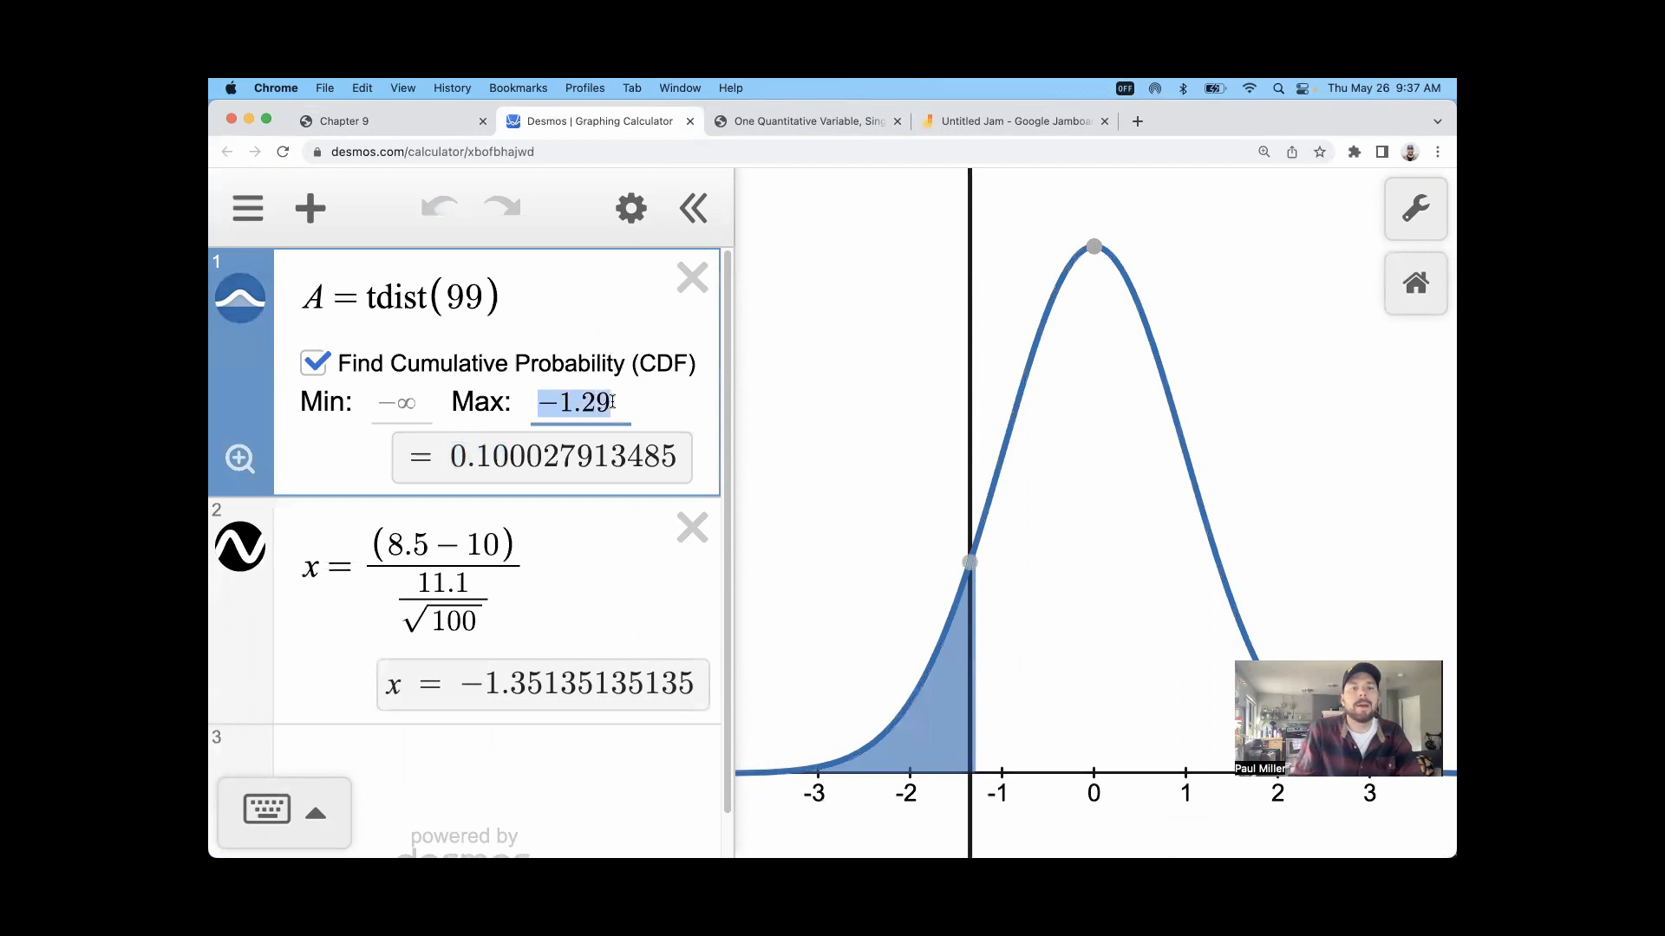
Step: Highlight the leading digits of the cumulative probability for the −1.29 maximum and close the Desmos calculator page
left_click_drag(509, 448, 450, 456)
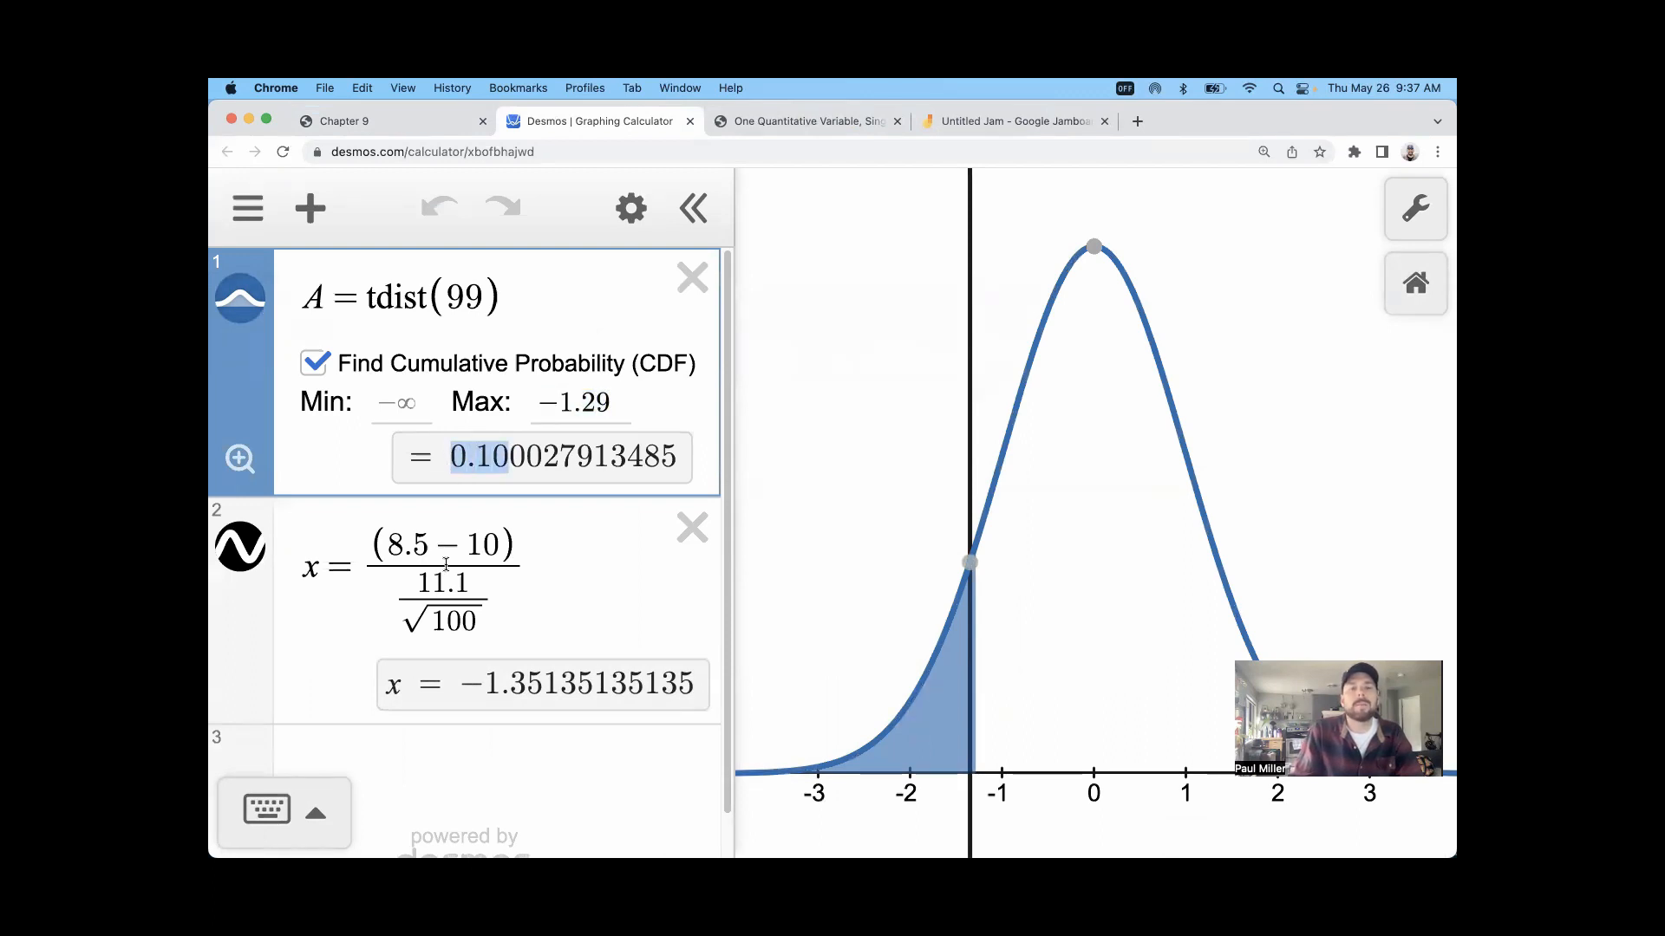
left_click(617, 404)
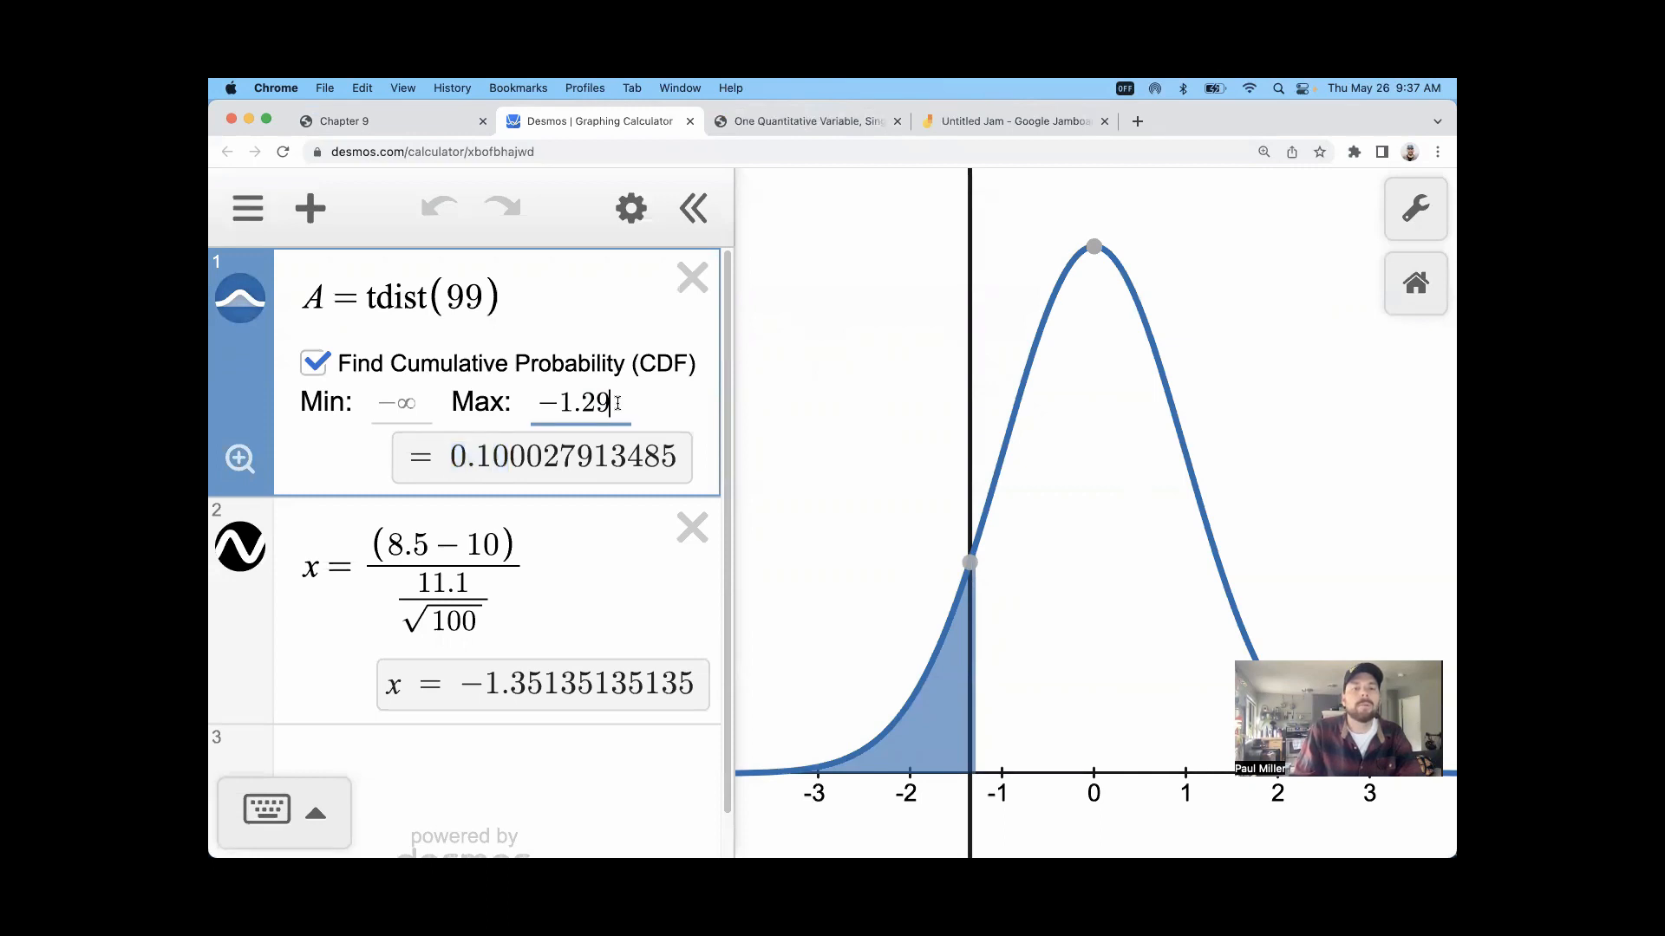
left_click(688, 121)
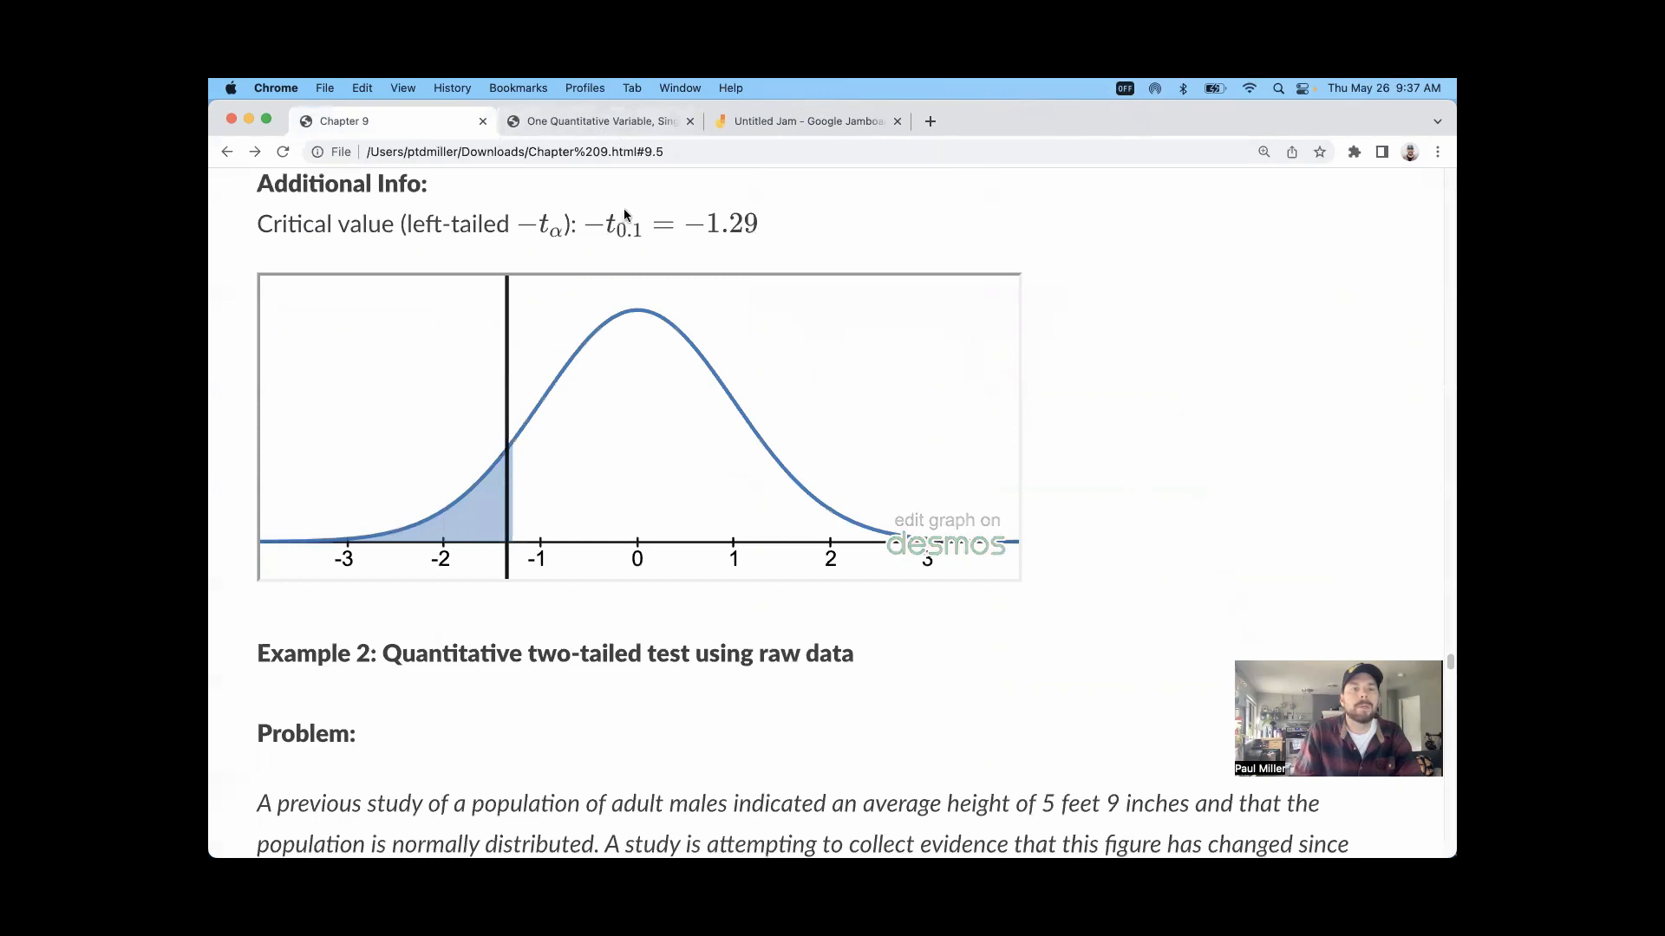
Step: Examine Example 1's left-tailed critical value notation, highlighting its t symbol, 0.1 subscript and minus sign, and check the test outputs
scroll(596, 284, "up", 2)
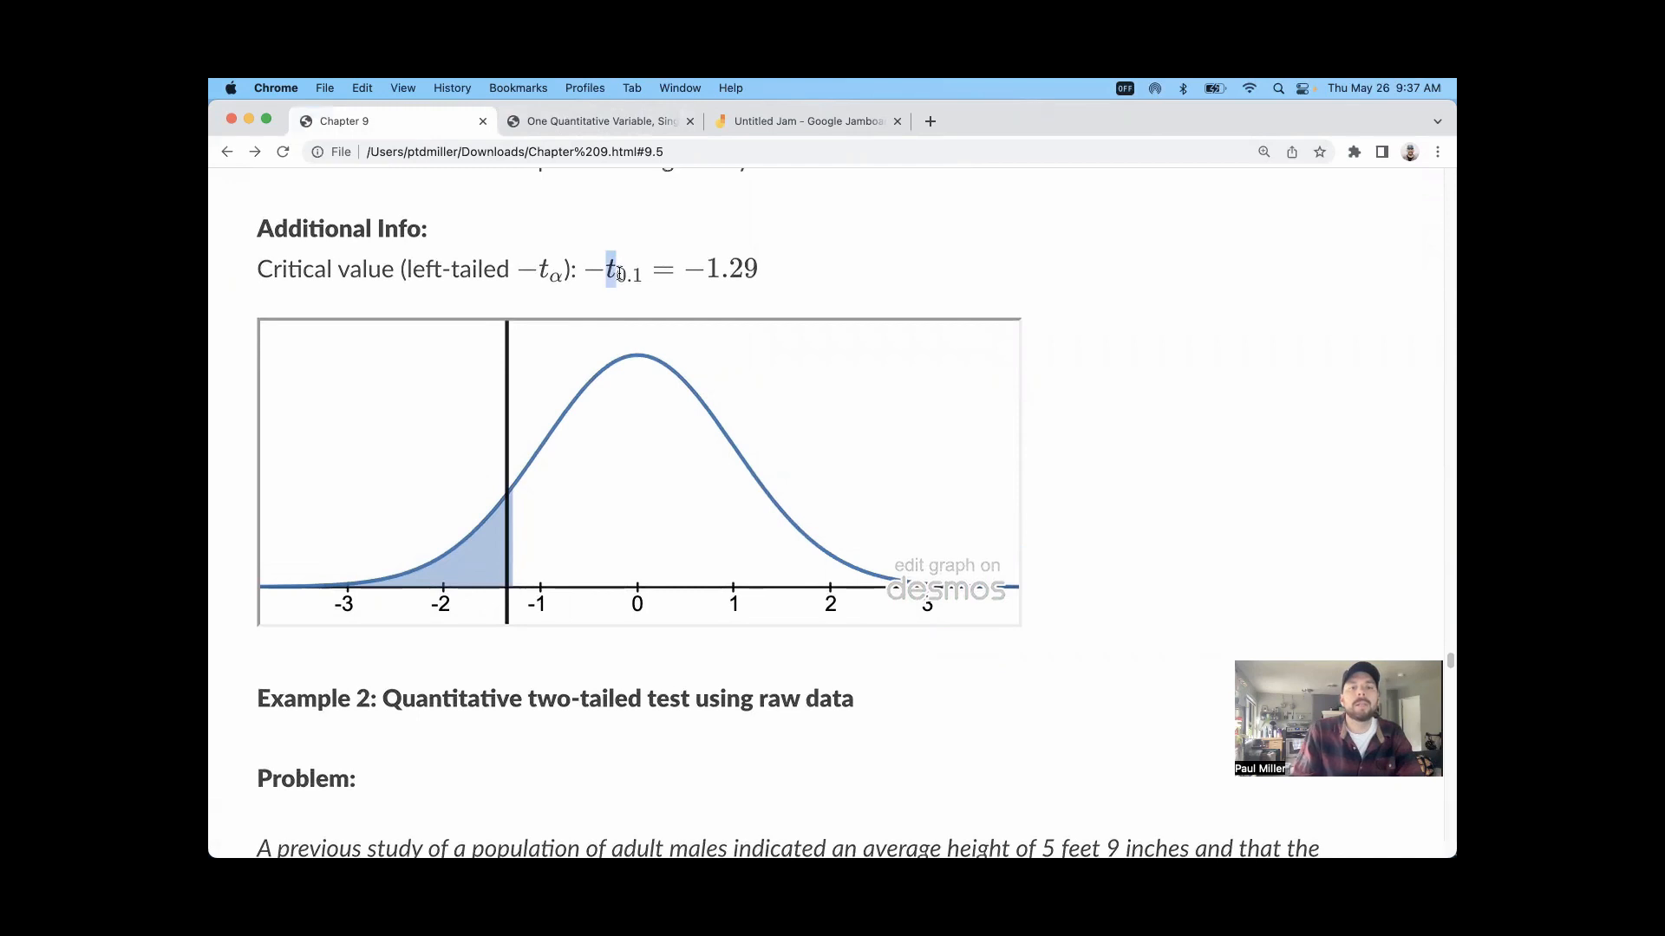
left_click_drag(613, 273, 634, 284)
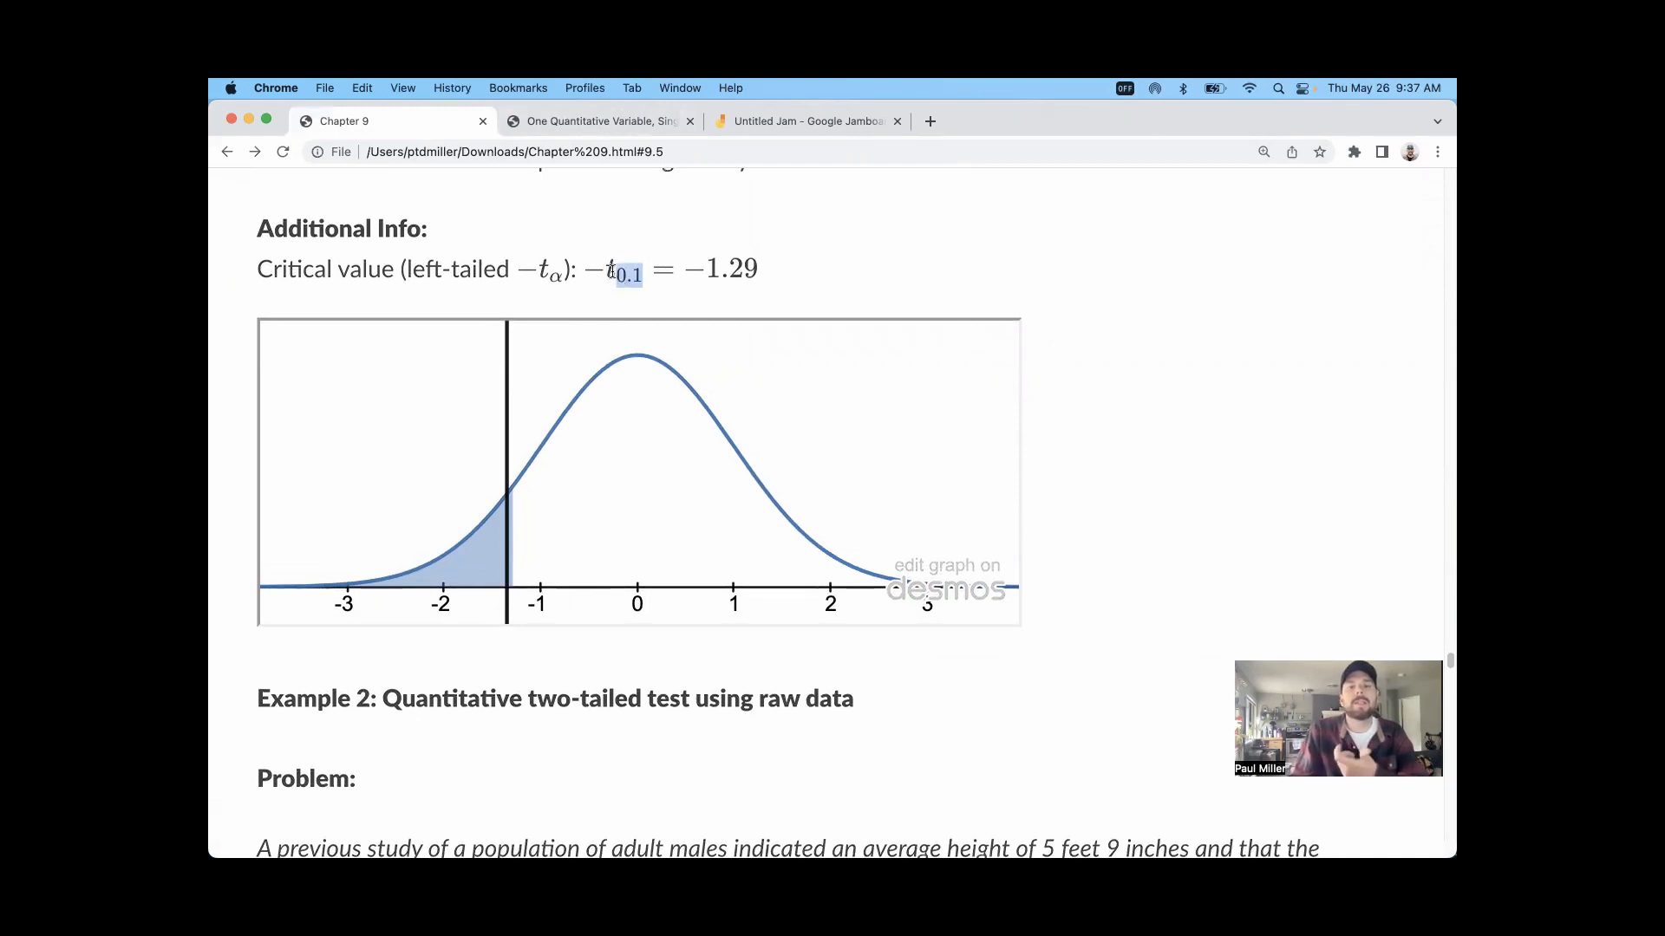
left_click(614, 272)
left_click_drag(622, 274, 634, 277)
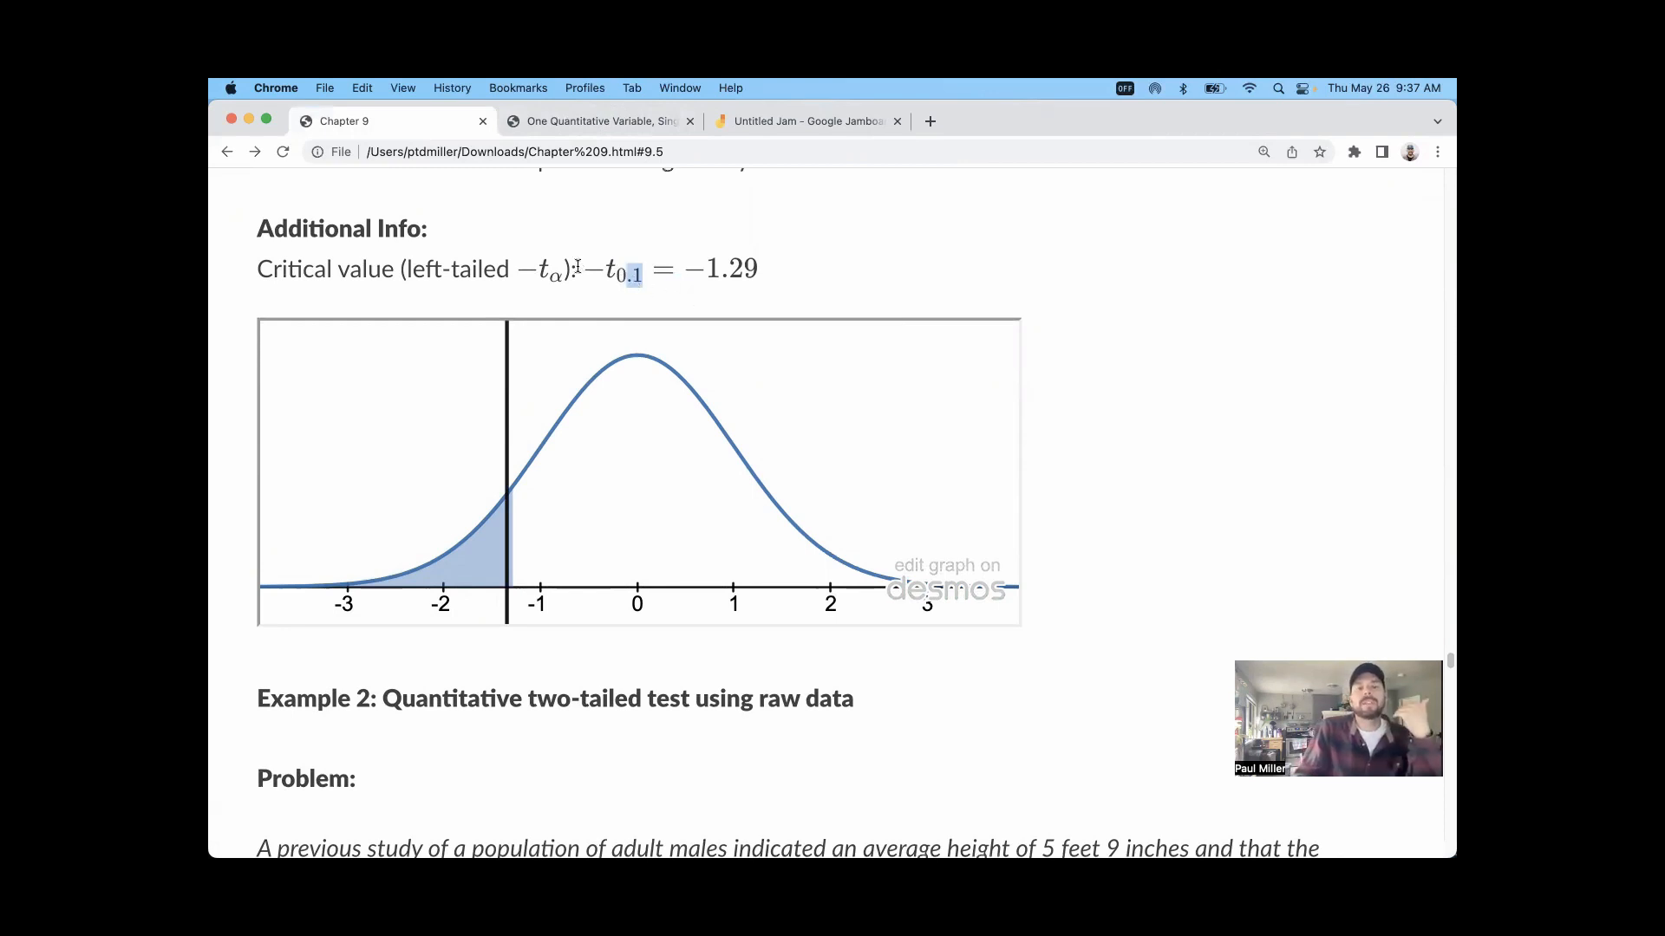
left_click_drag(577, 269, 605, 276)
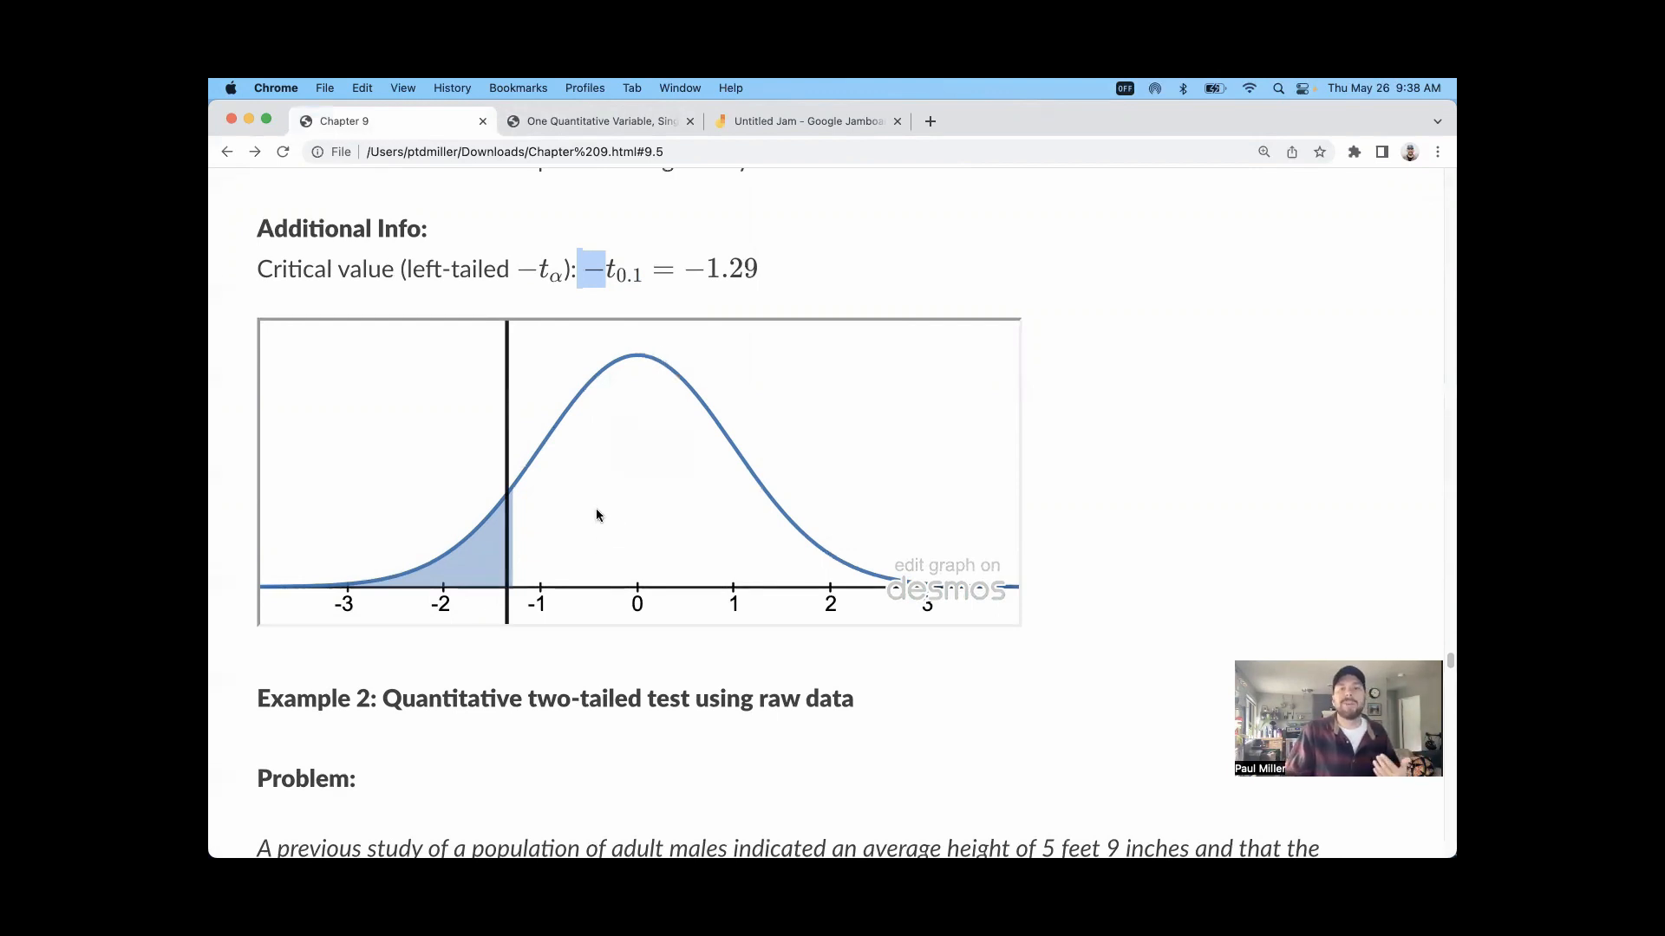
scroll(595, 515, "up", 5)
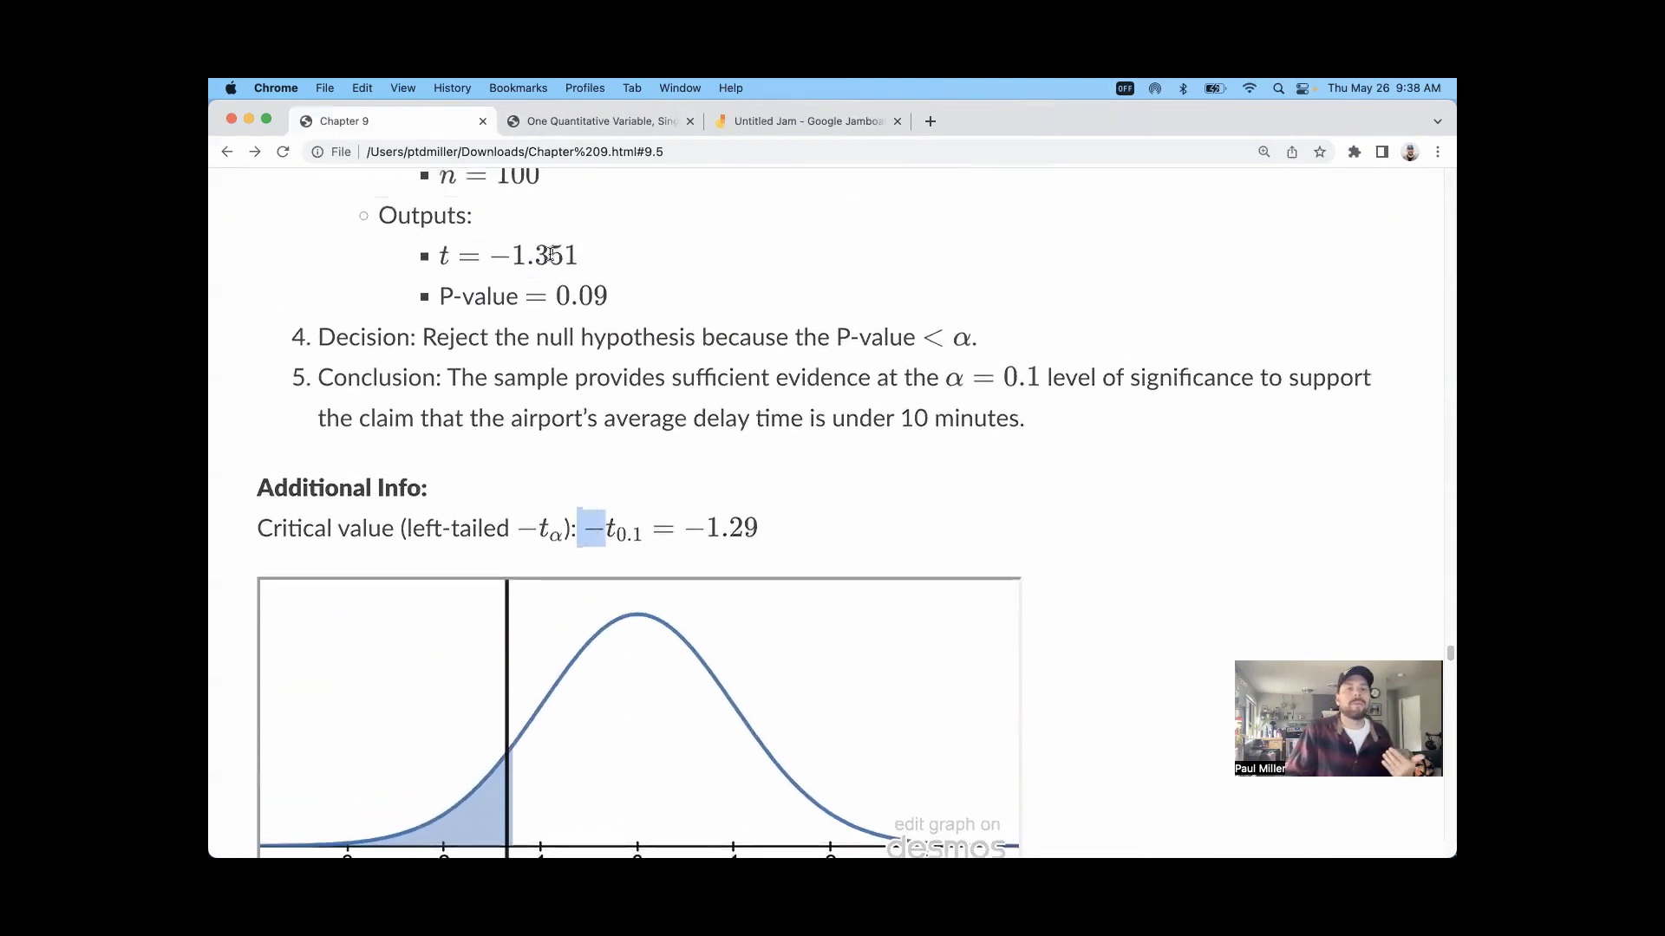
scroll(844, 458, "down", 3)
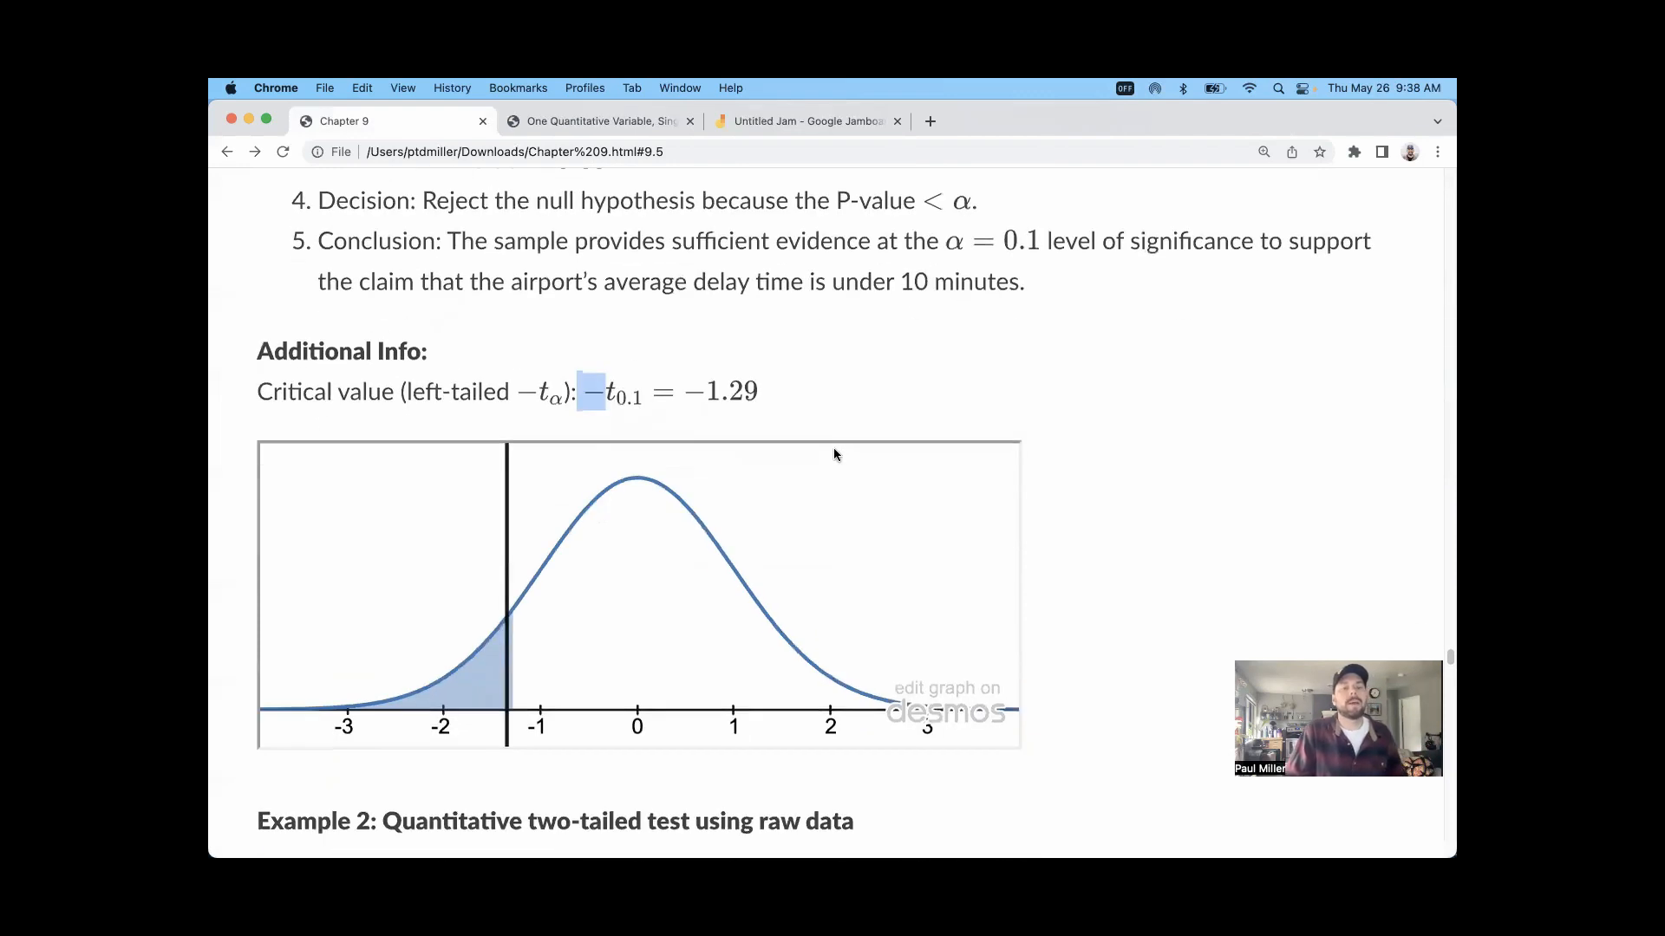
Step: Review Example 1's decision and conclusion, highlighting the word "sufficient", and look back over the solution steps
double_click(436, 200)
left_click(668, 237)
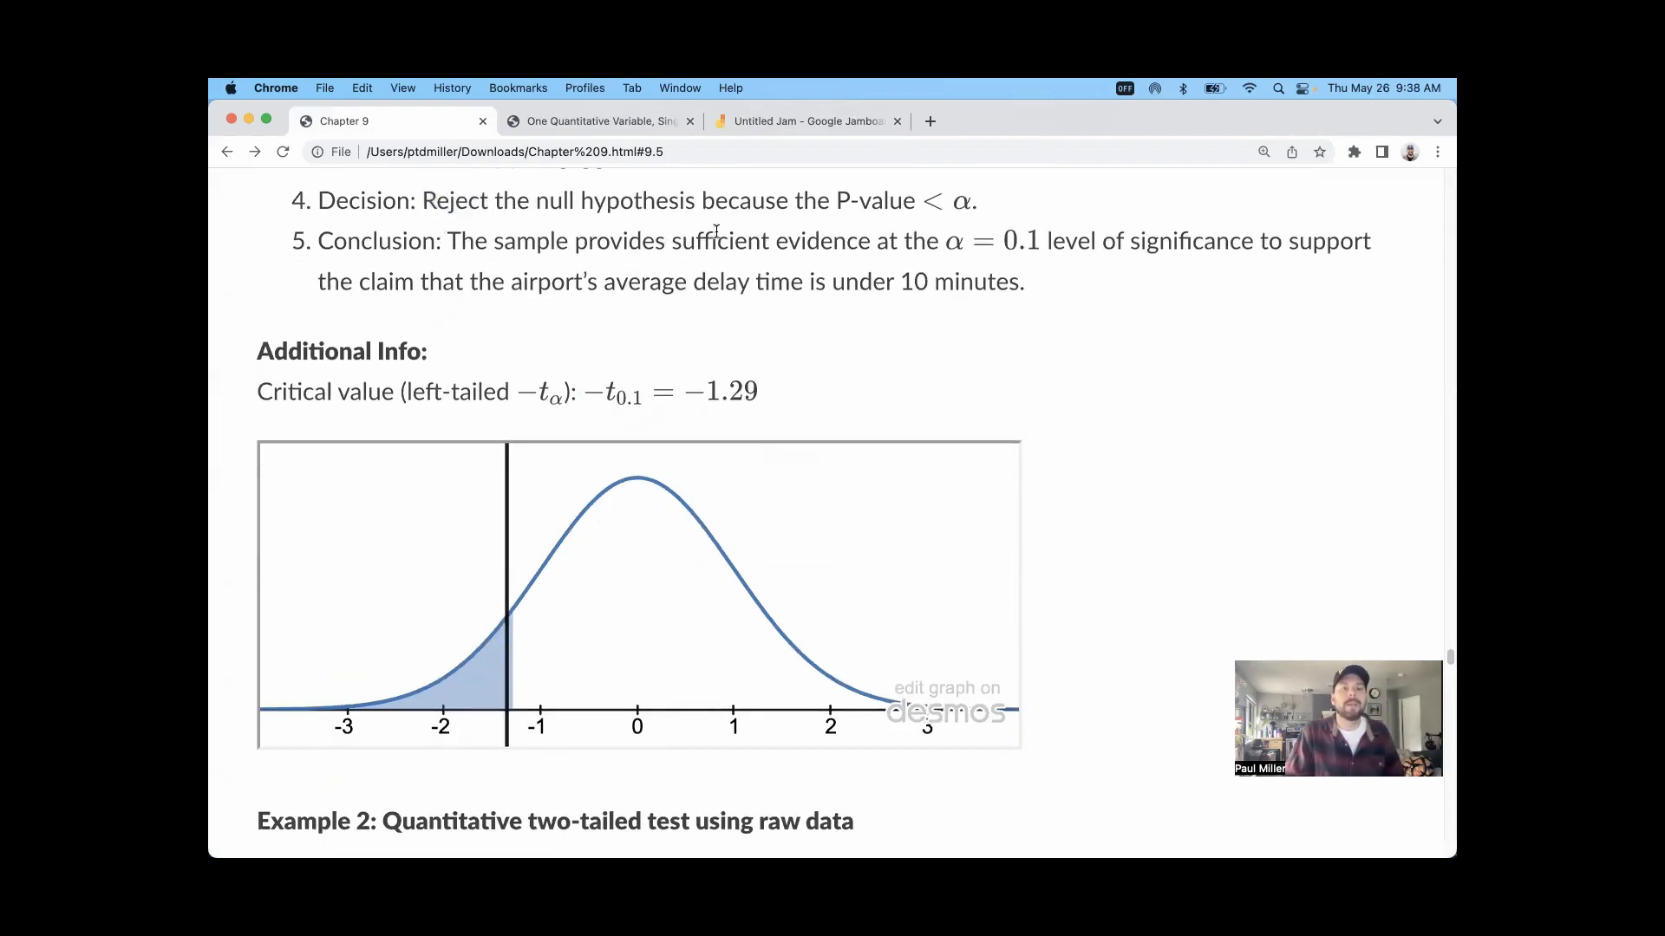
double_click(716, 232)
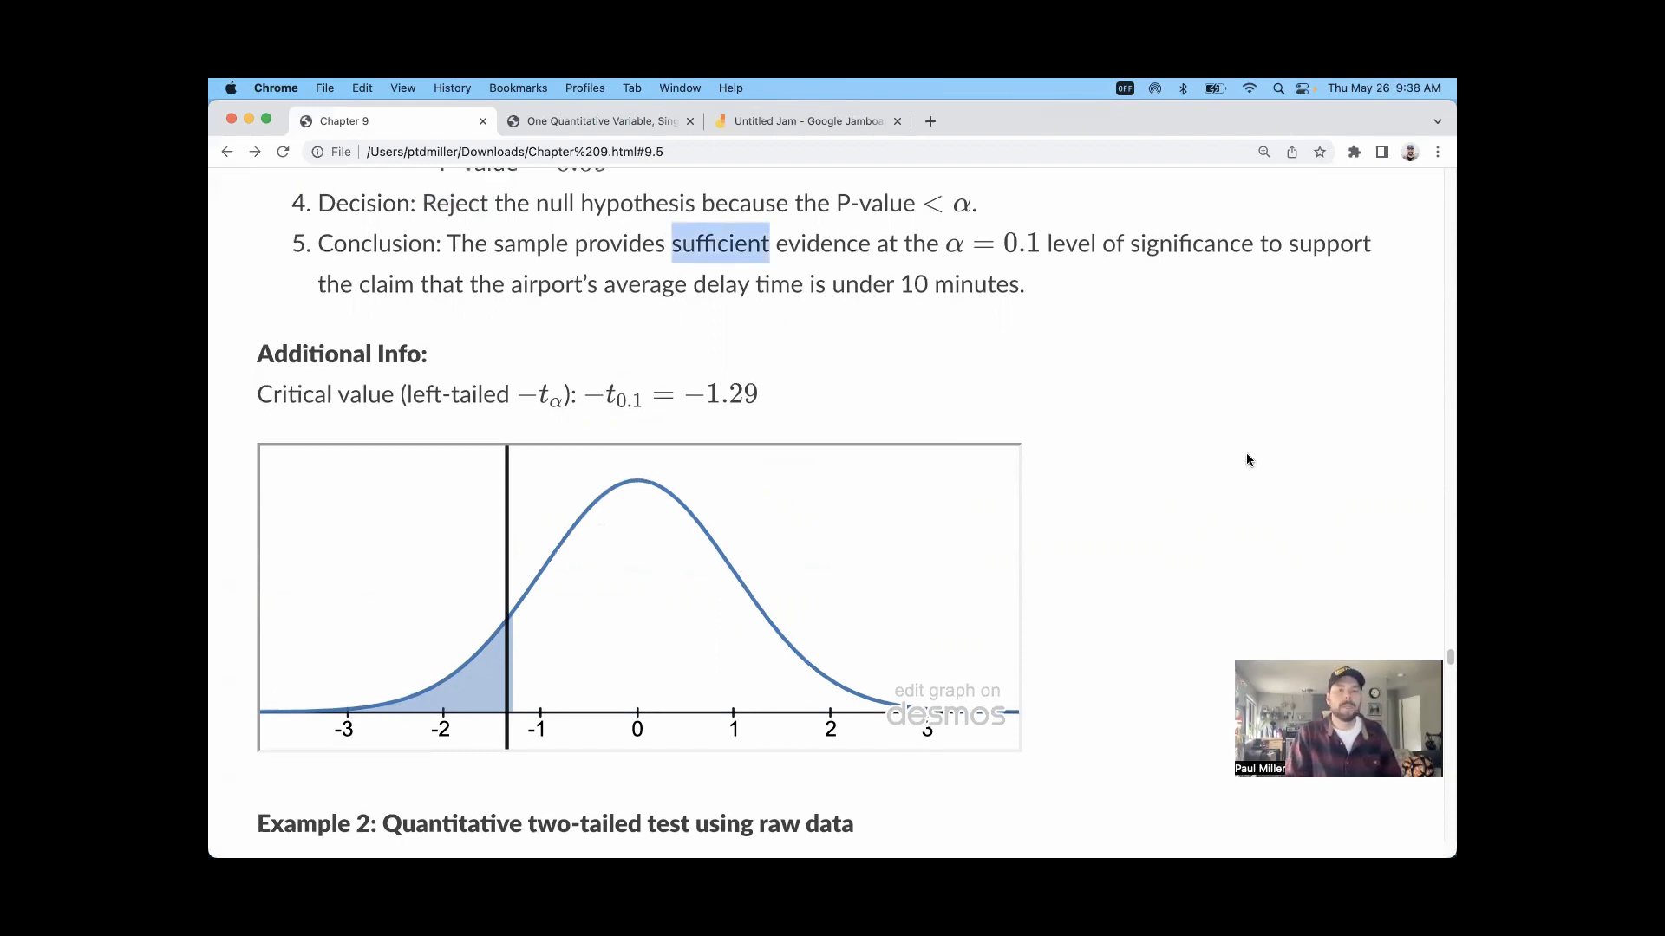
scroll(1241, 456, "up", 10)
scroll(1011, 484, "down", 1)
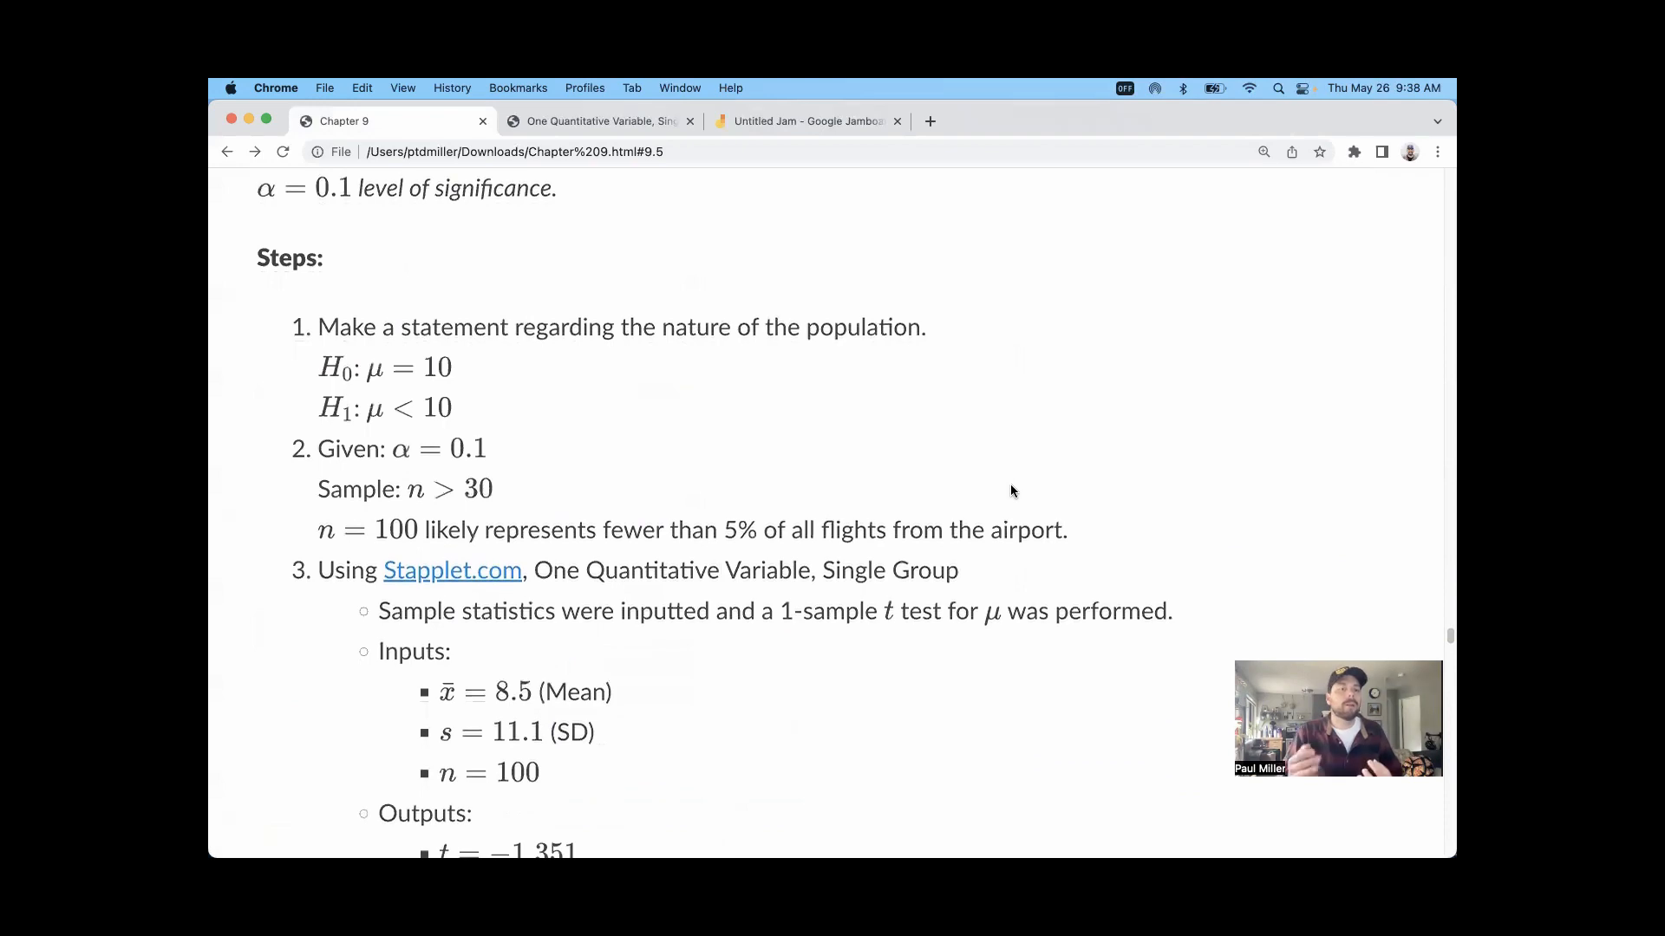
Step: Go to Example 2 on the two-tailed test using raw data and view its problem statement and height sample
scroll(898, 423, "down", 4)
scroll(900, 423, "down", 10)
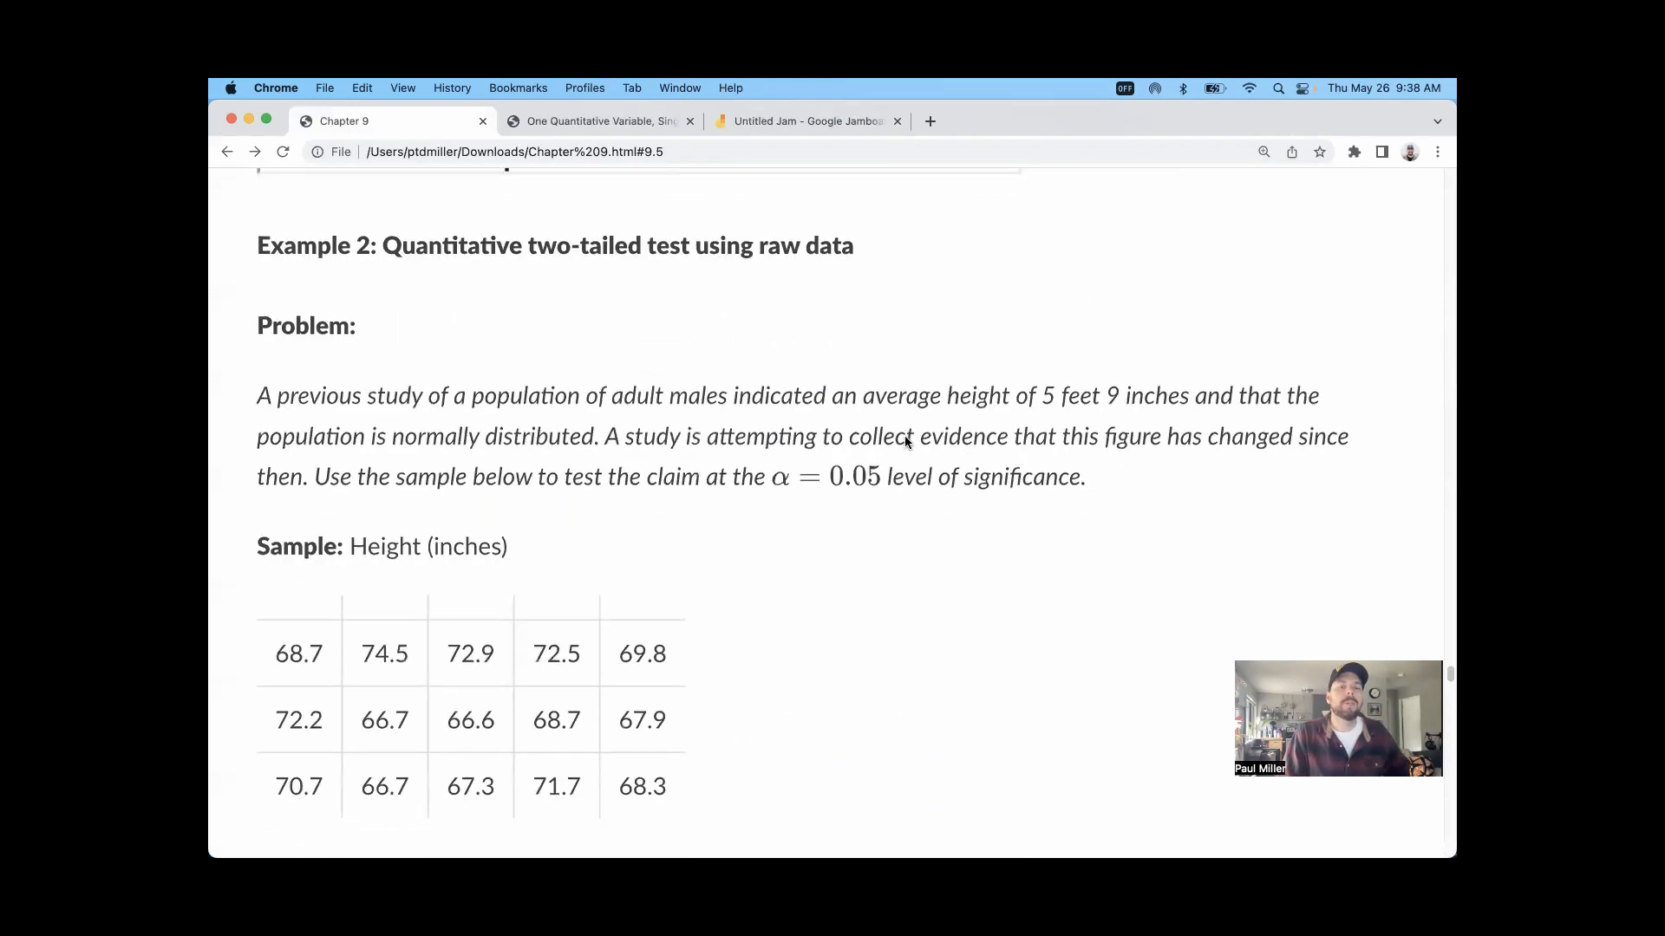
scroll(893, 426, "down", 3)
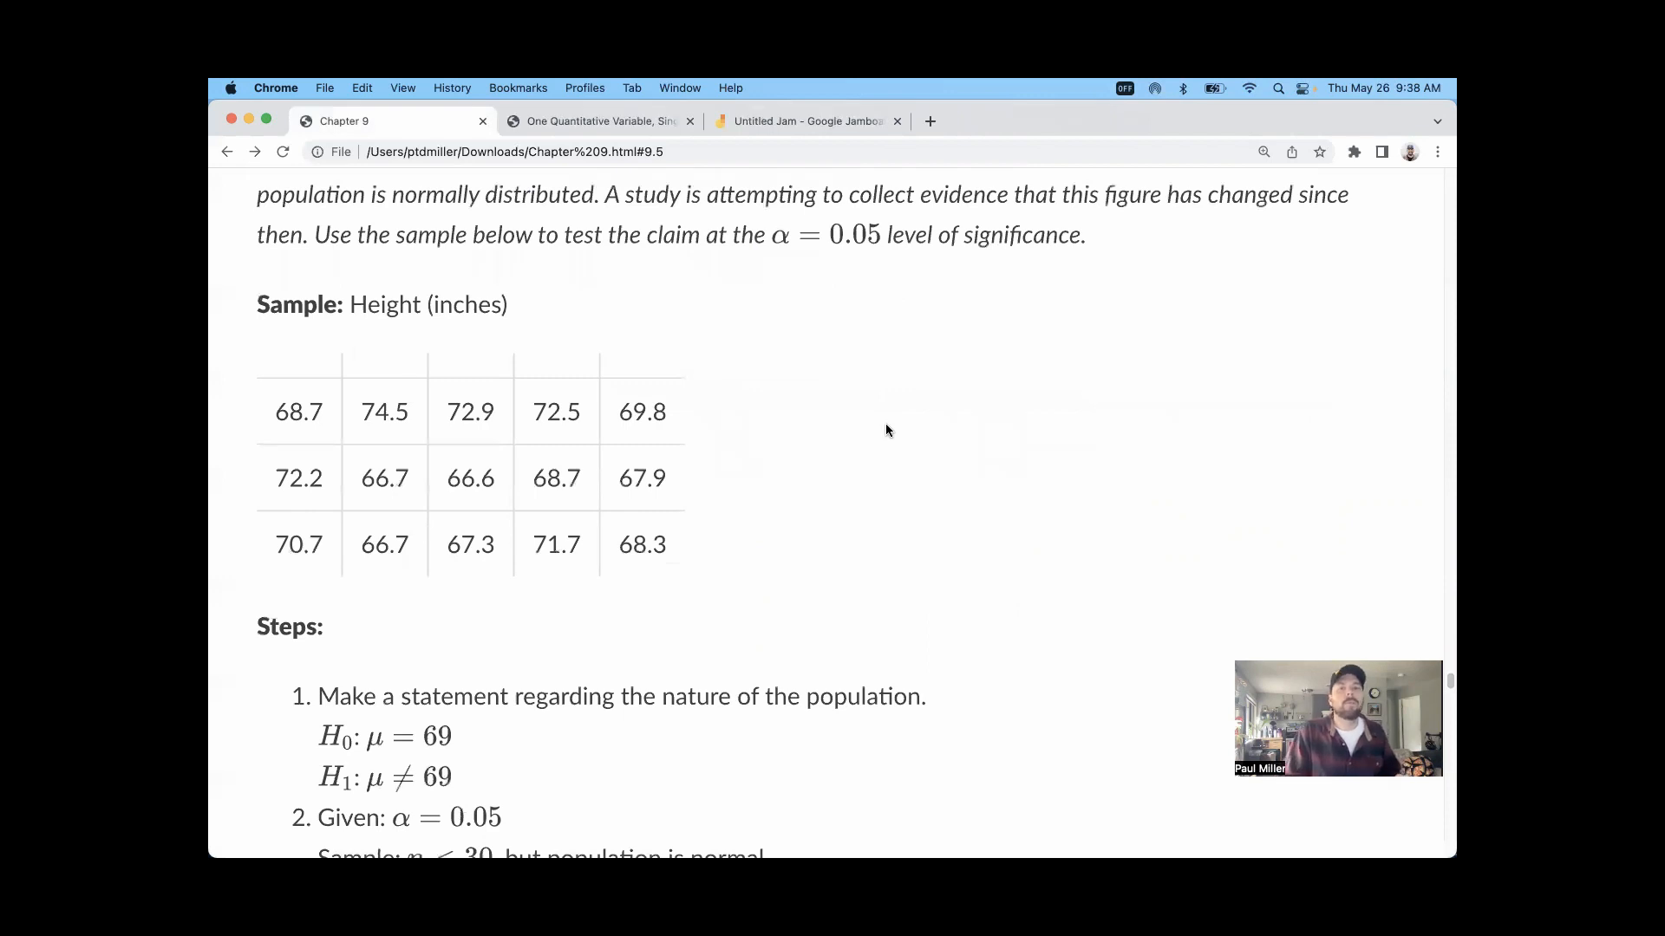
scroll(881, 422, "up", 3)
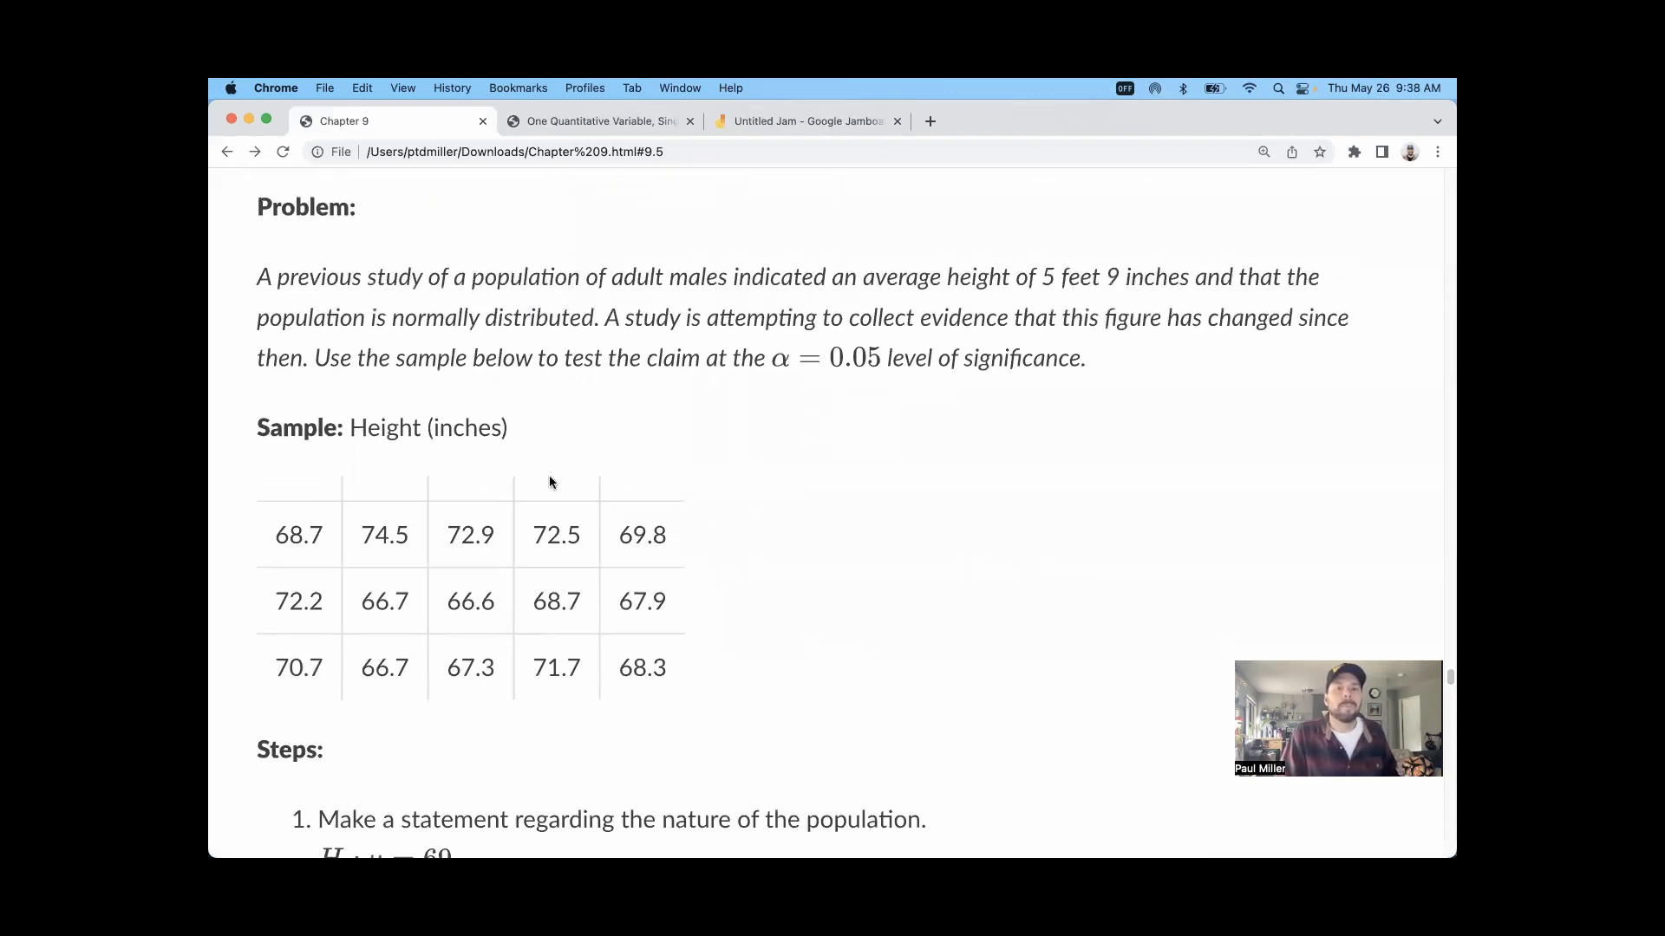
Step: Reopen the 1 Quantitative Variable, Single Group applet from the Stapplet menu and return to the Chapter 9 notes
left_click(529, 124)
left_click(226, 152)
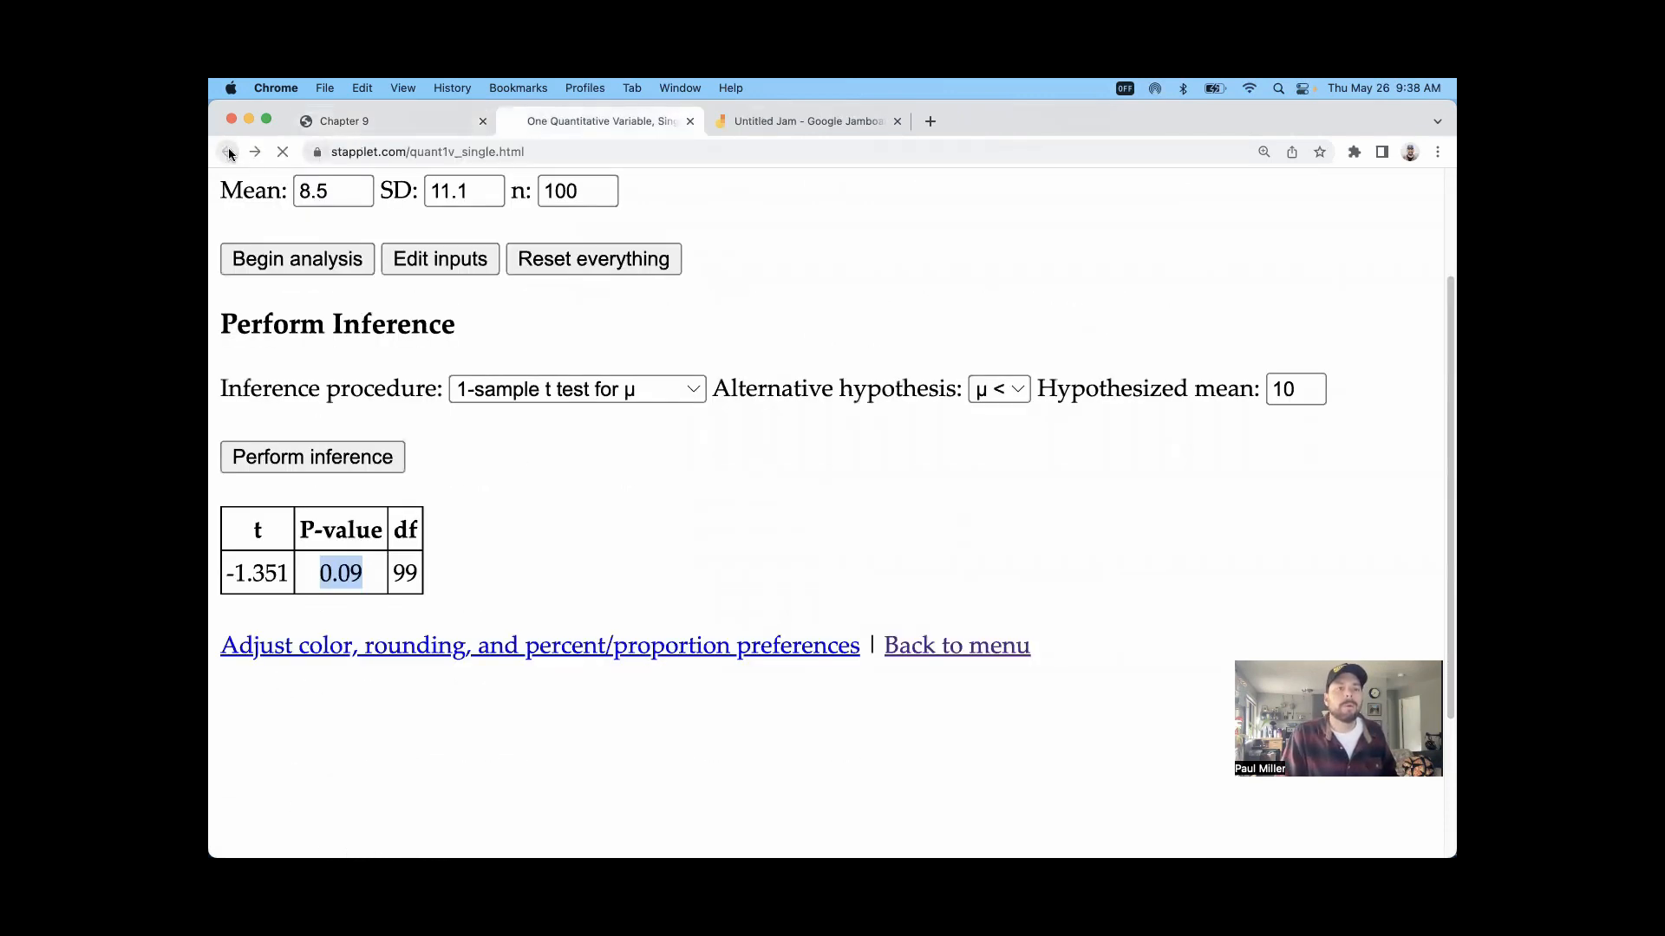
left_click(398, 379)
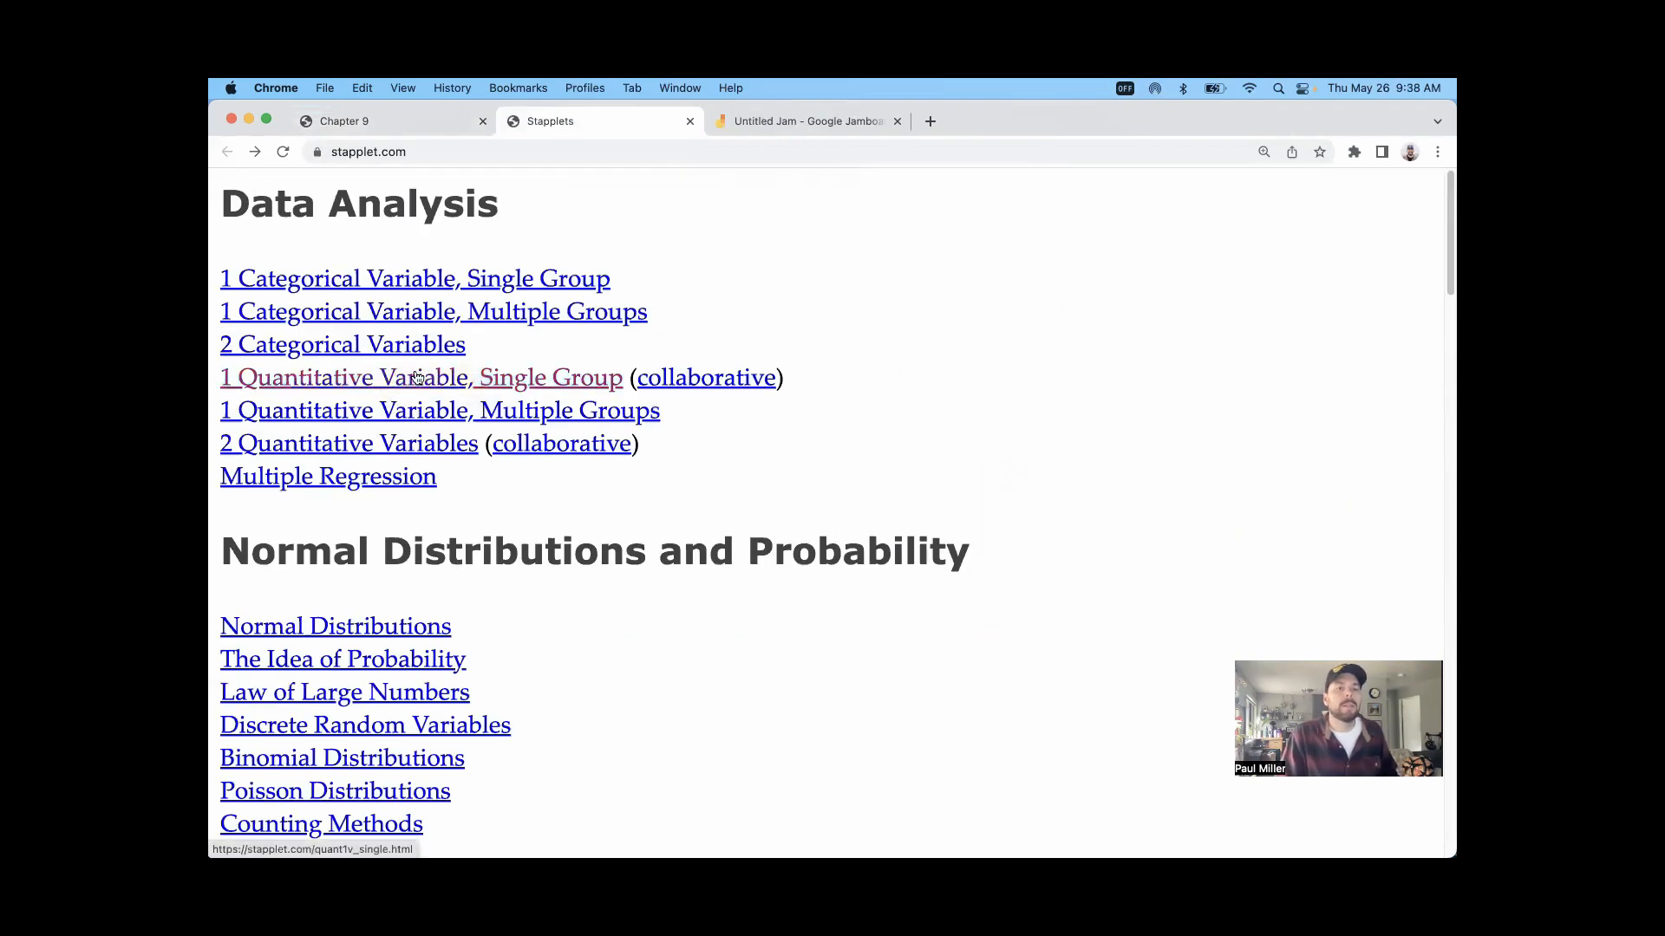
left_click(380, 121)
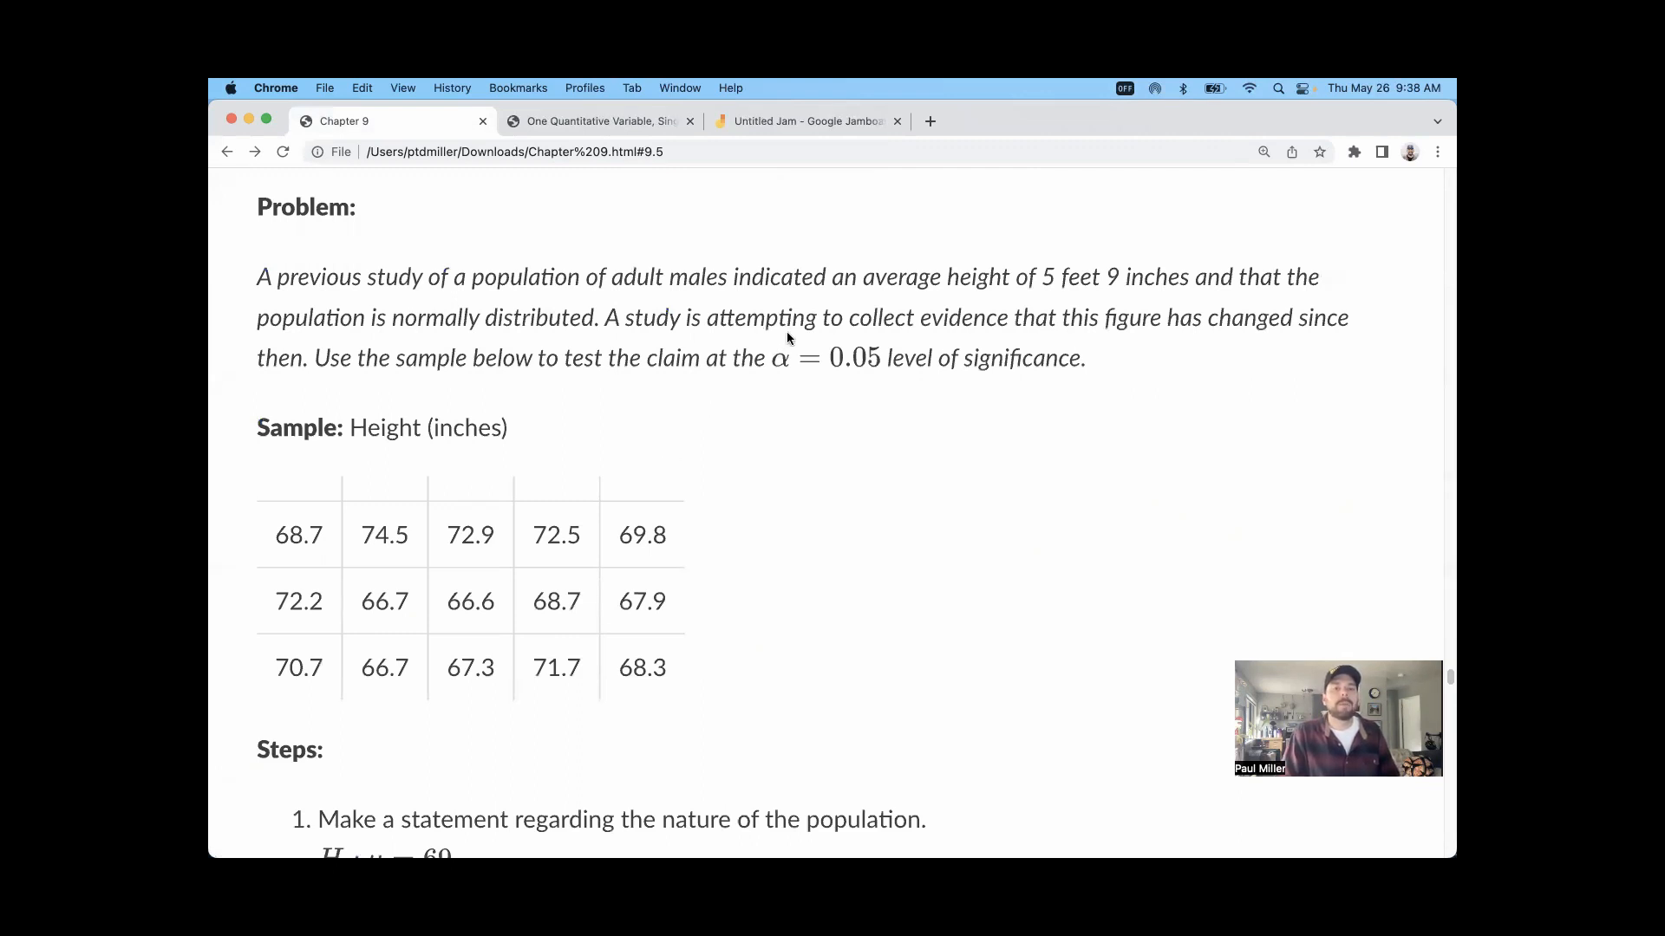
Step: Read Example 2's problem, highlighting the previous study's average height of 5 feet 9 inches and the word "changed"
left_click_drag(254, 278, 1154, 274)
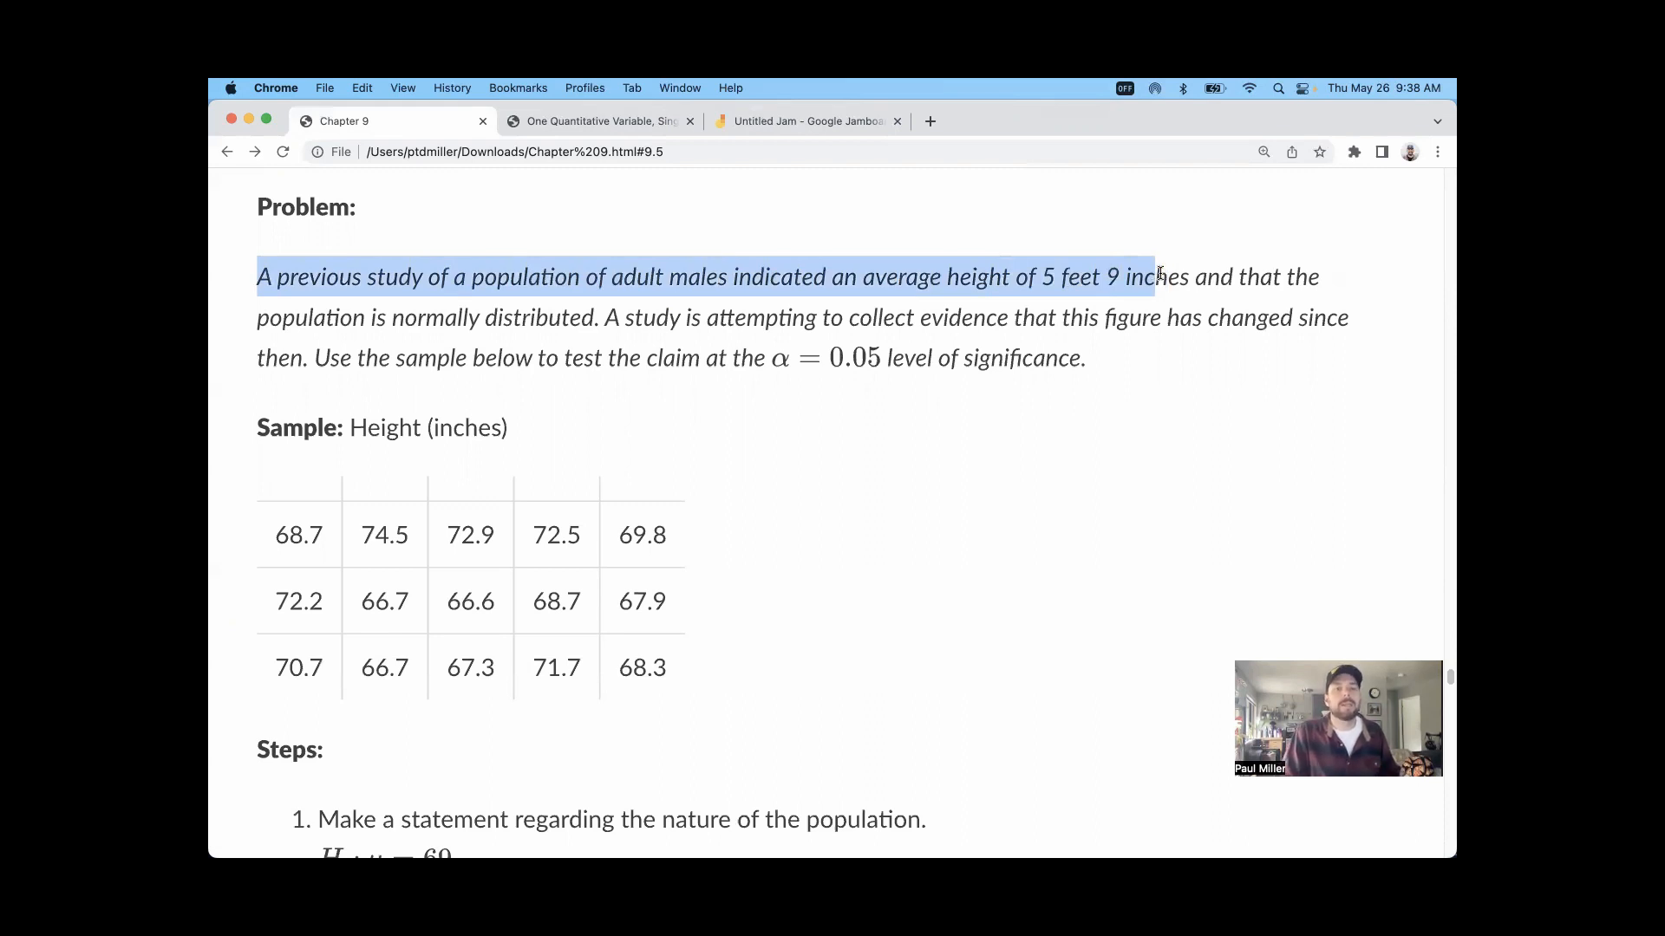
left_click_drag(1160, 274, 1162, 274)
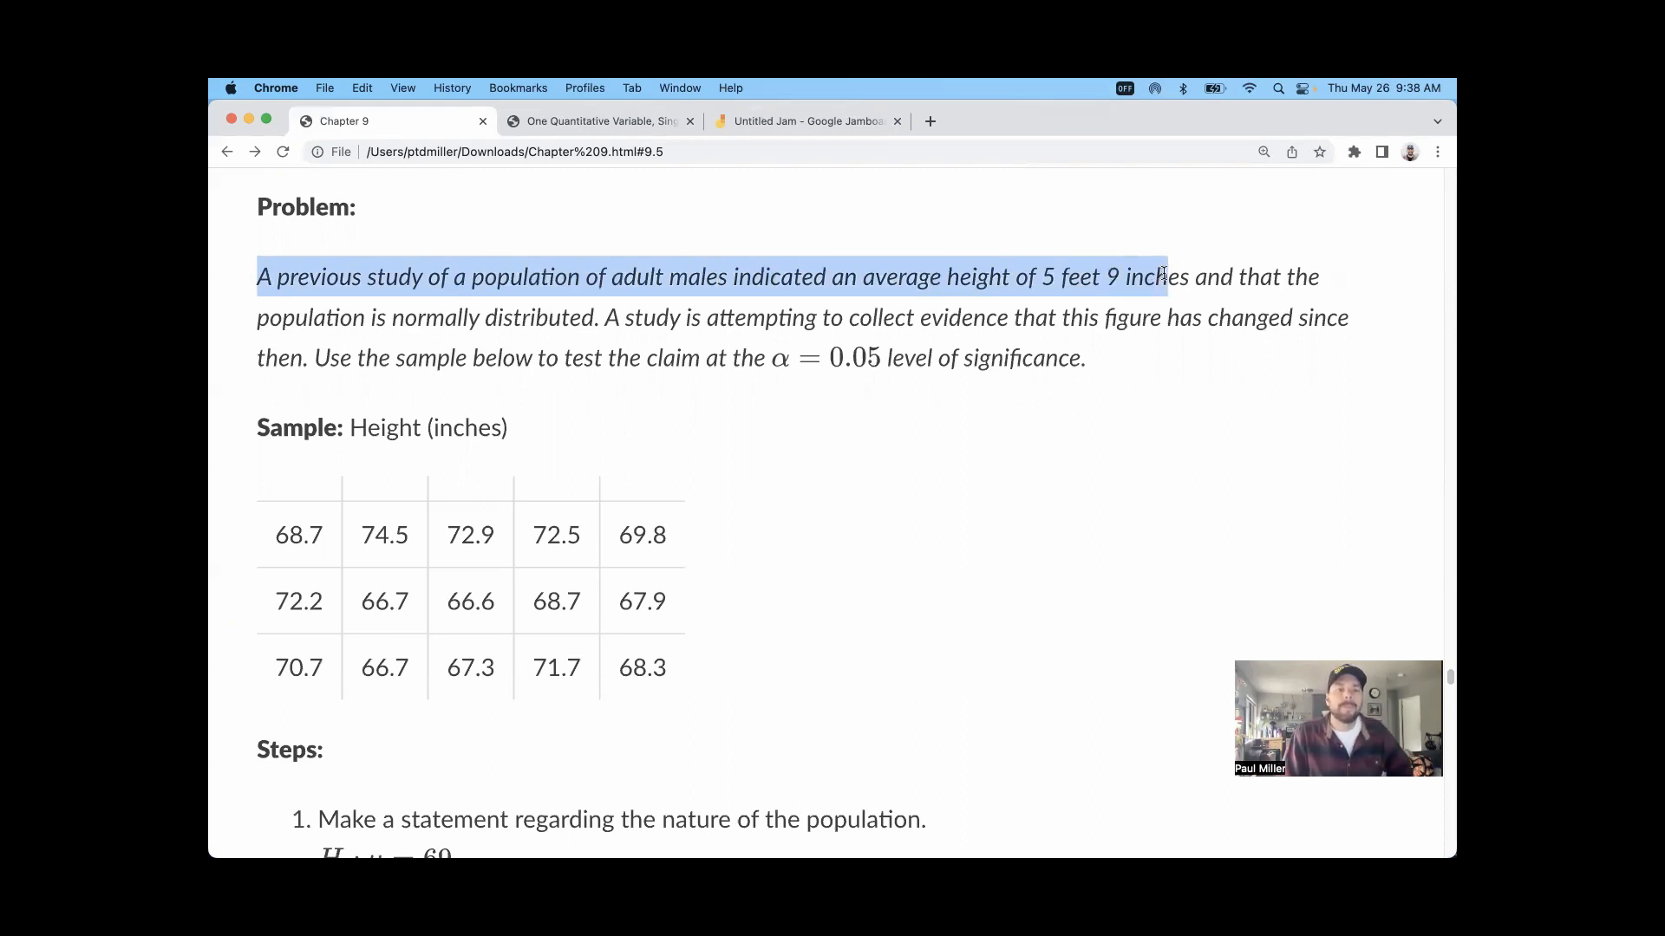
left_click(612, 328)
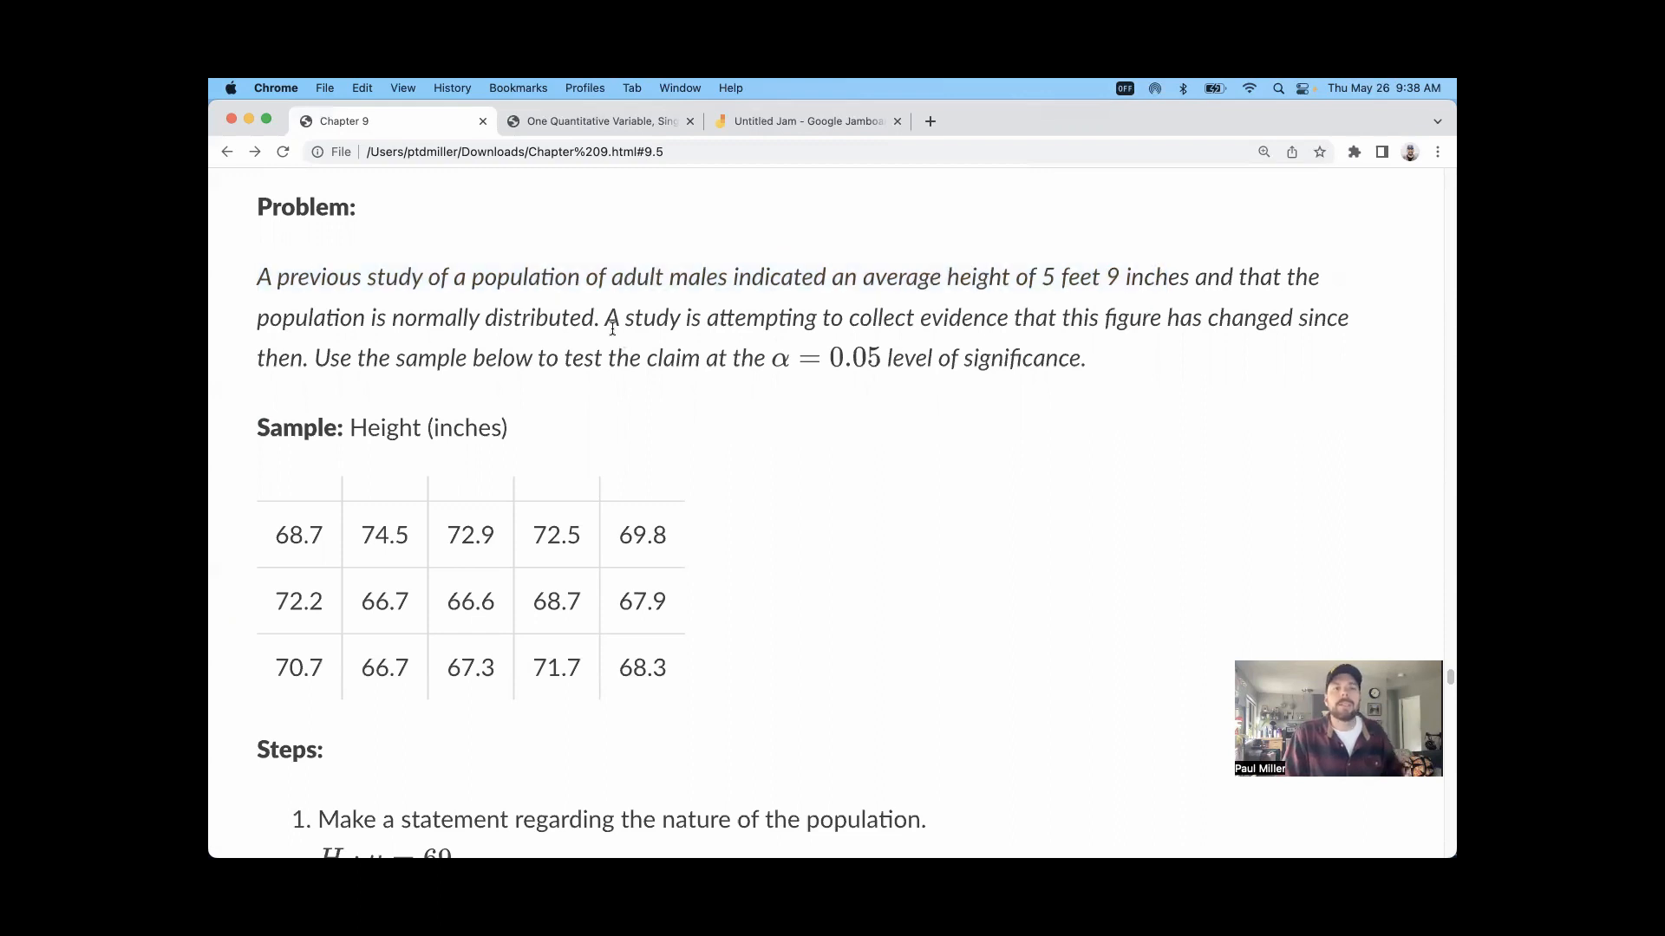
double_click(1252, 323)
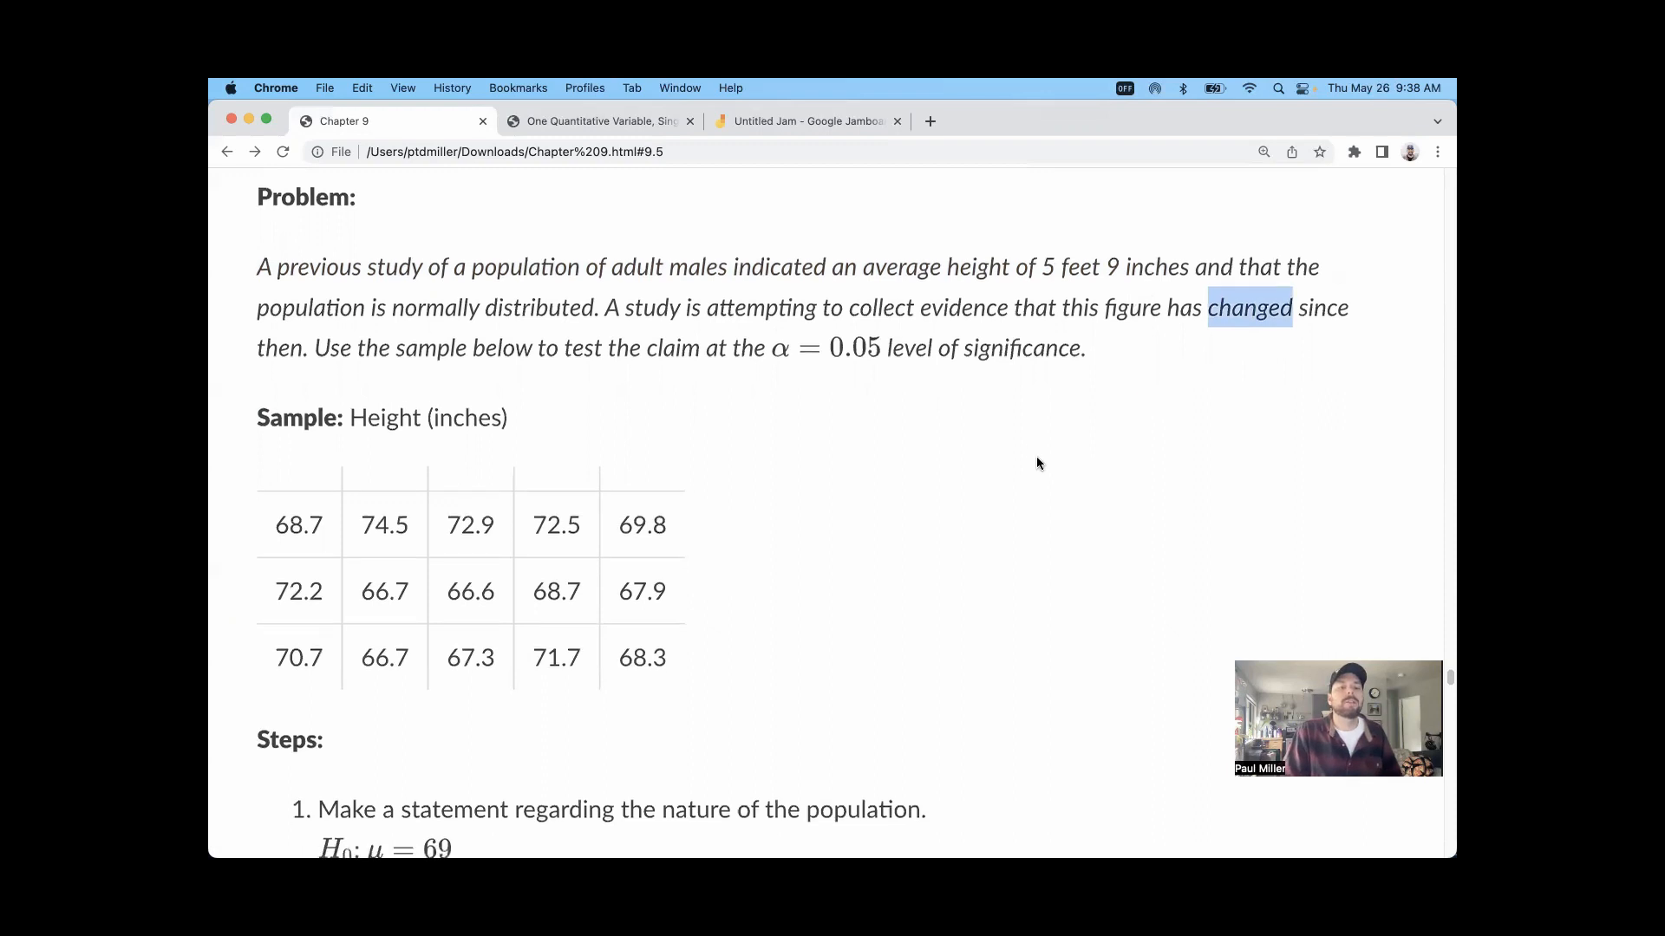
Step: Examine Example 2's hypotheses, highlighting the "≠ 69" part of the alternative, and compare them with the problem statement
scroll(1037, 459, "down", 5)
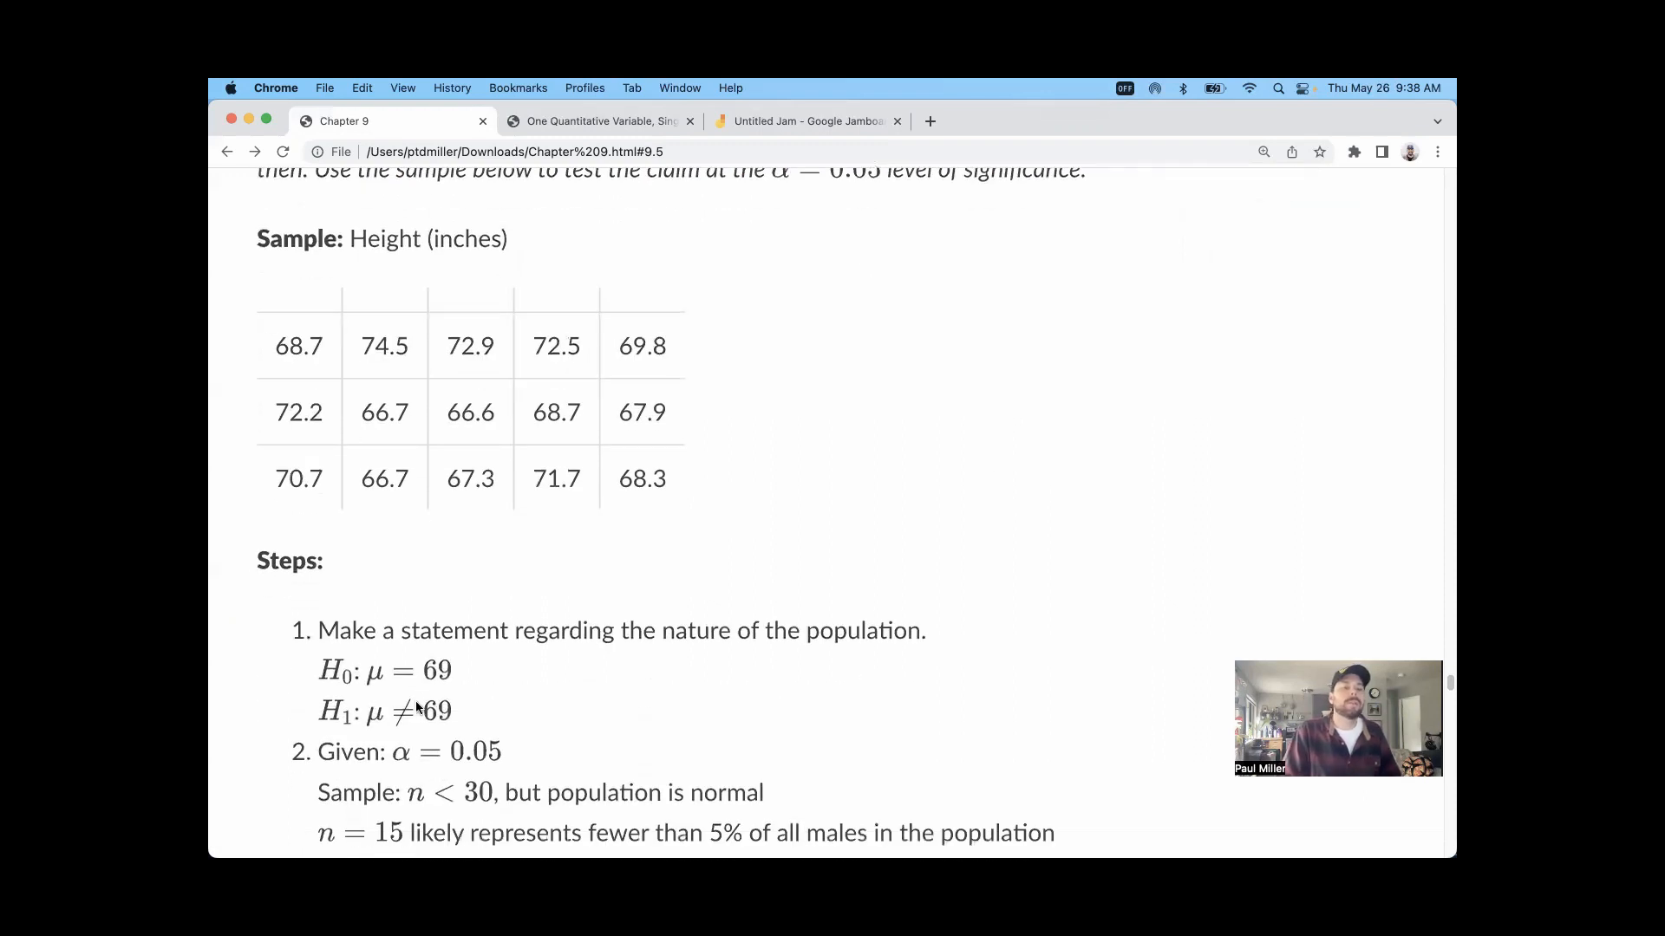
mouse_move(417, 707)
left_mouse_down()
mouse_move(402, 709)
mouse_move(421, 665)
mouse_move(392, 720)
left_mouse_up()
left_click(420, 714)
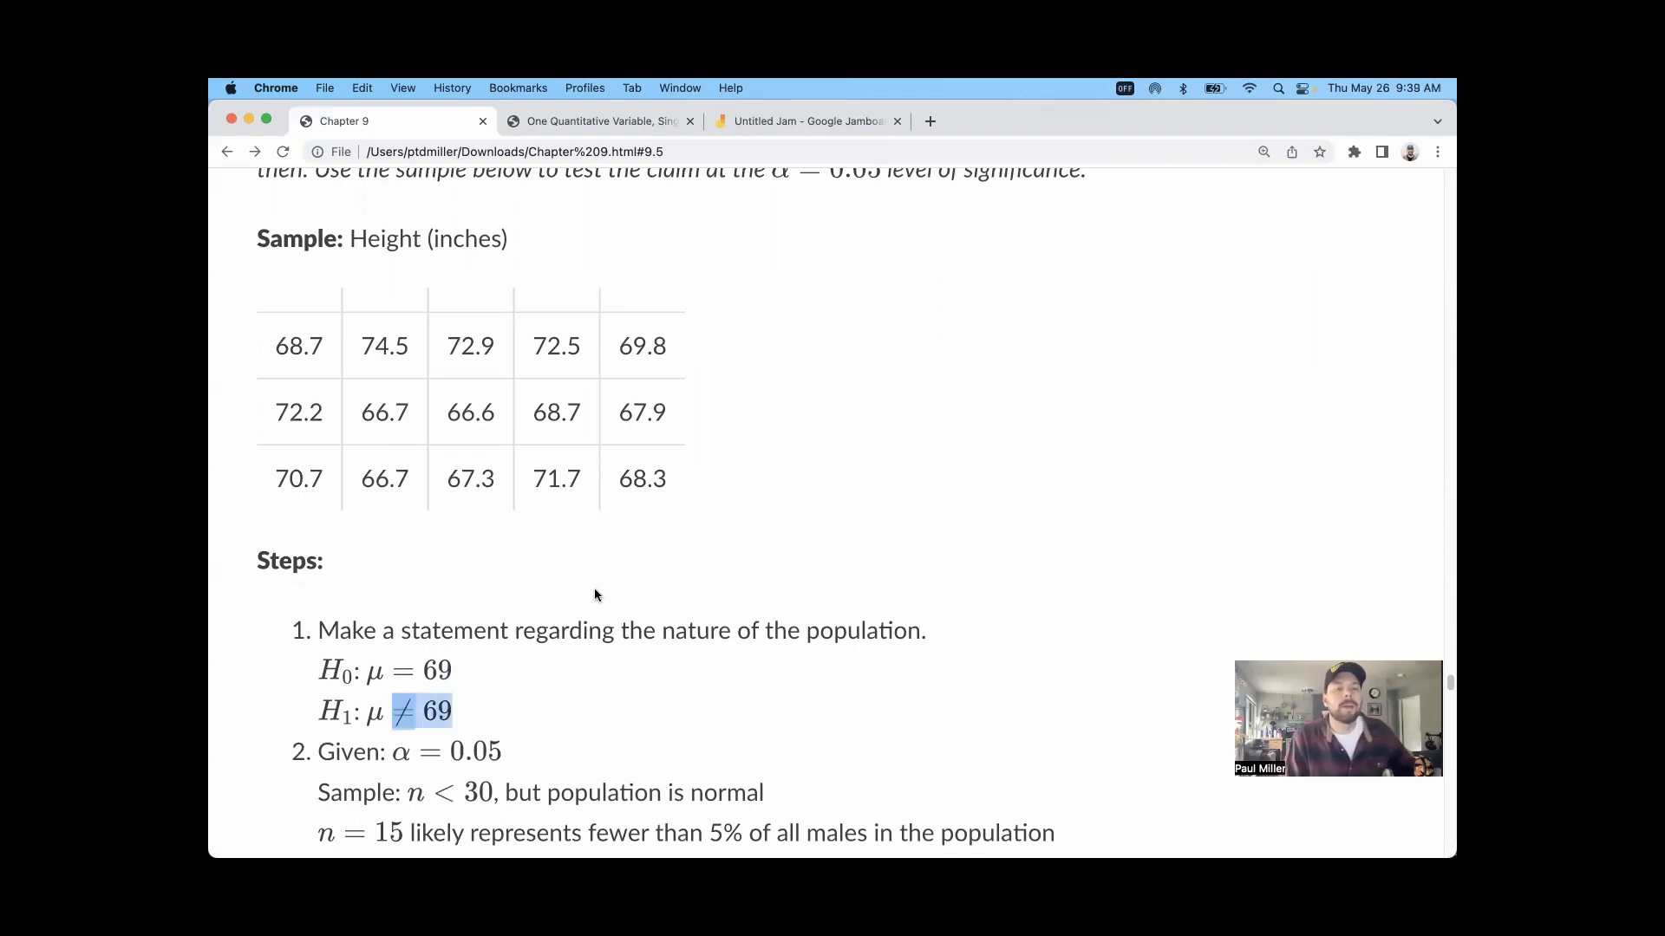
scroll(454, 567, "down", 1)
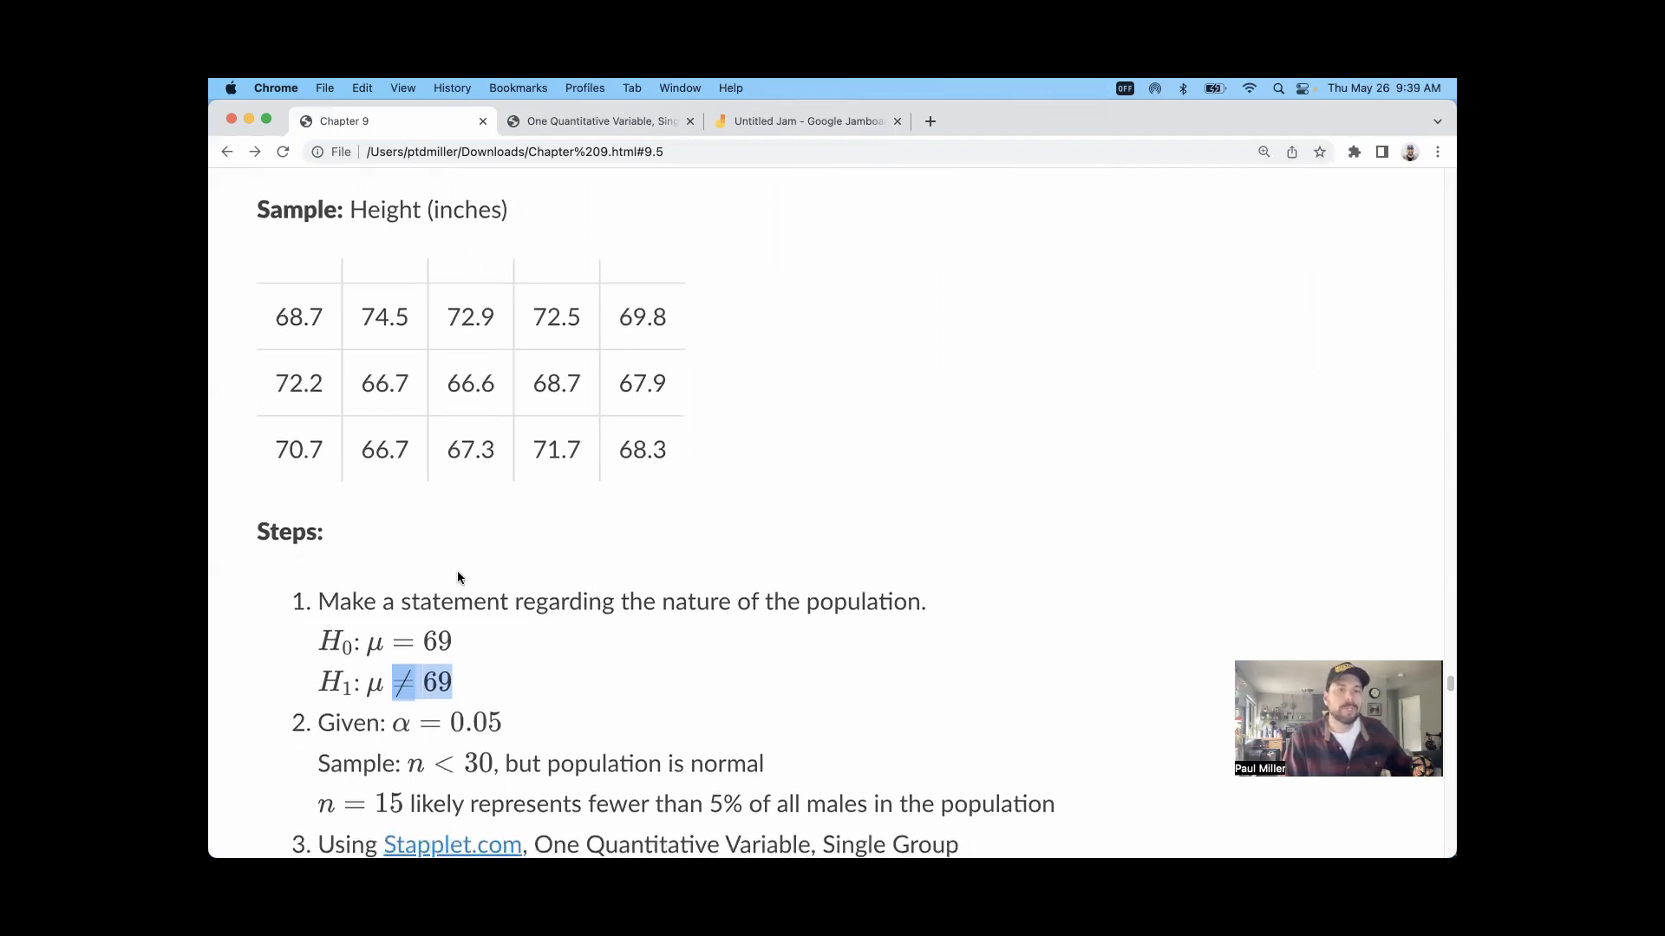
scroll(458, 578, "up", 4)
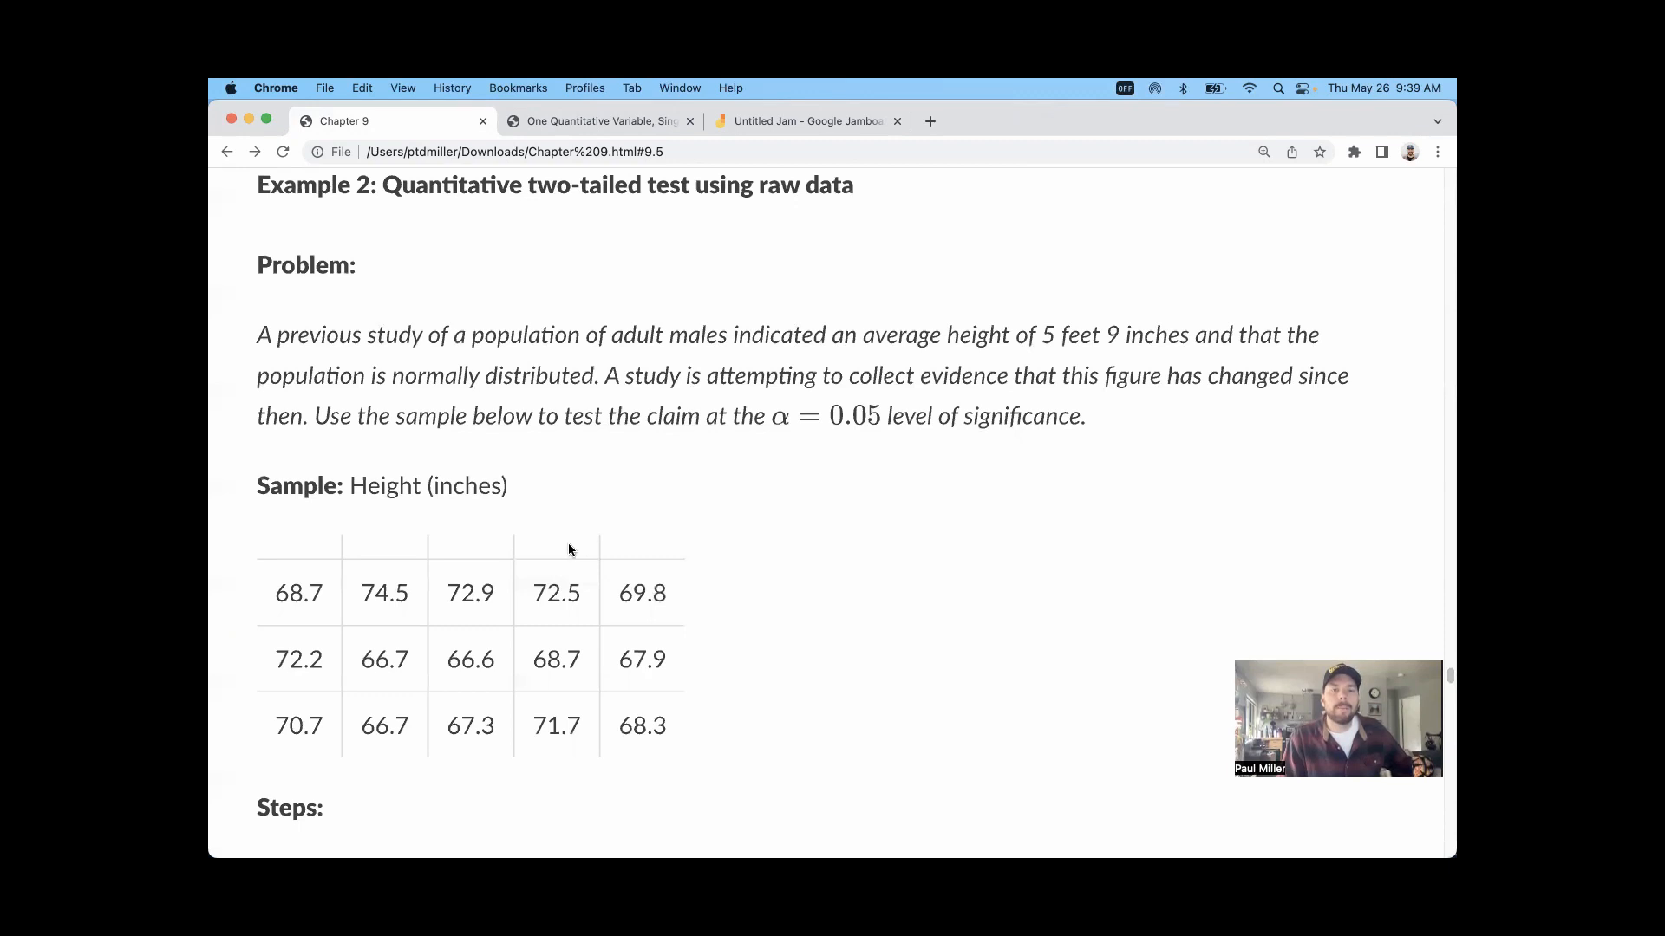
Step: Check Example 2's sample size and normality conditions, highlighting height values in the table and "normally distributed" in the problem
scroll(727, 520, "down", 3)
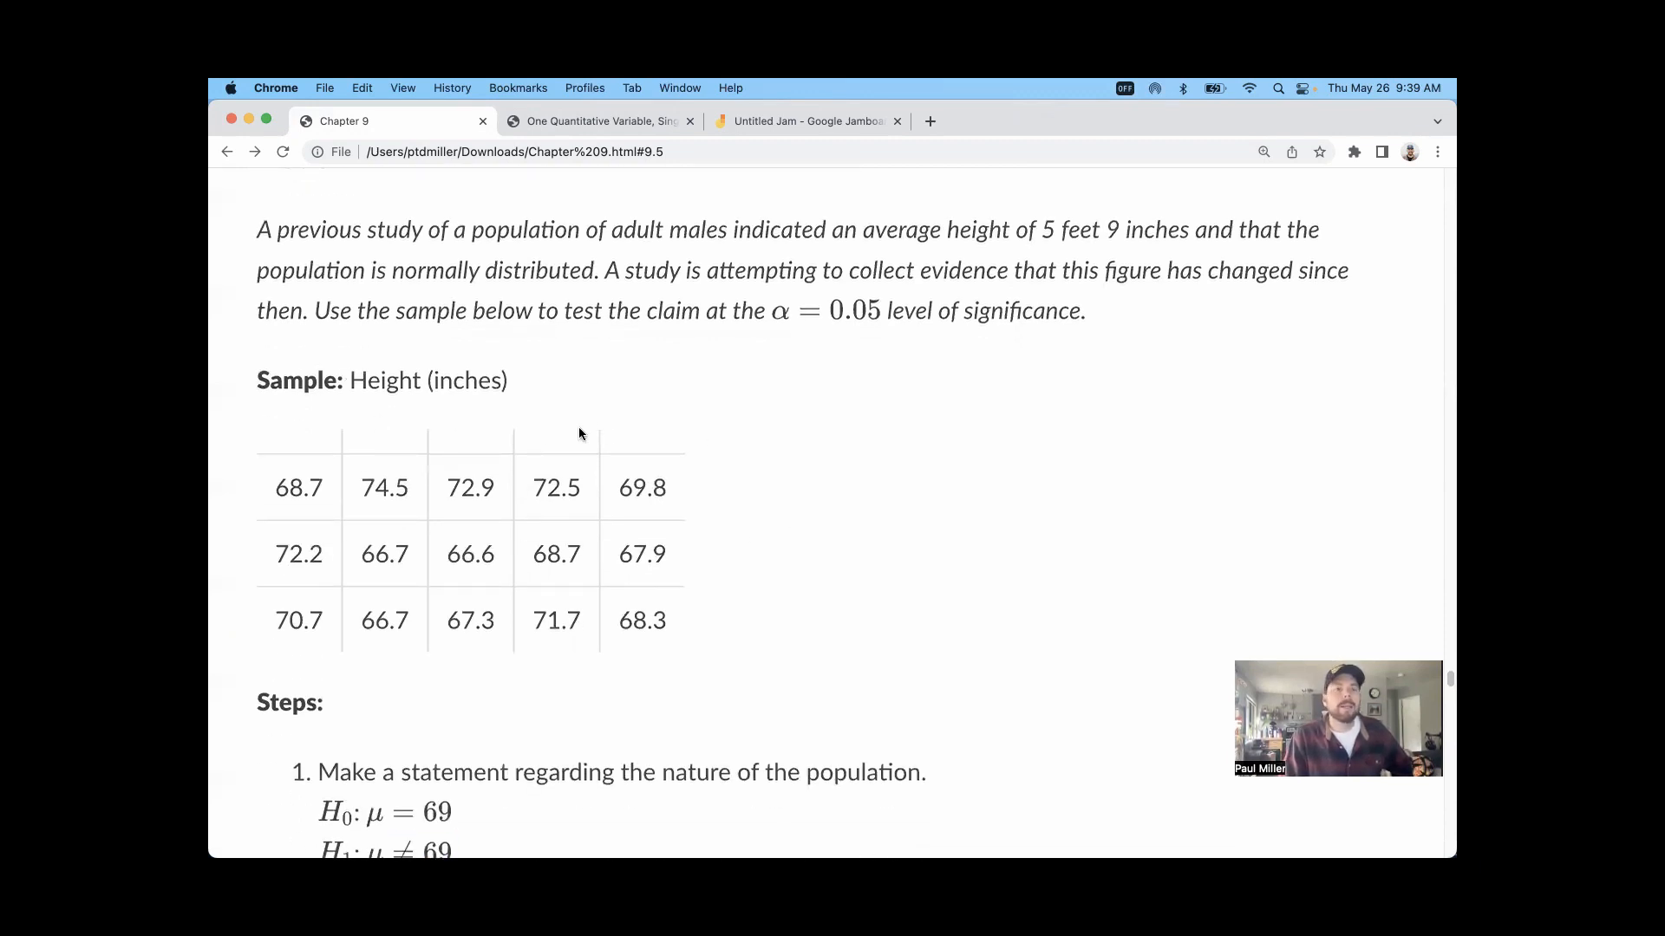
scroll(638, 423, "down", 1)
scroll(670, 576, "up", 1)
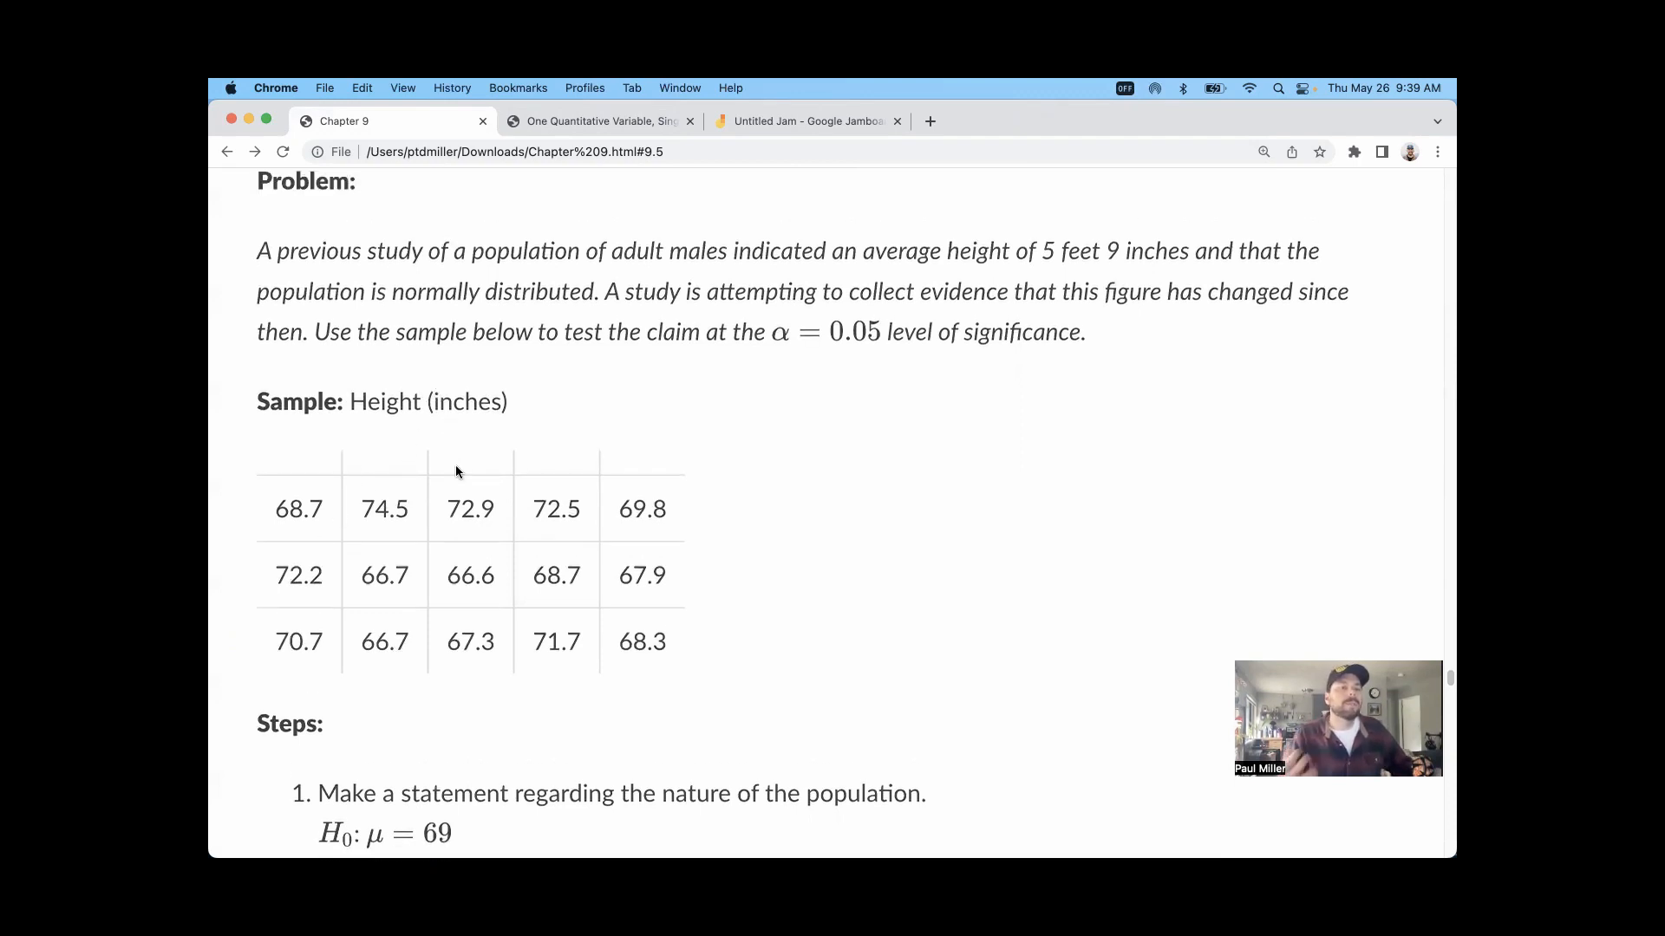
scroll(456, 468, "down", 1)
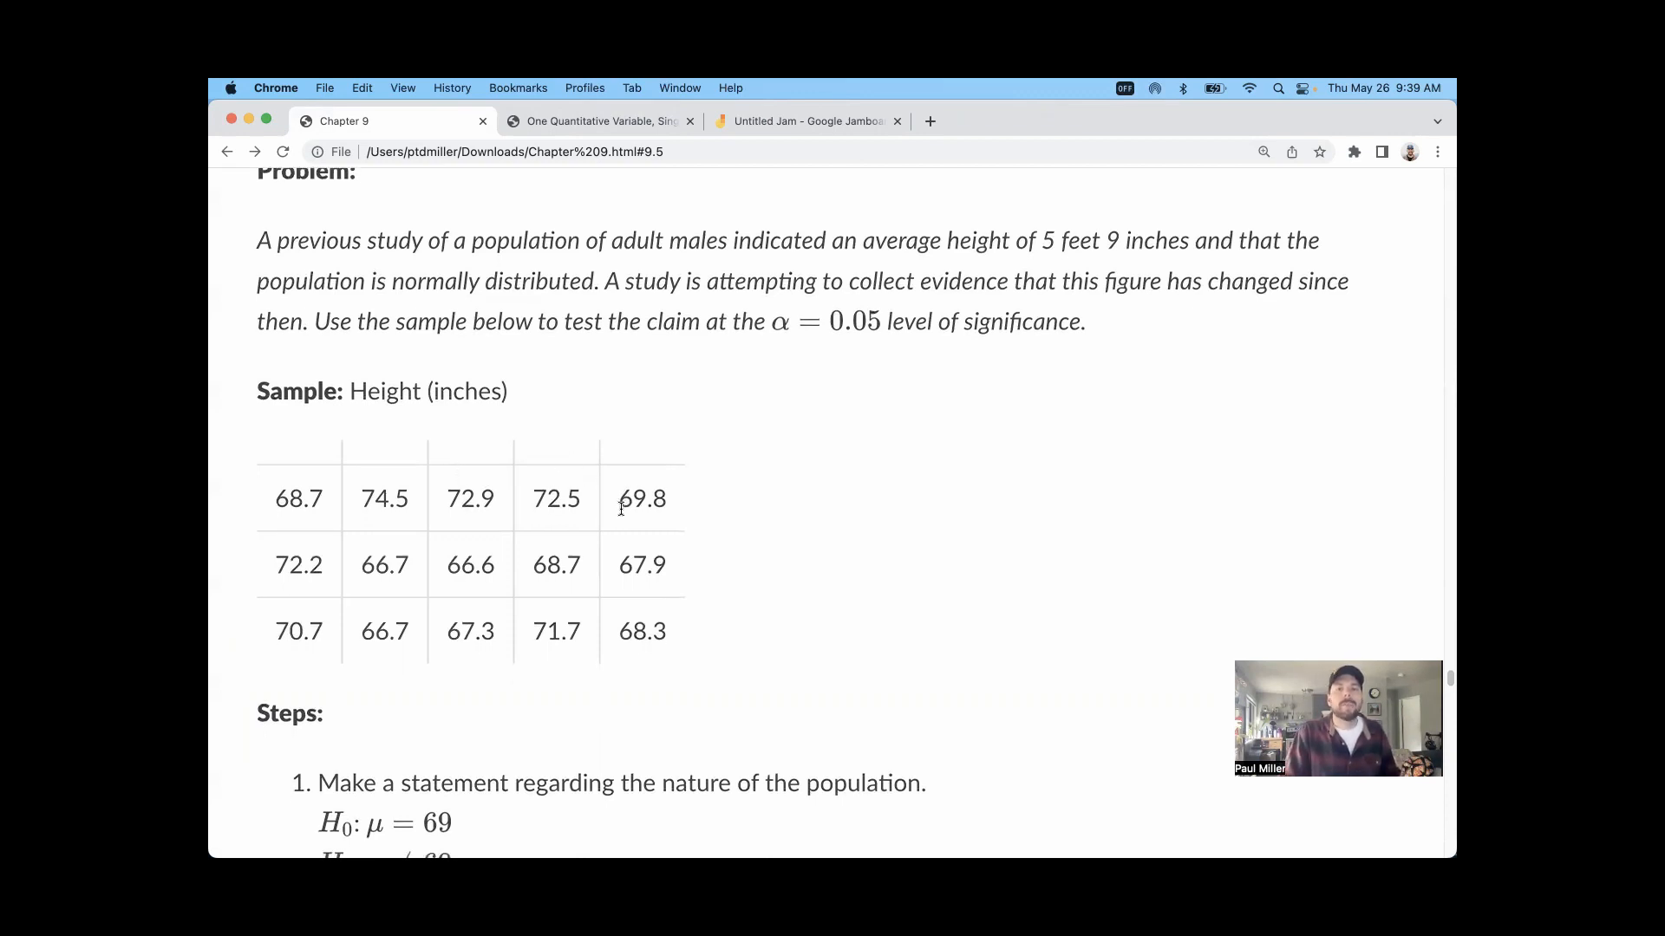
left_click_drag(277, 497, 318, 609)
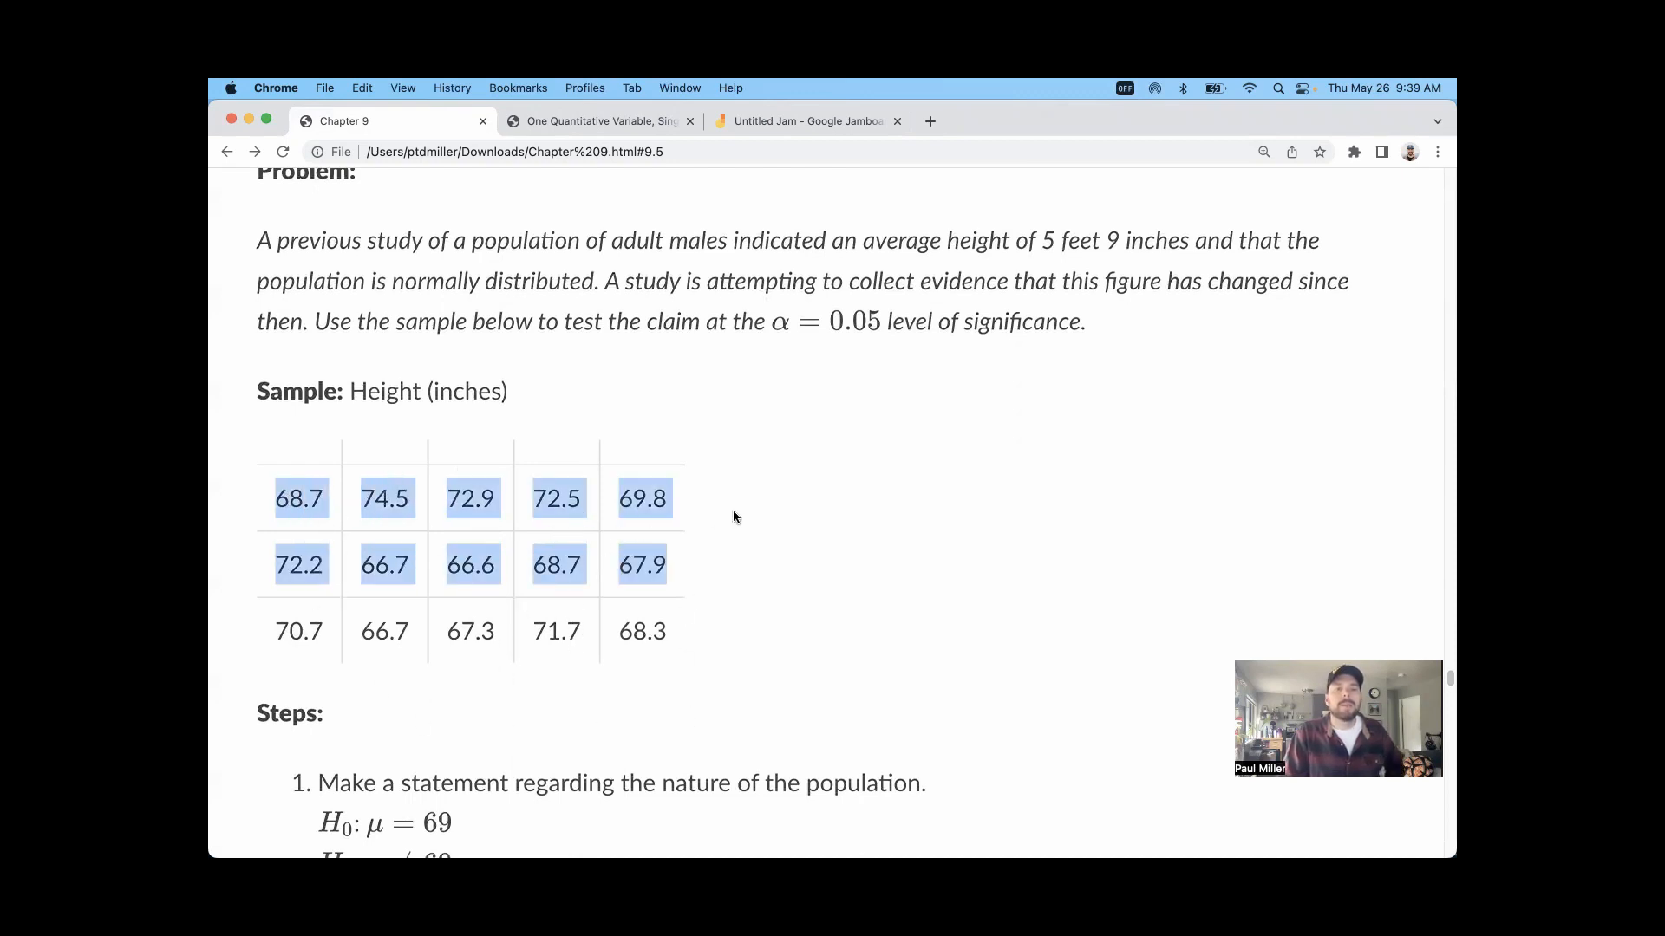
left_click(914, 585)
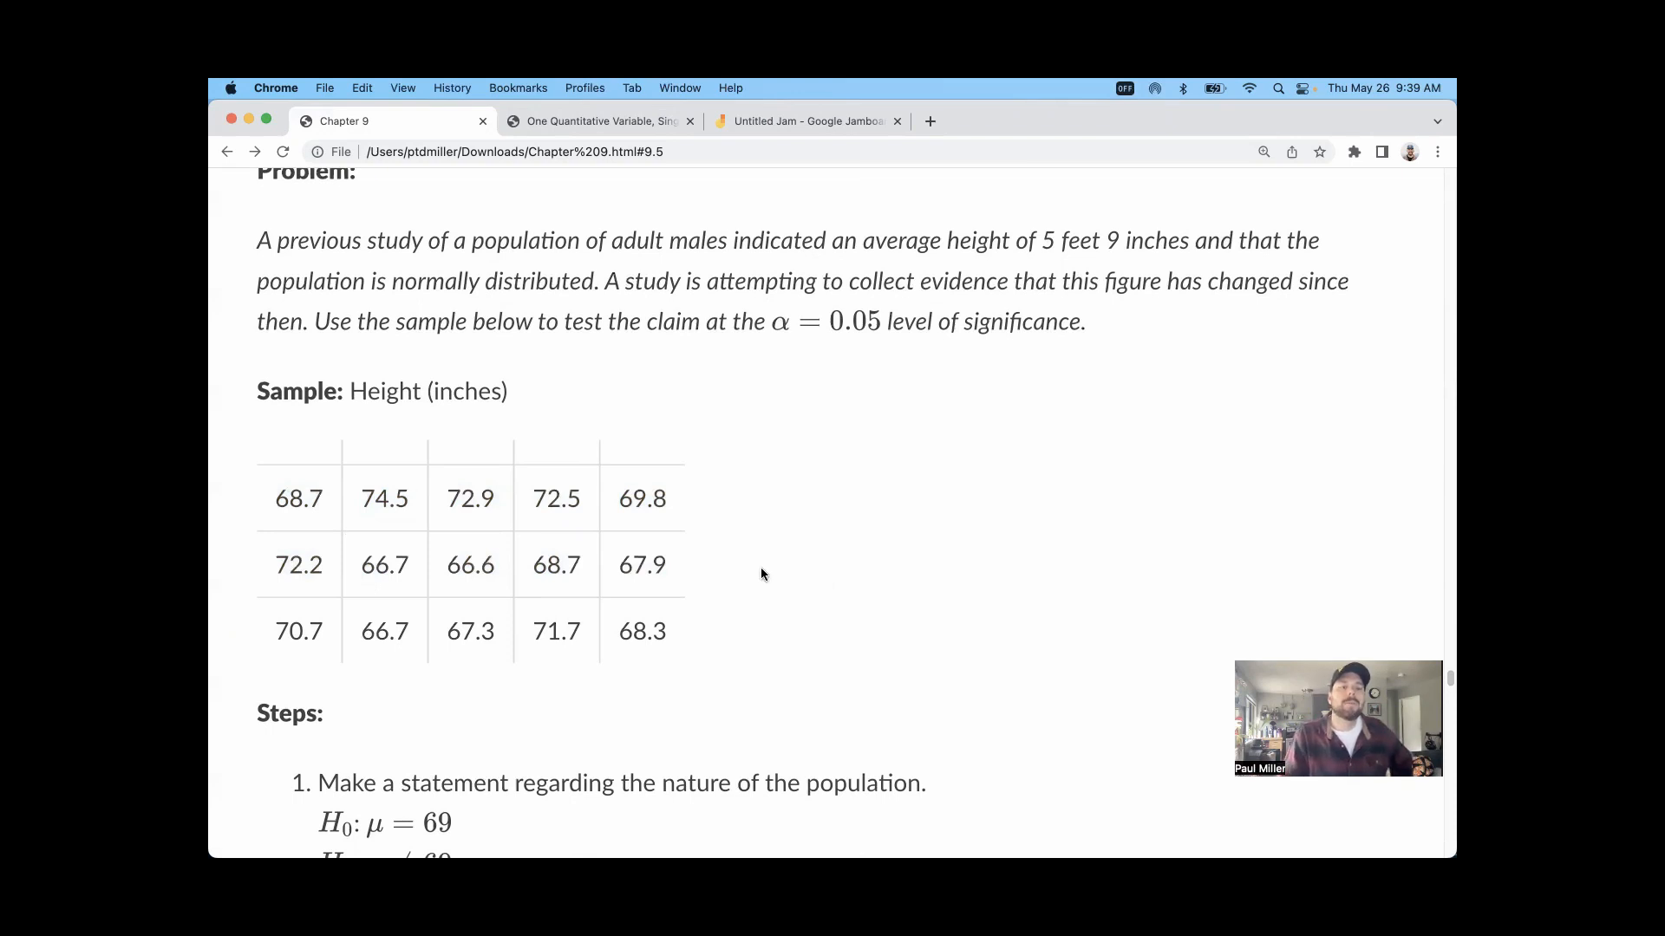
scroll(661, 500, "down", 1)
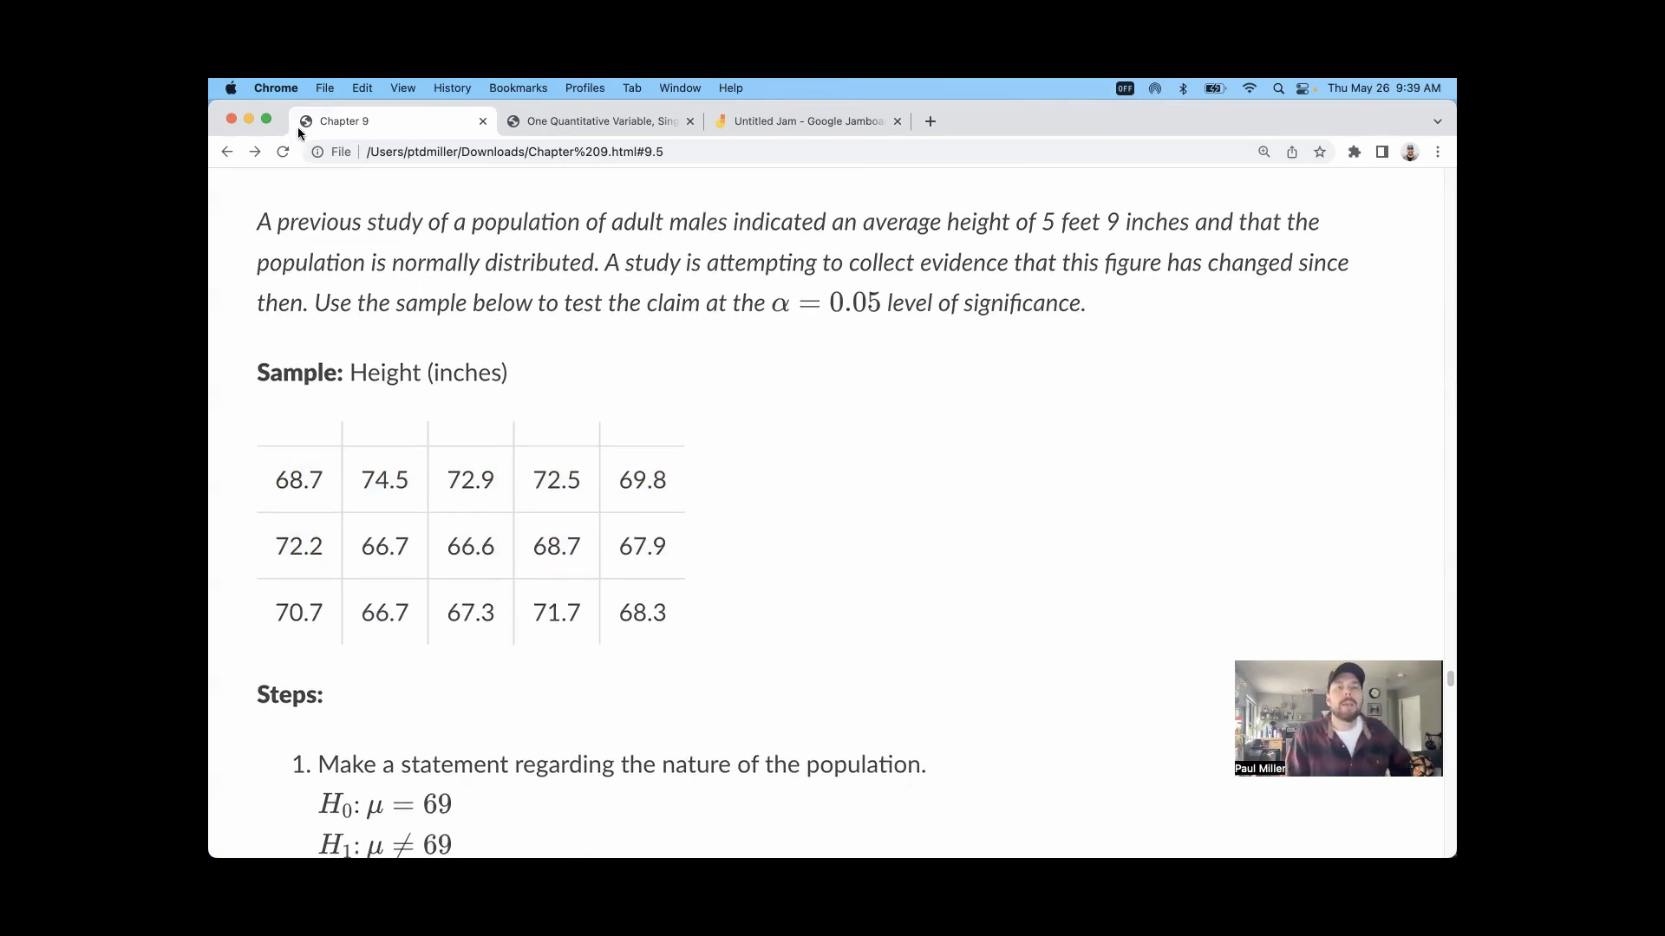
left_click_drag(393, 265, 595, 264)
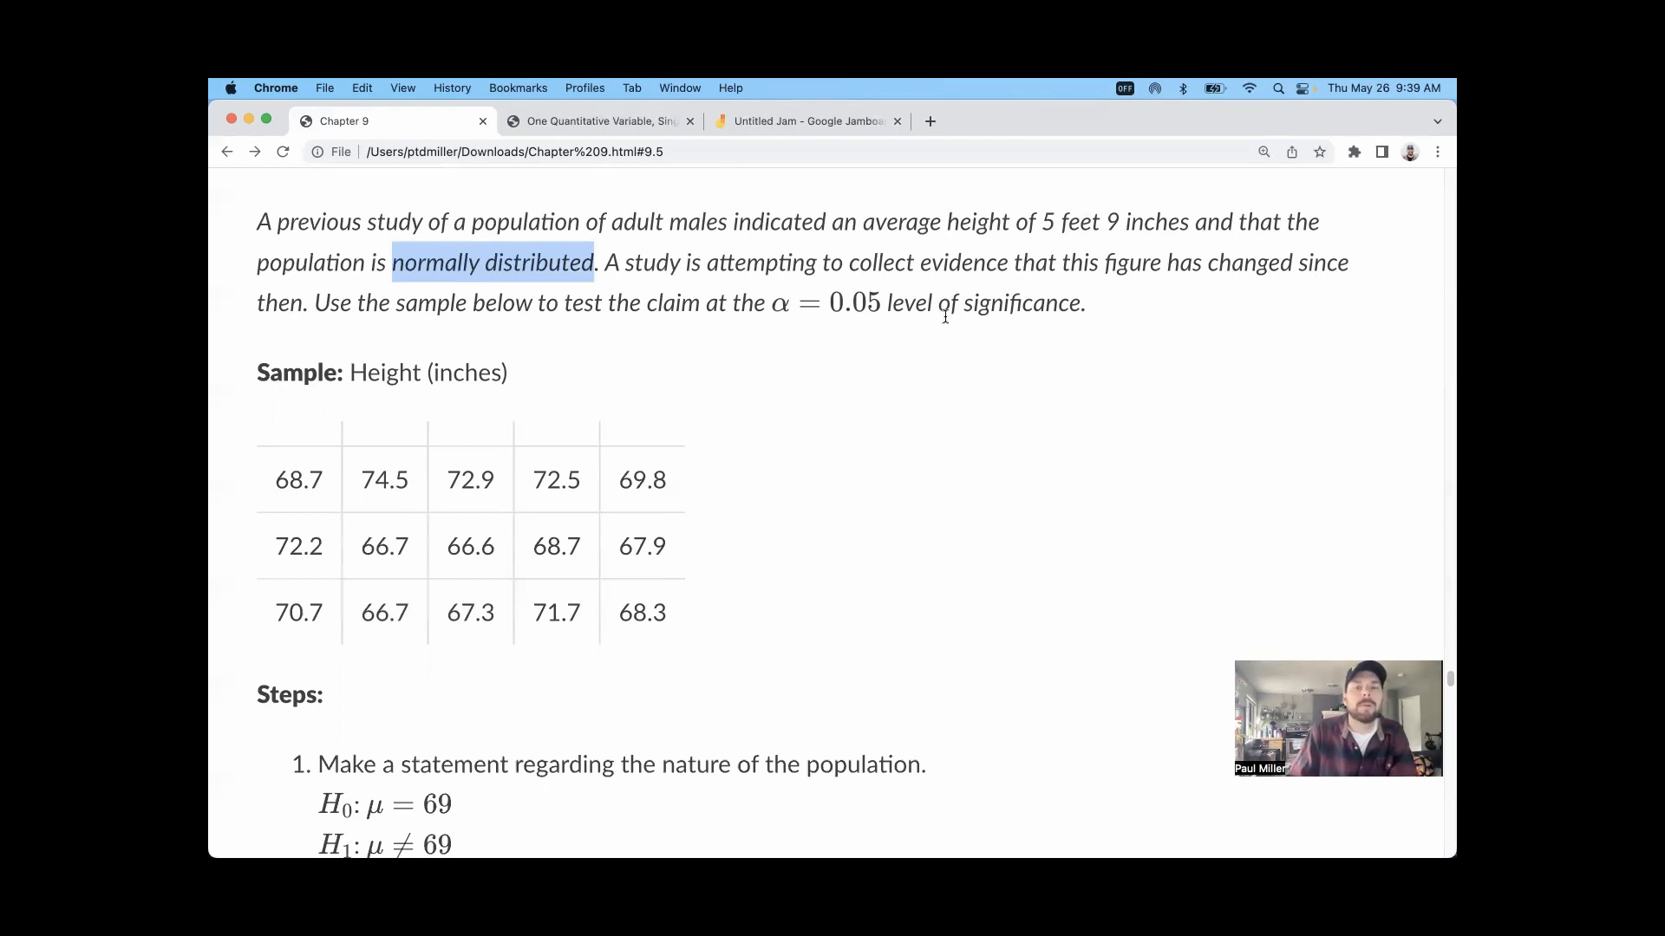
Step: Copy all the height values from Example 2's sample table into the One Quantitative Variable applet's raw data input
scroll(886, 484, "down", 5)
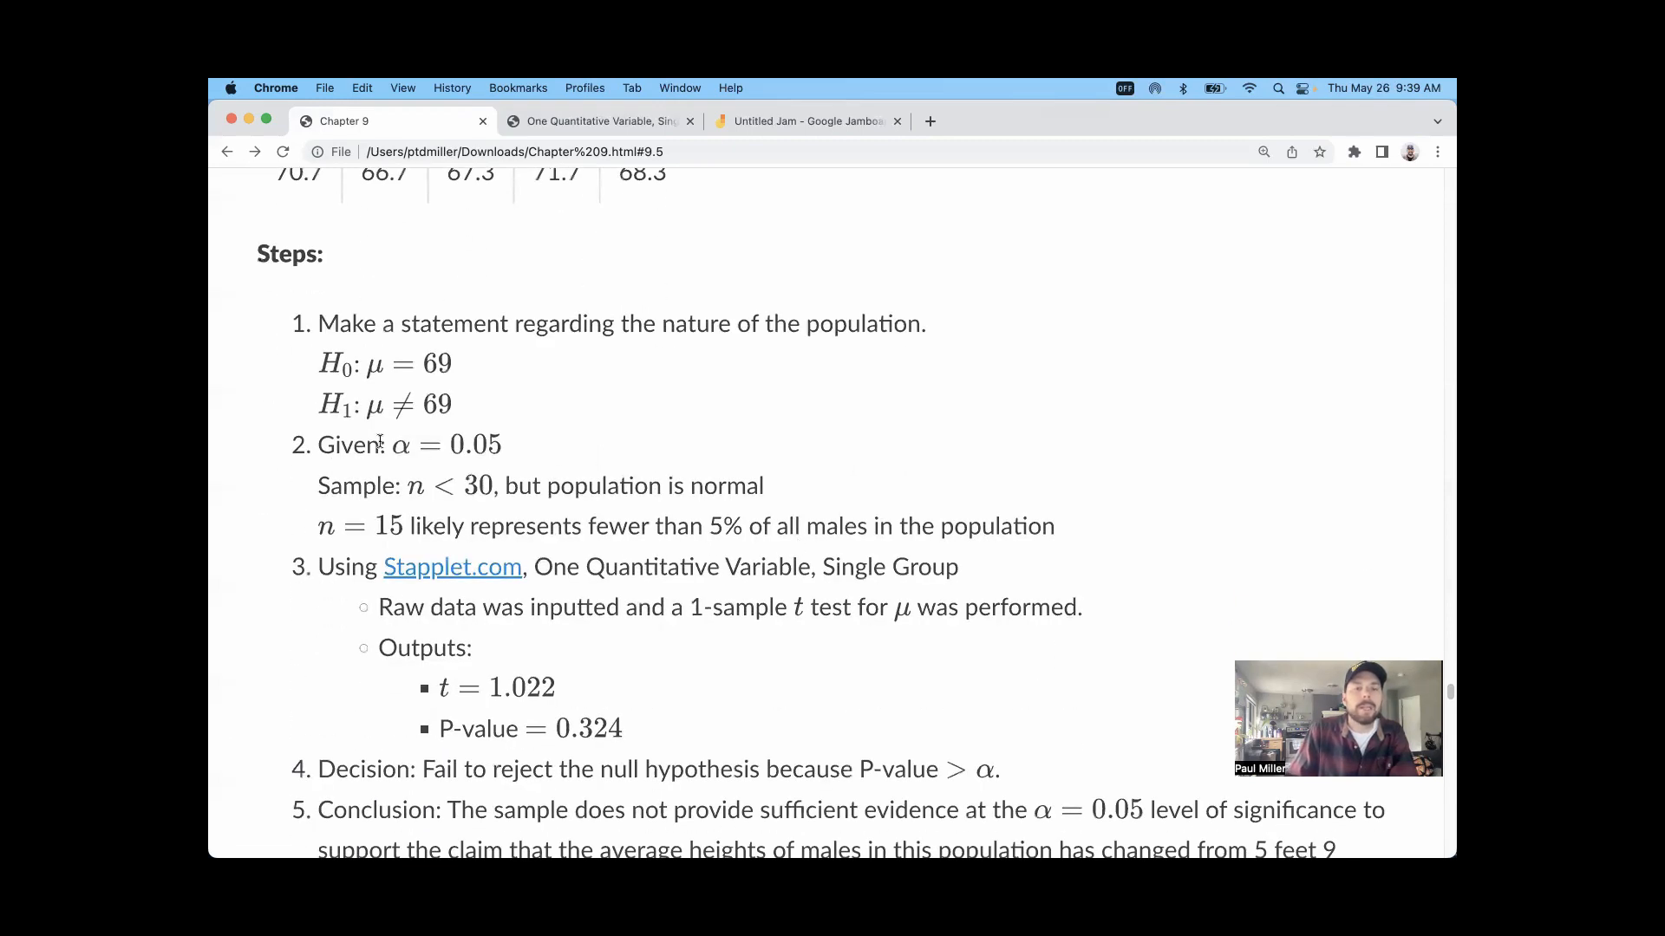
scroll(400, 432, "down", 1)
scroll(401, 432, "down", 1)
scroll(444, 430, "up", 7)
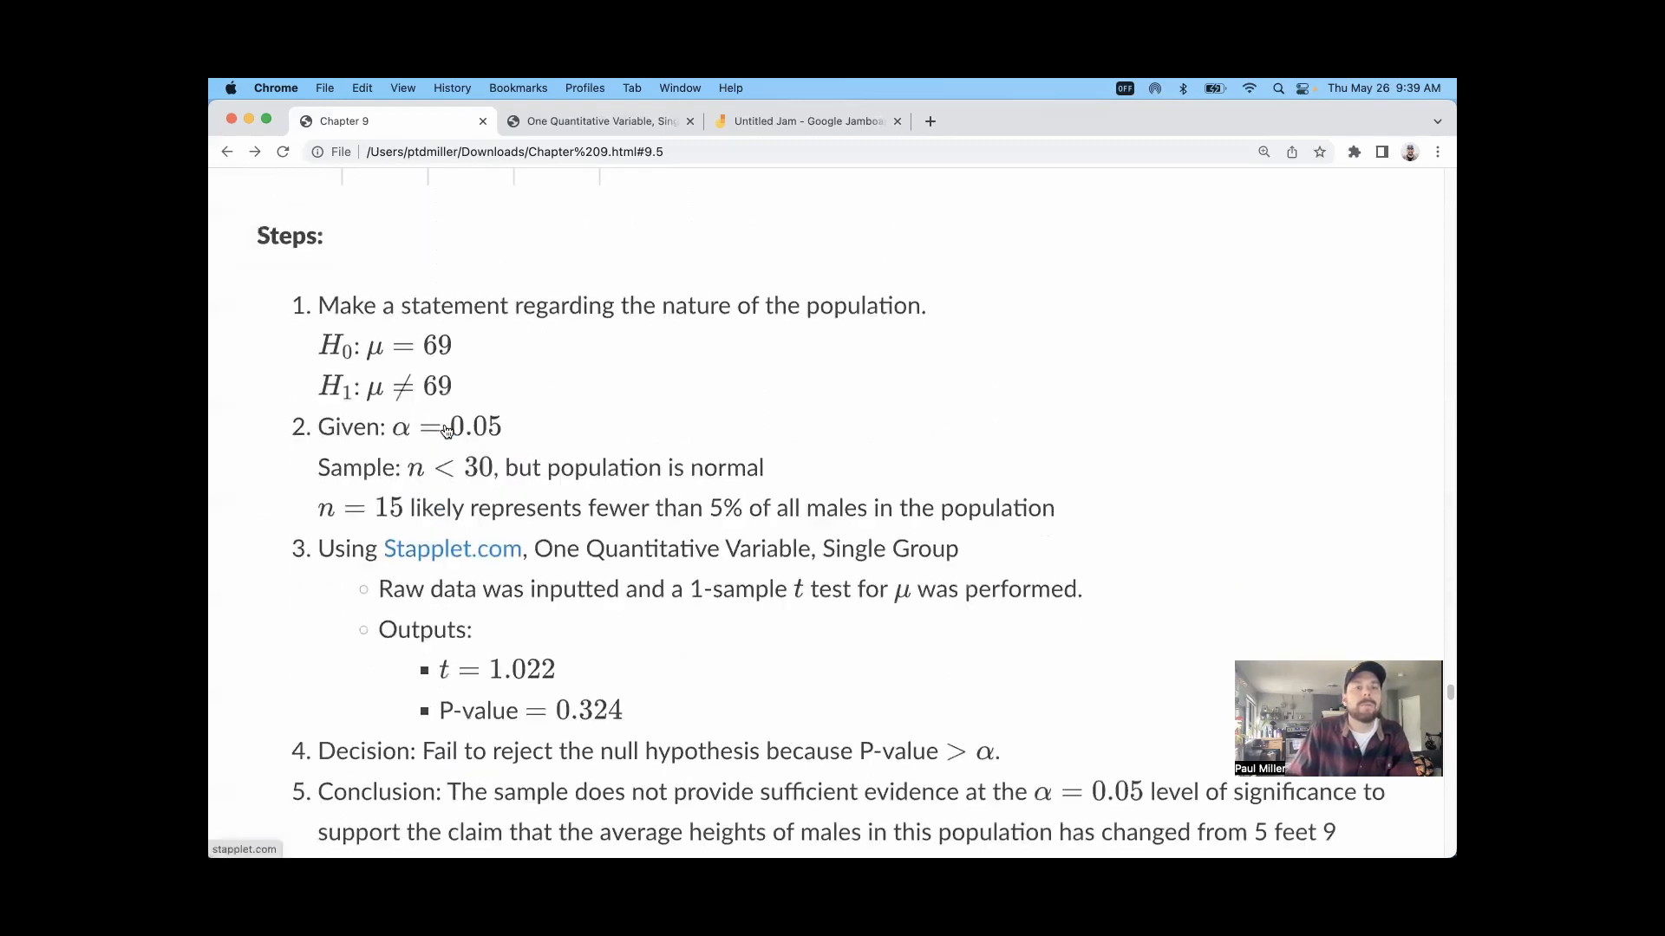
left_click_drag(276, 548, 668, 687)
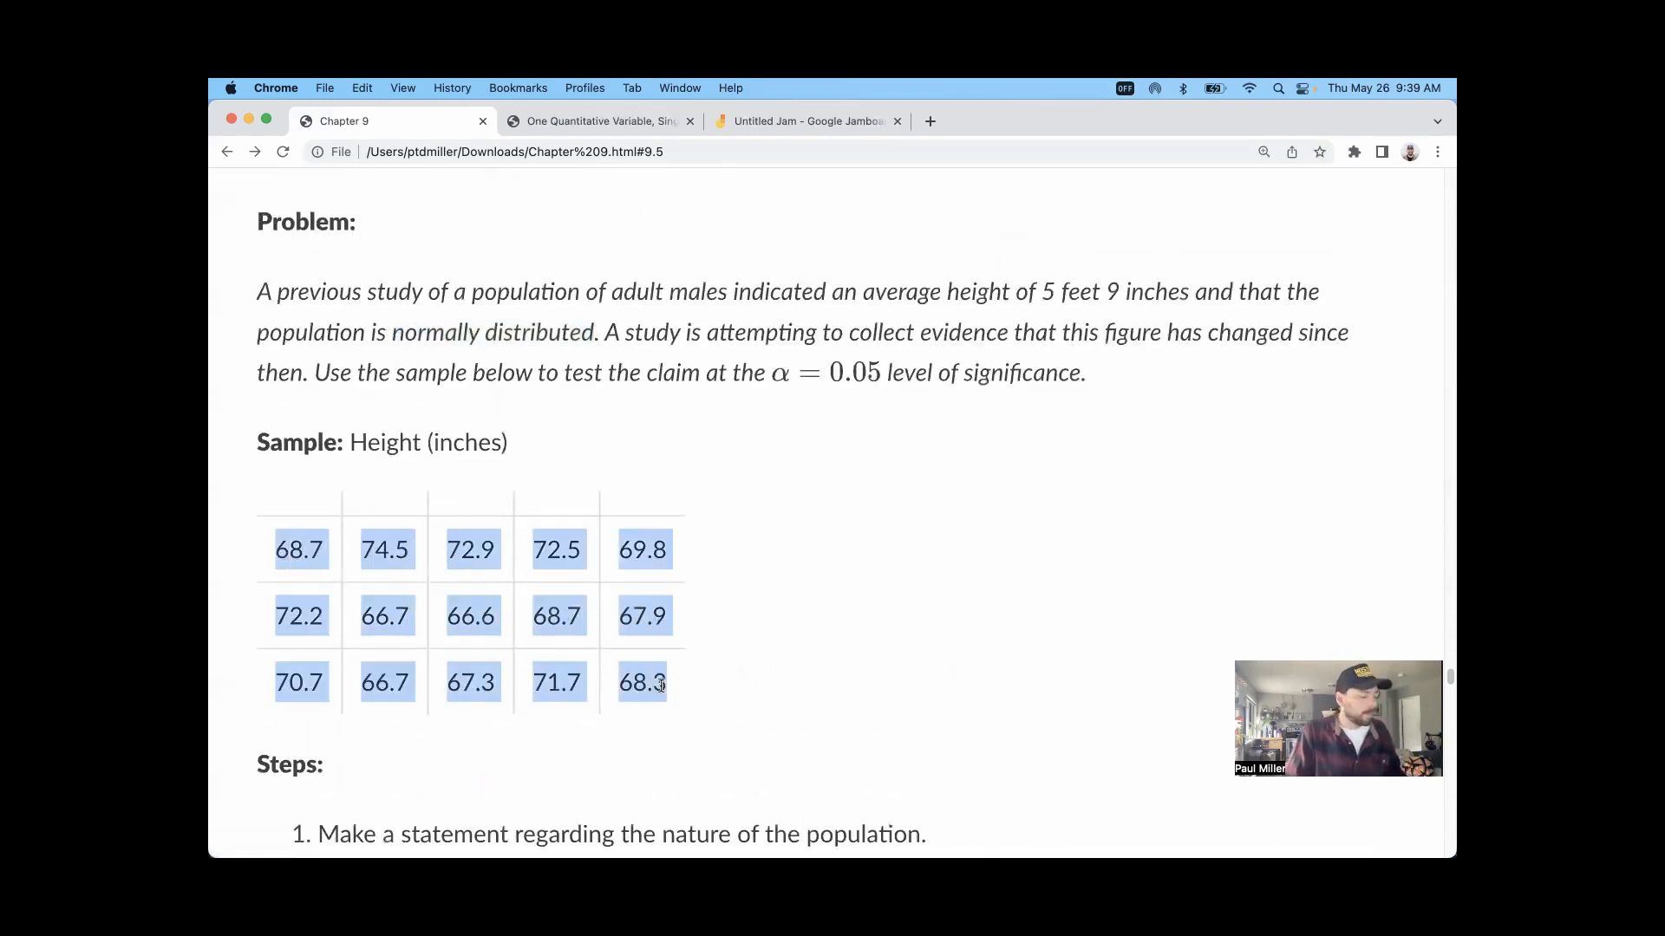
left_click(649, 120)
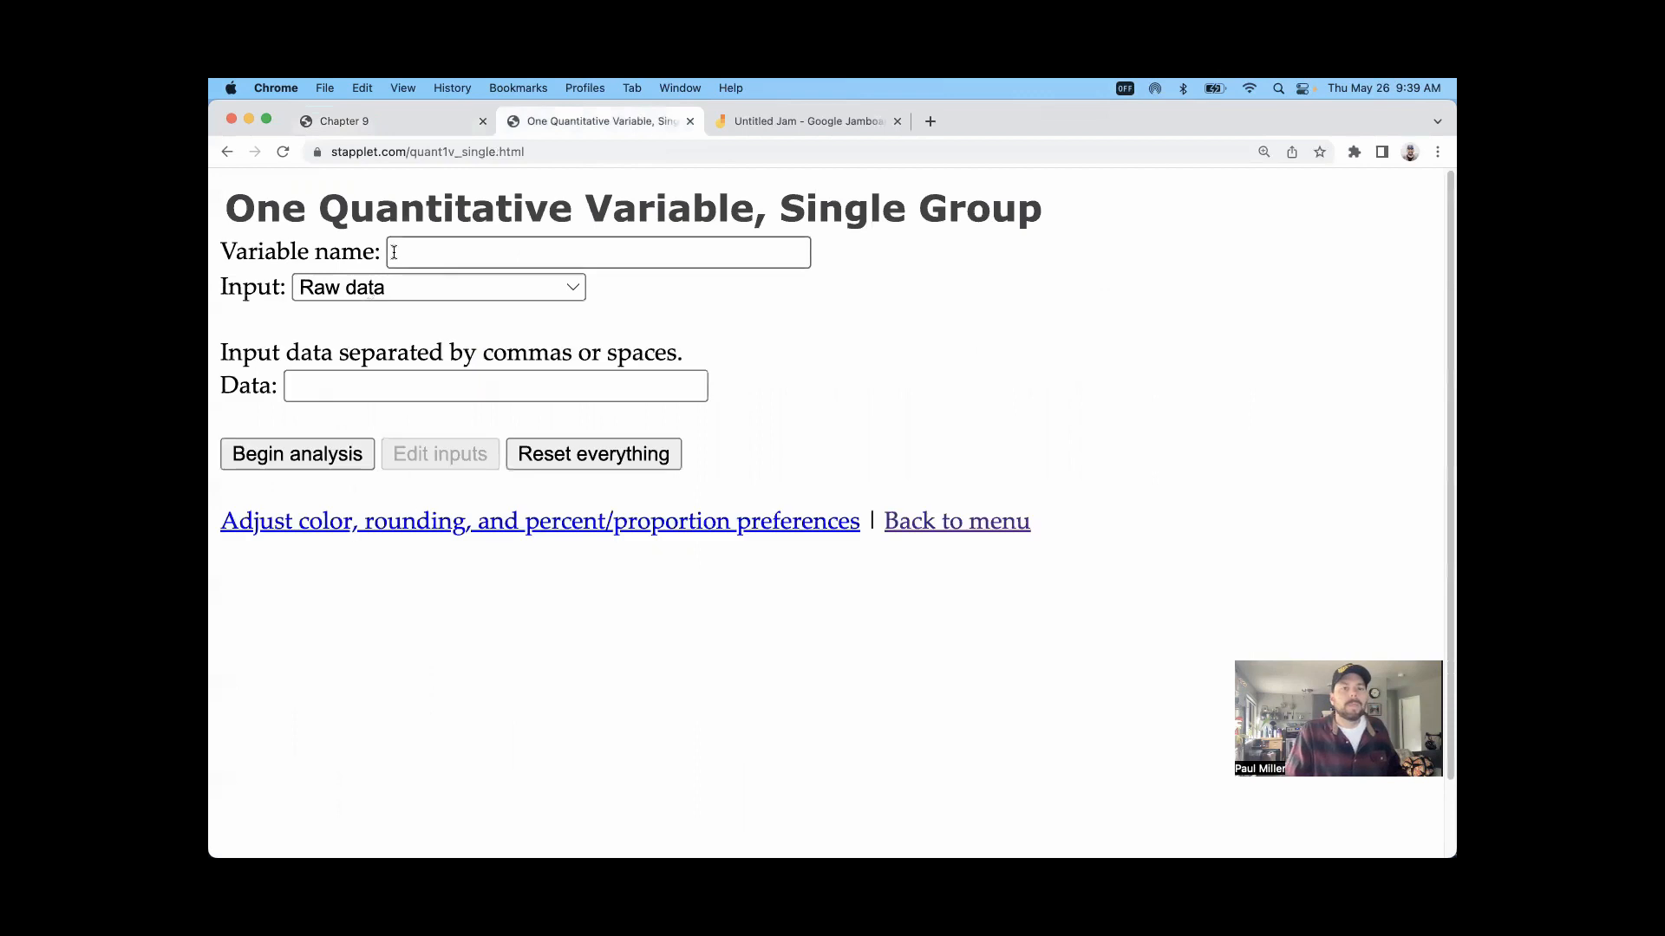
left_click(376, 386)
key("super+v")
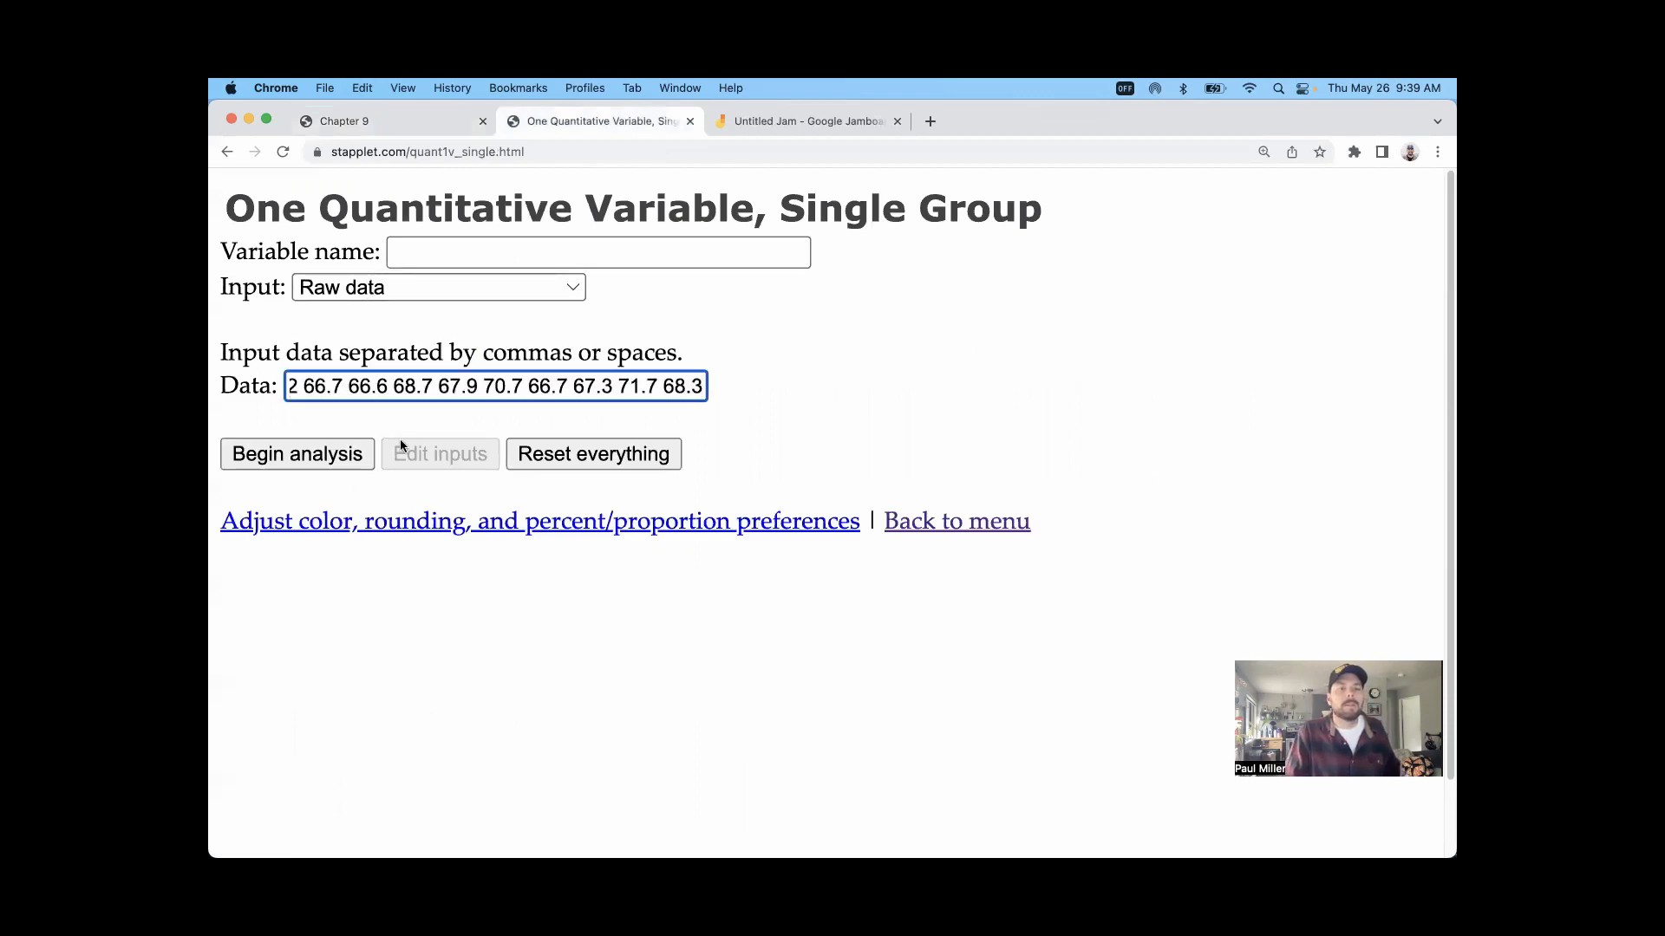
Step: Begin the analysis of the height data and change the graph type to Boxplot
left_click(325, 454)
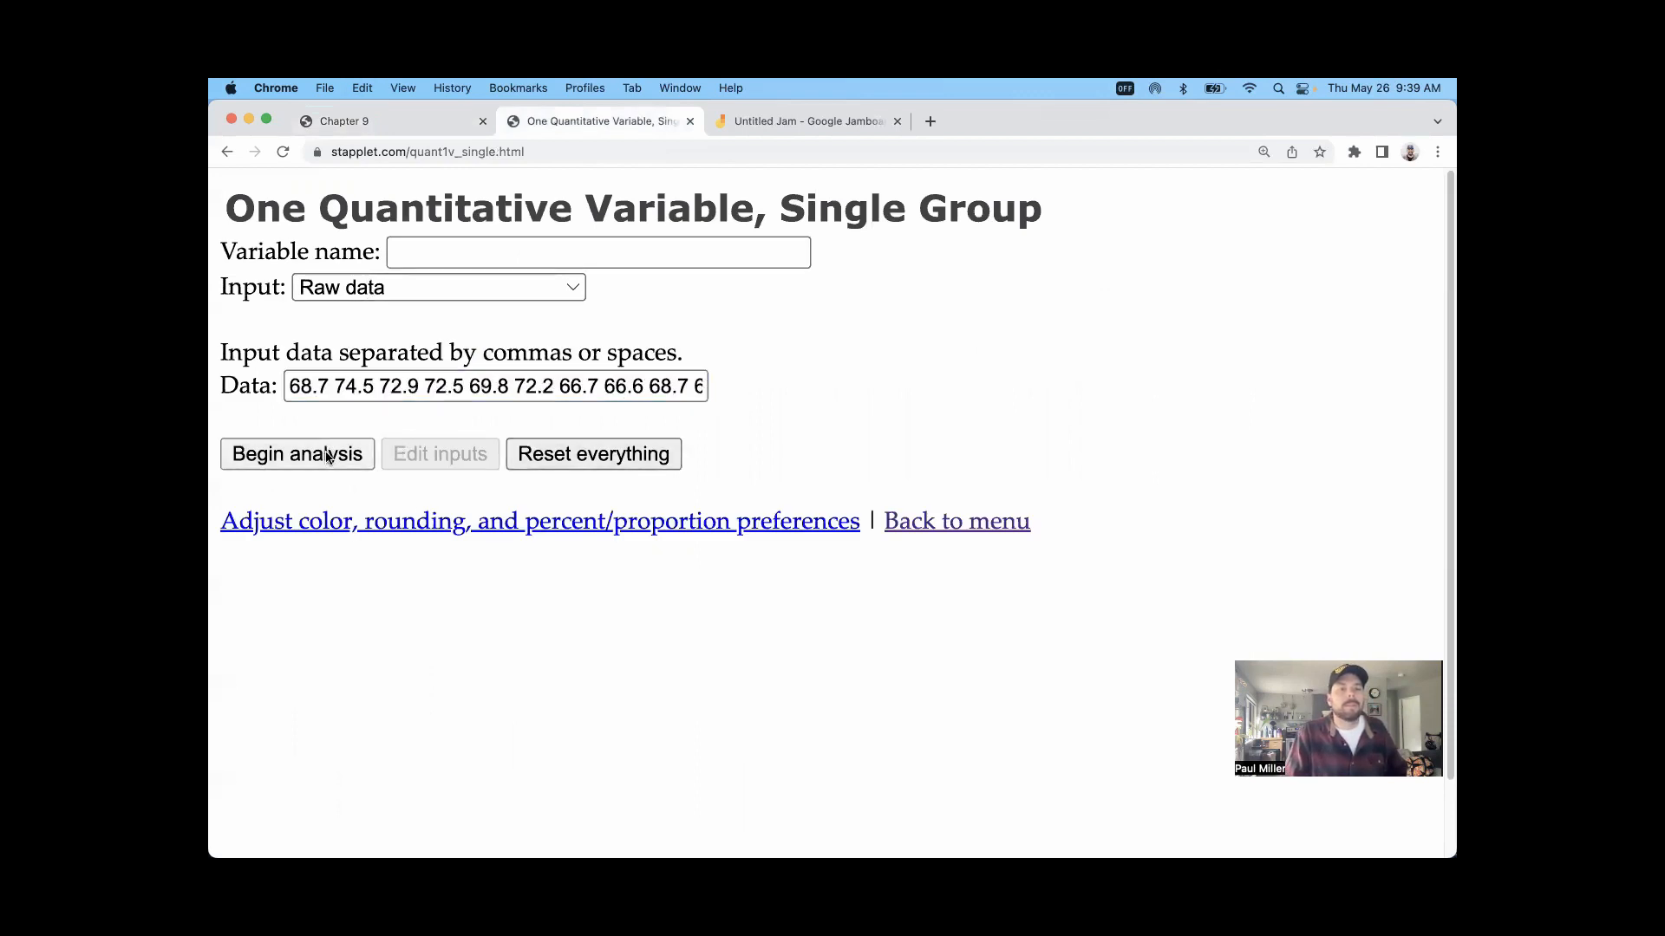
scroll(806, 468, "down", 3)
left_click(550, 417)
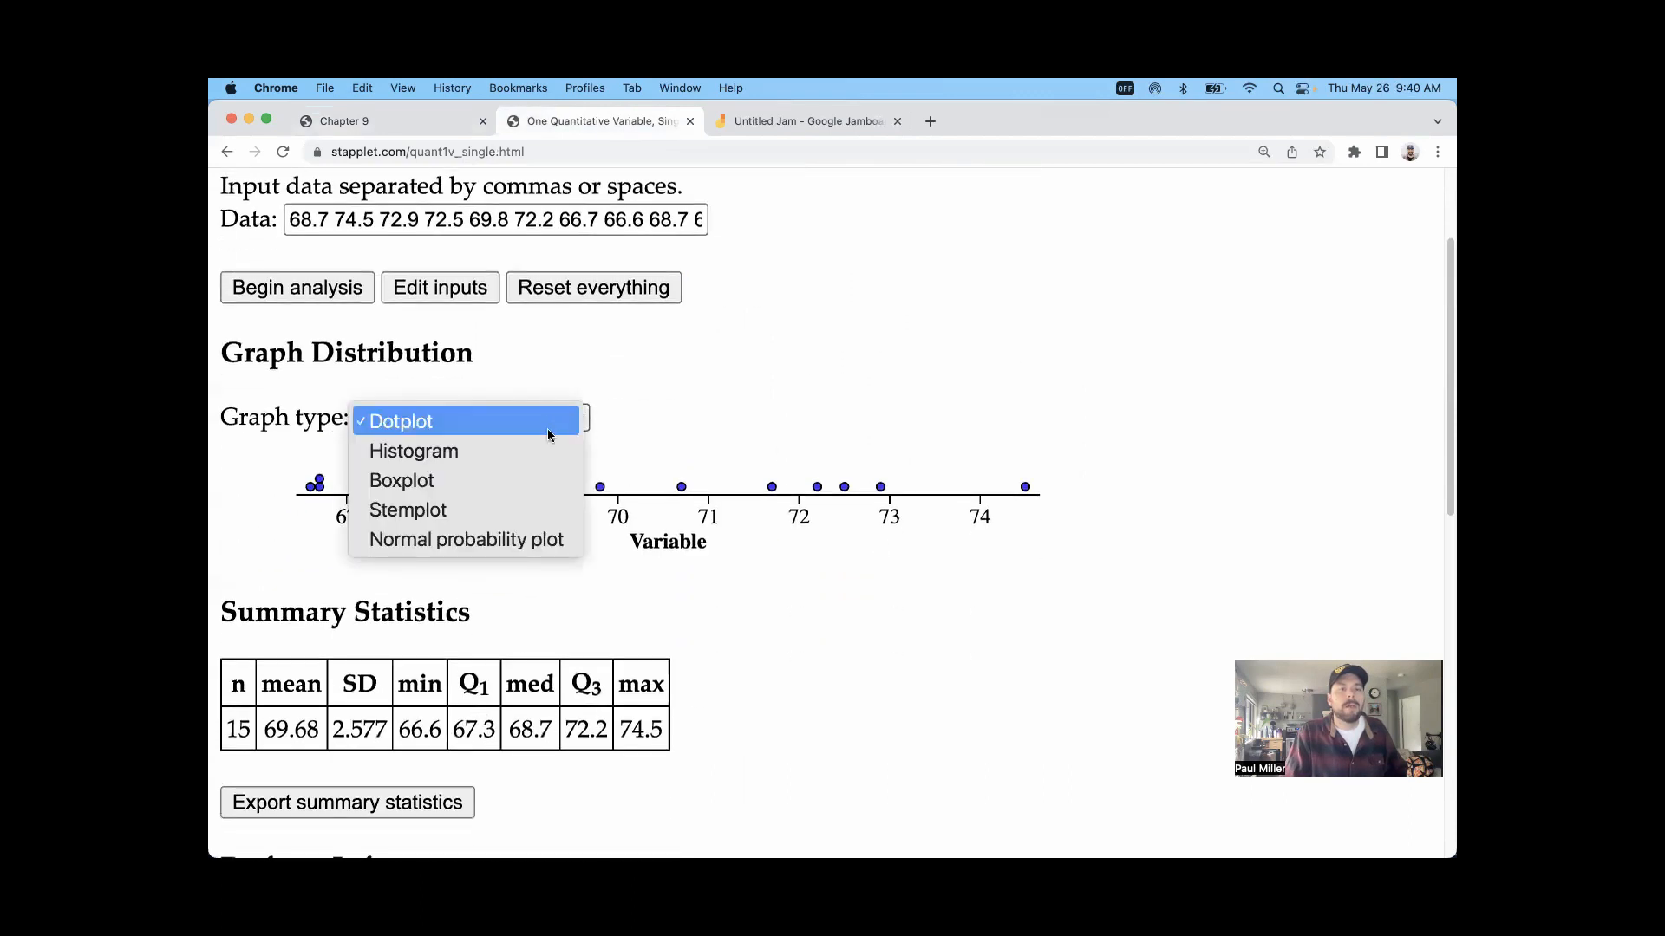
left_click(530, 481)
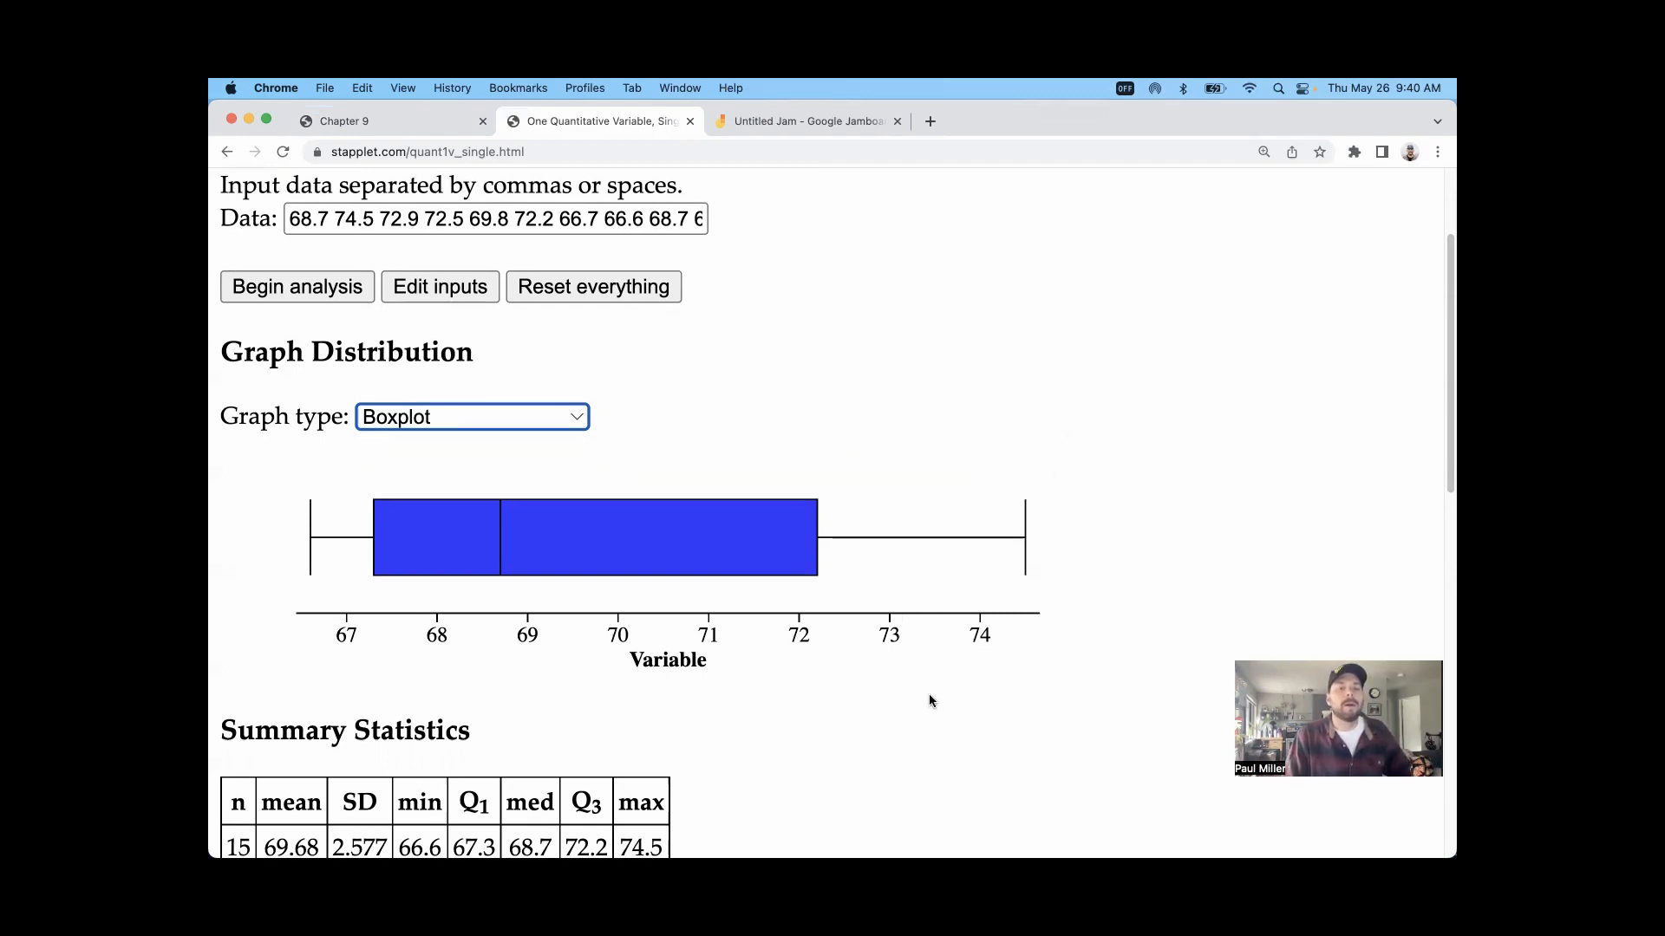
Step: Look through the summary statistics and the available inference procedures, highlighting "Inference" in the Perform Inference heading
scroll(927, 689, "down", 2)
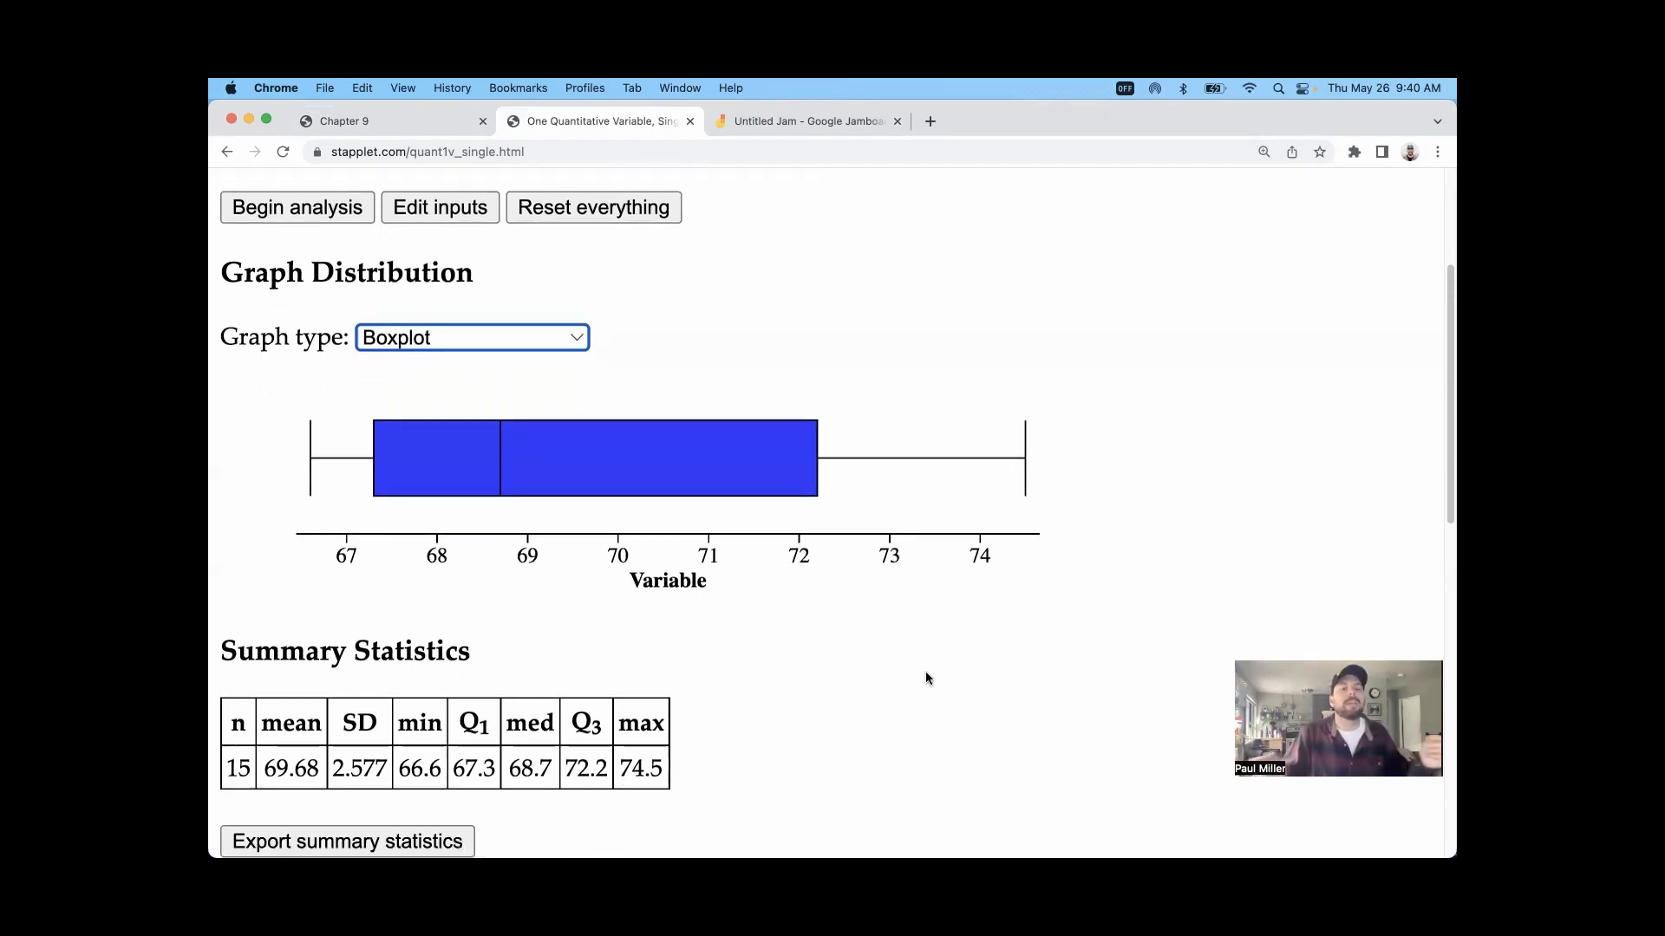
scroll(910, 537, "down", 4)
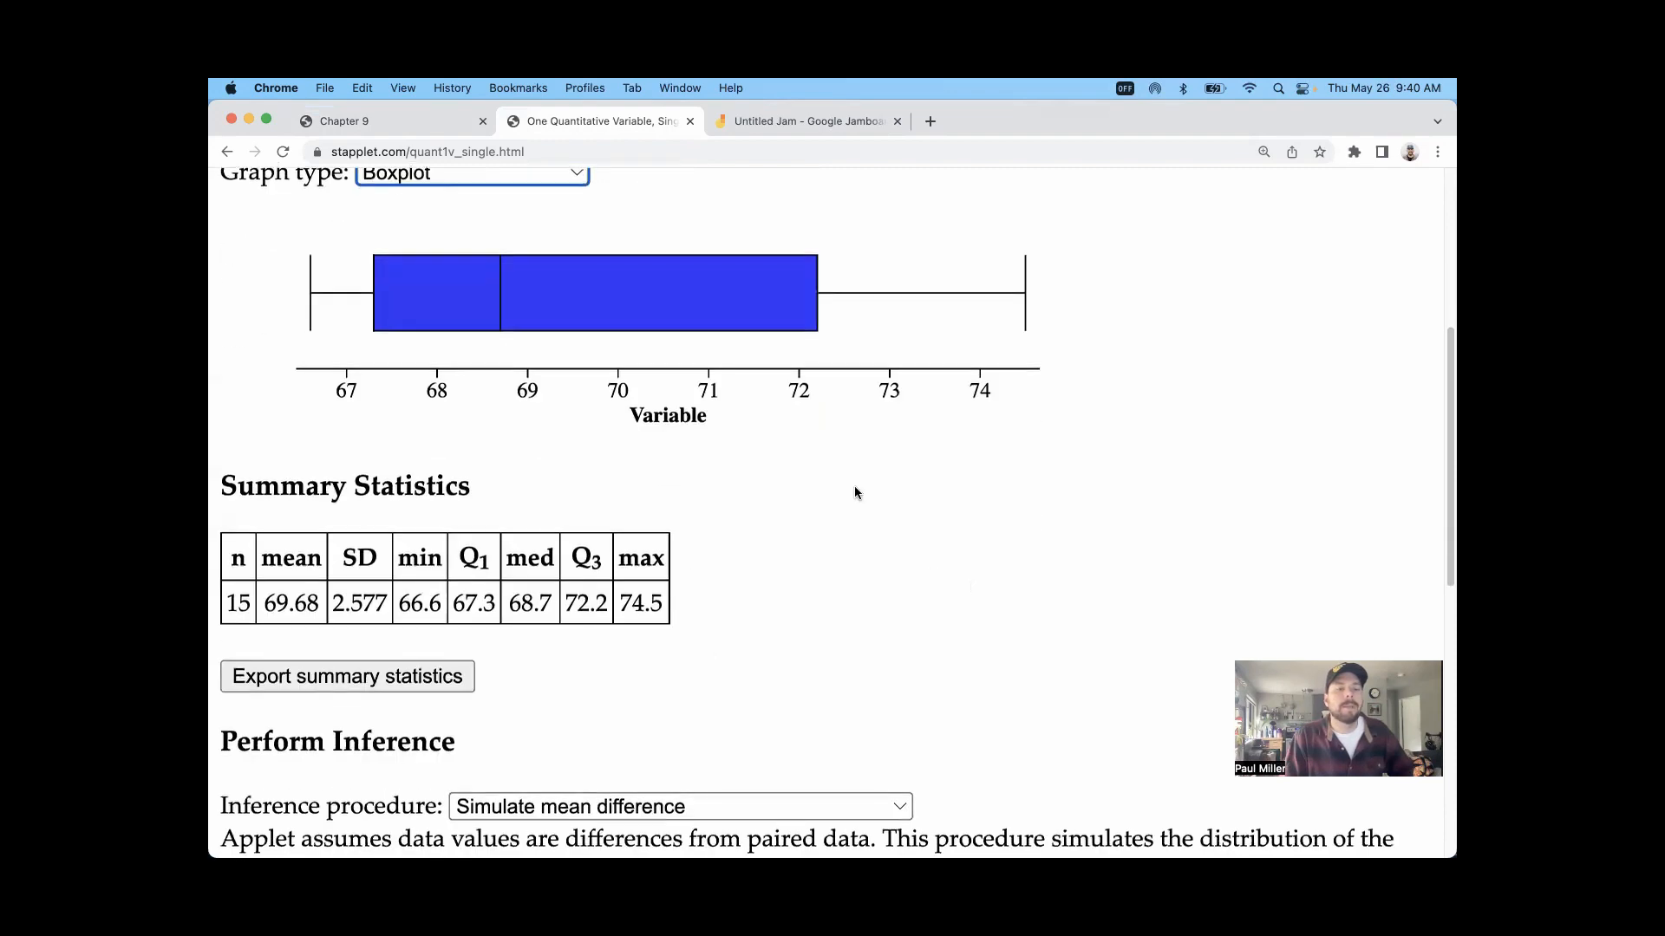
scroll(684, 451, "down", 5)
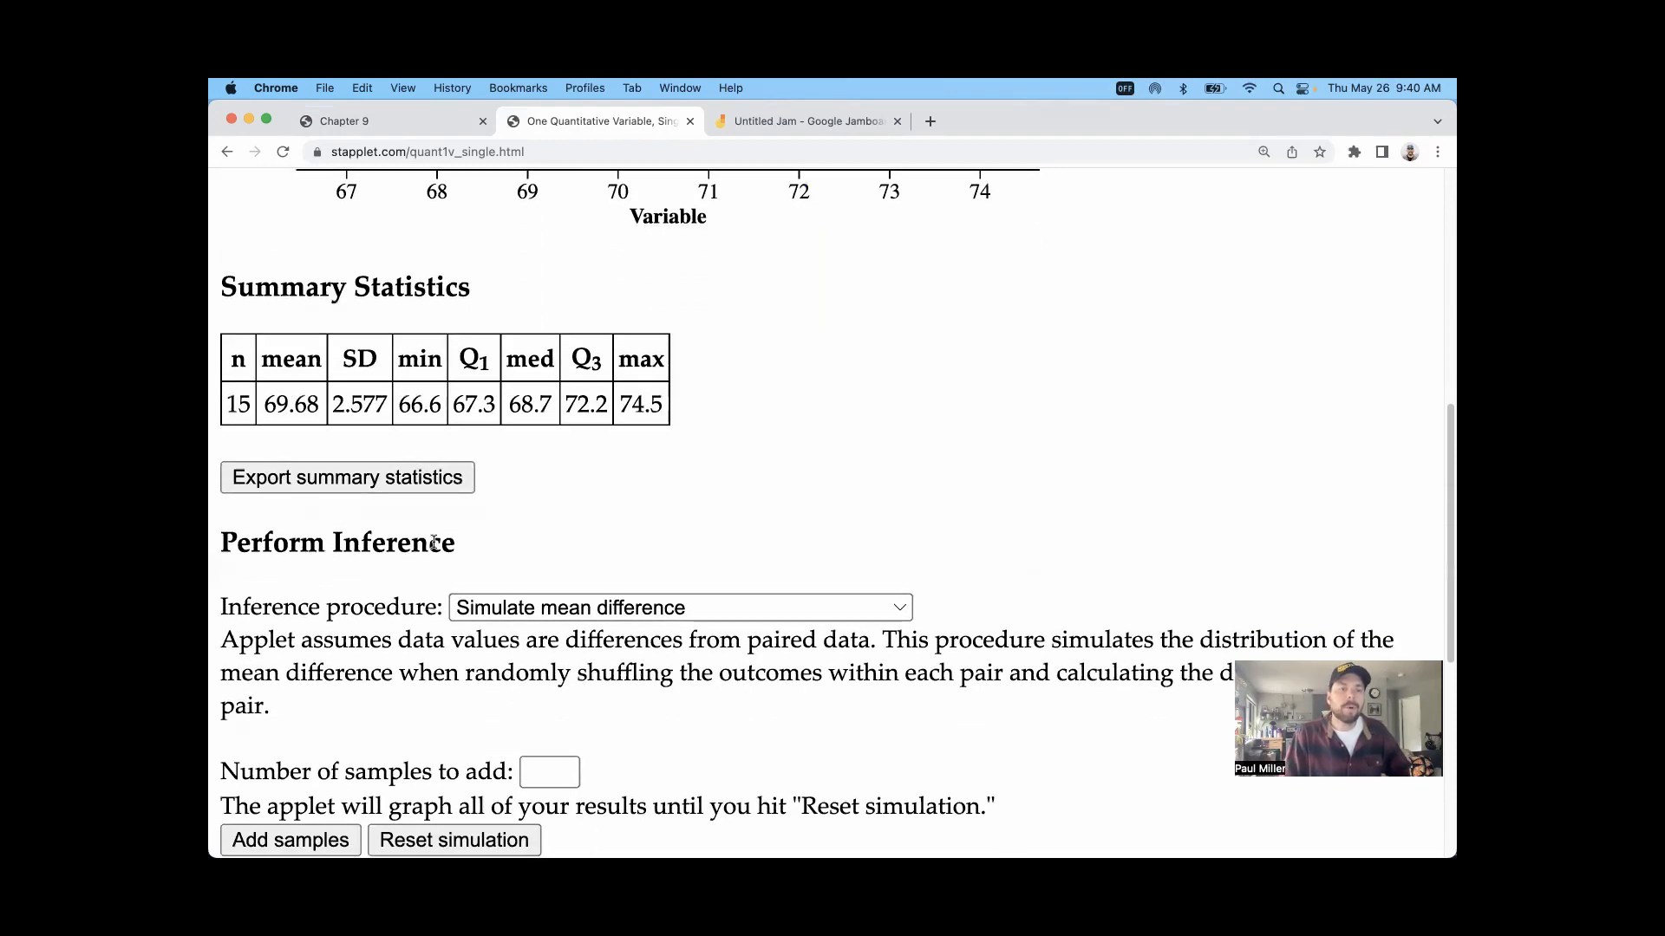
double_click(392, 545)
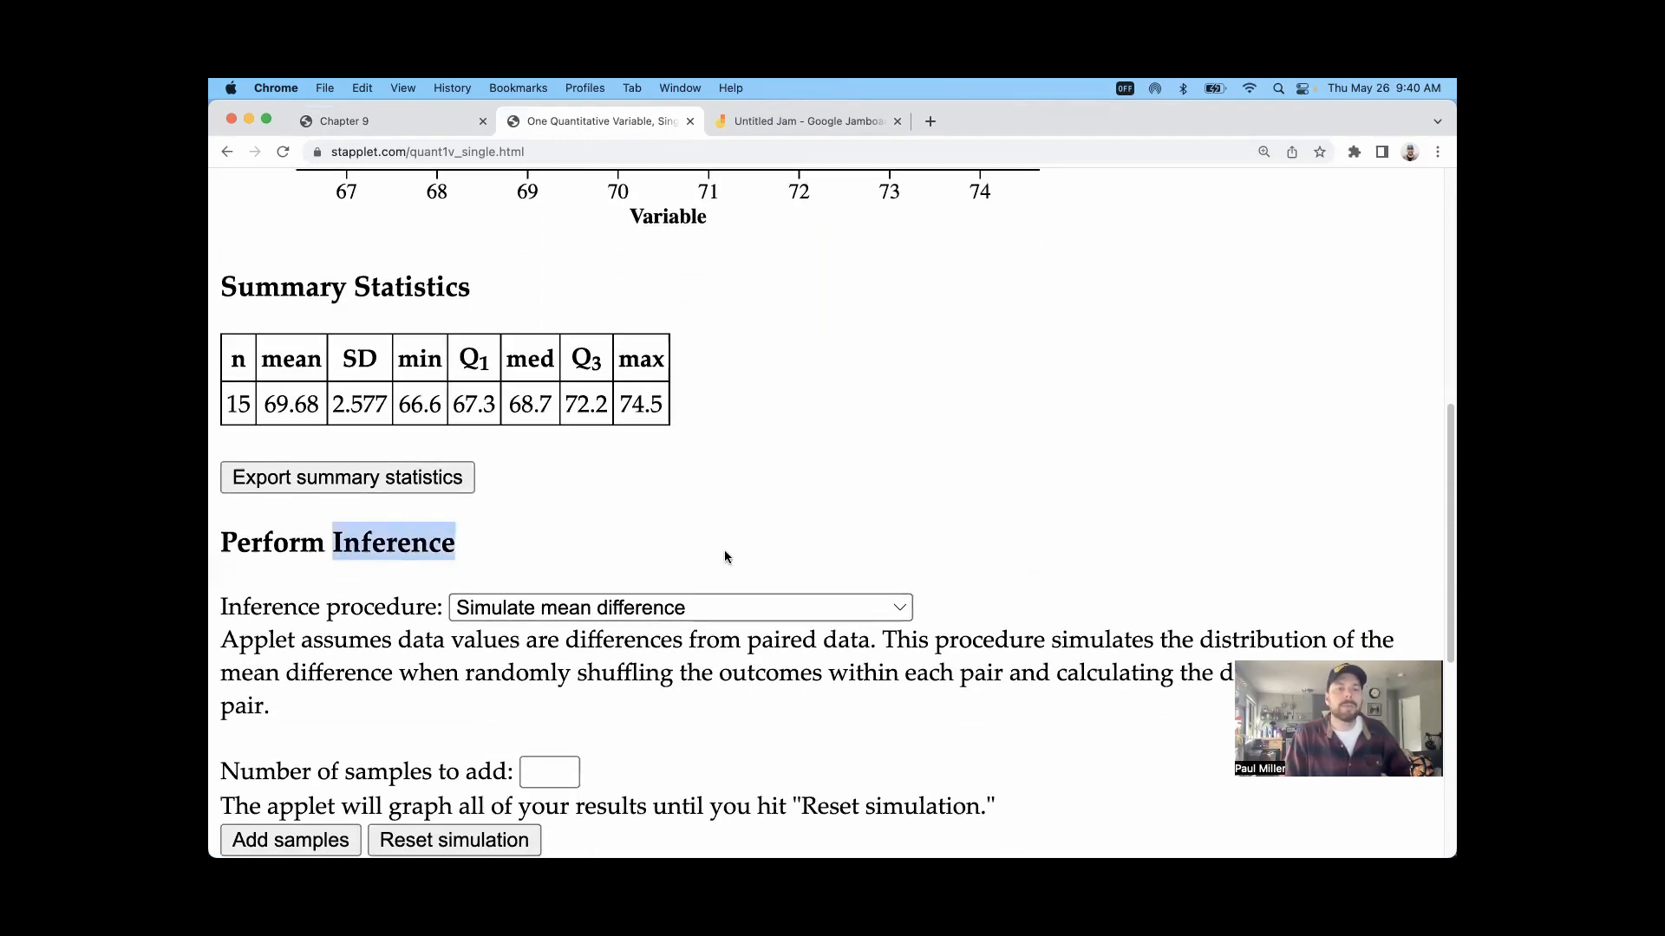
scroll(725, 557, "down", 4)
left_click(704, 461)
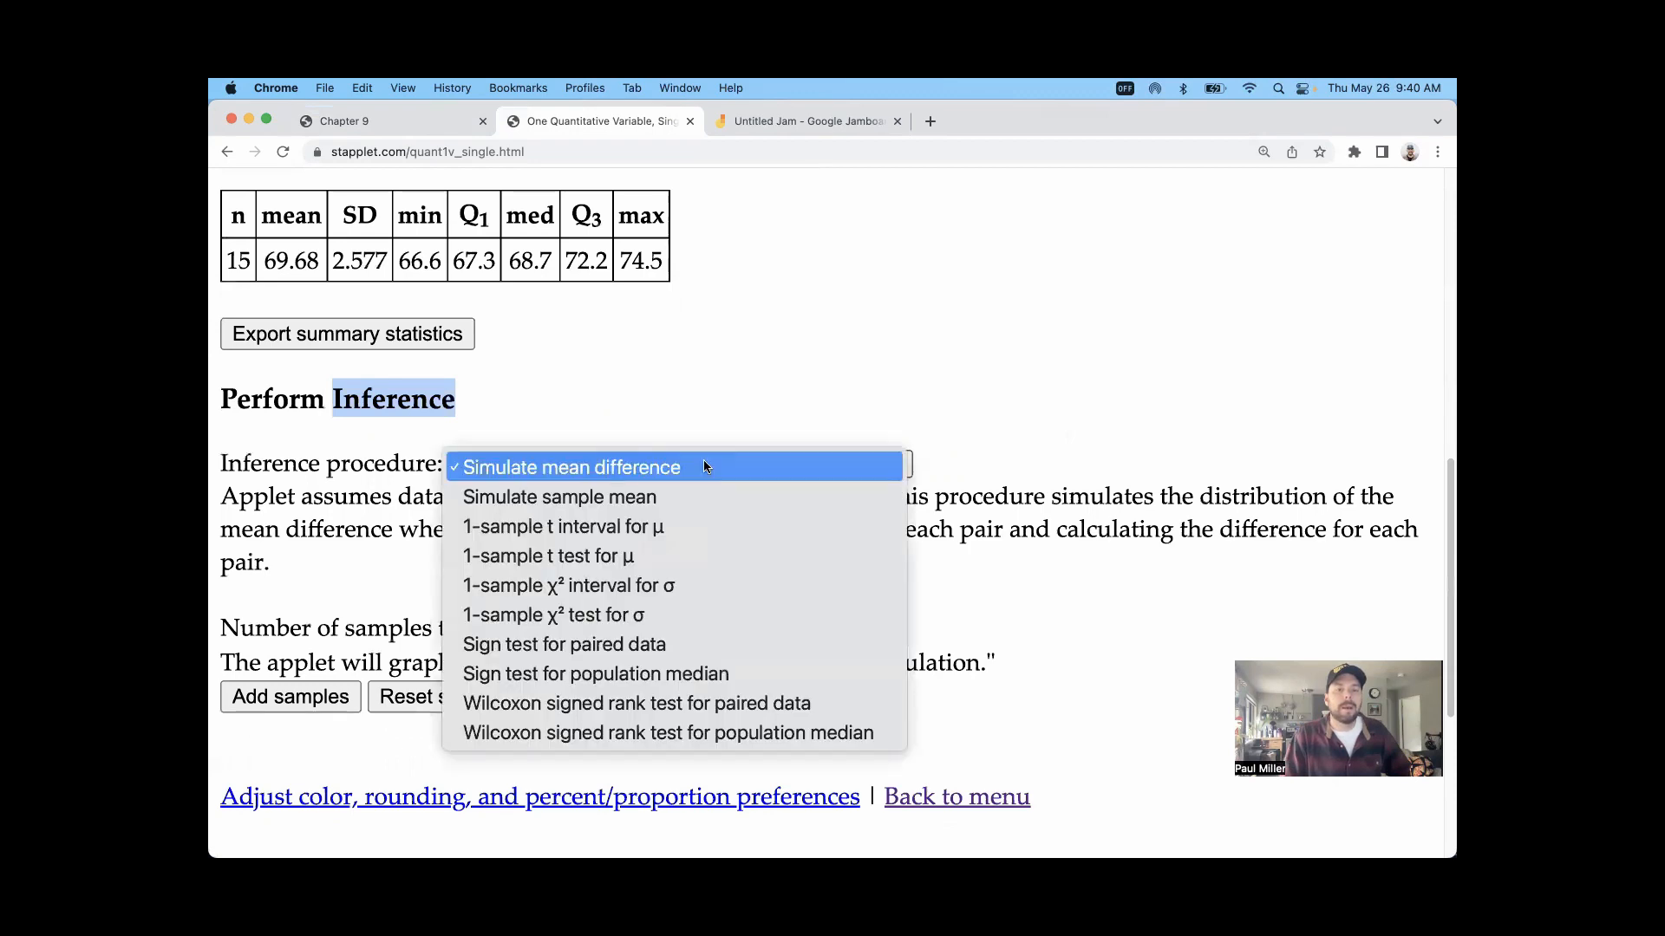
left_click(716, 415)
Step: Review the raw data input and summary statistics, highlighting the sample mean and standard deviation
scroll(714, 408, "up", 20)
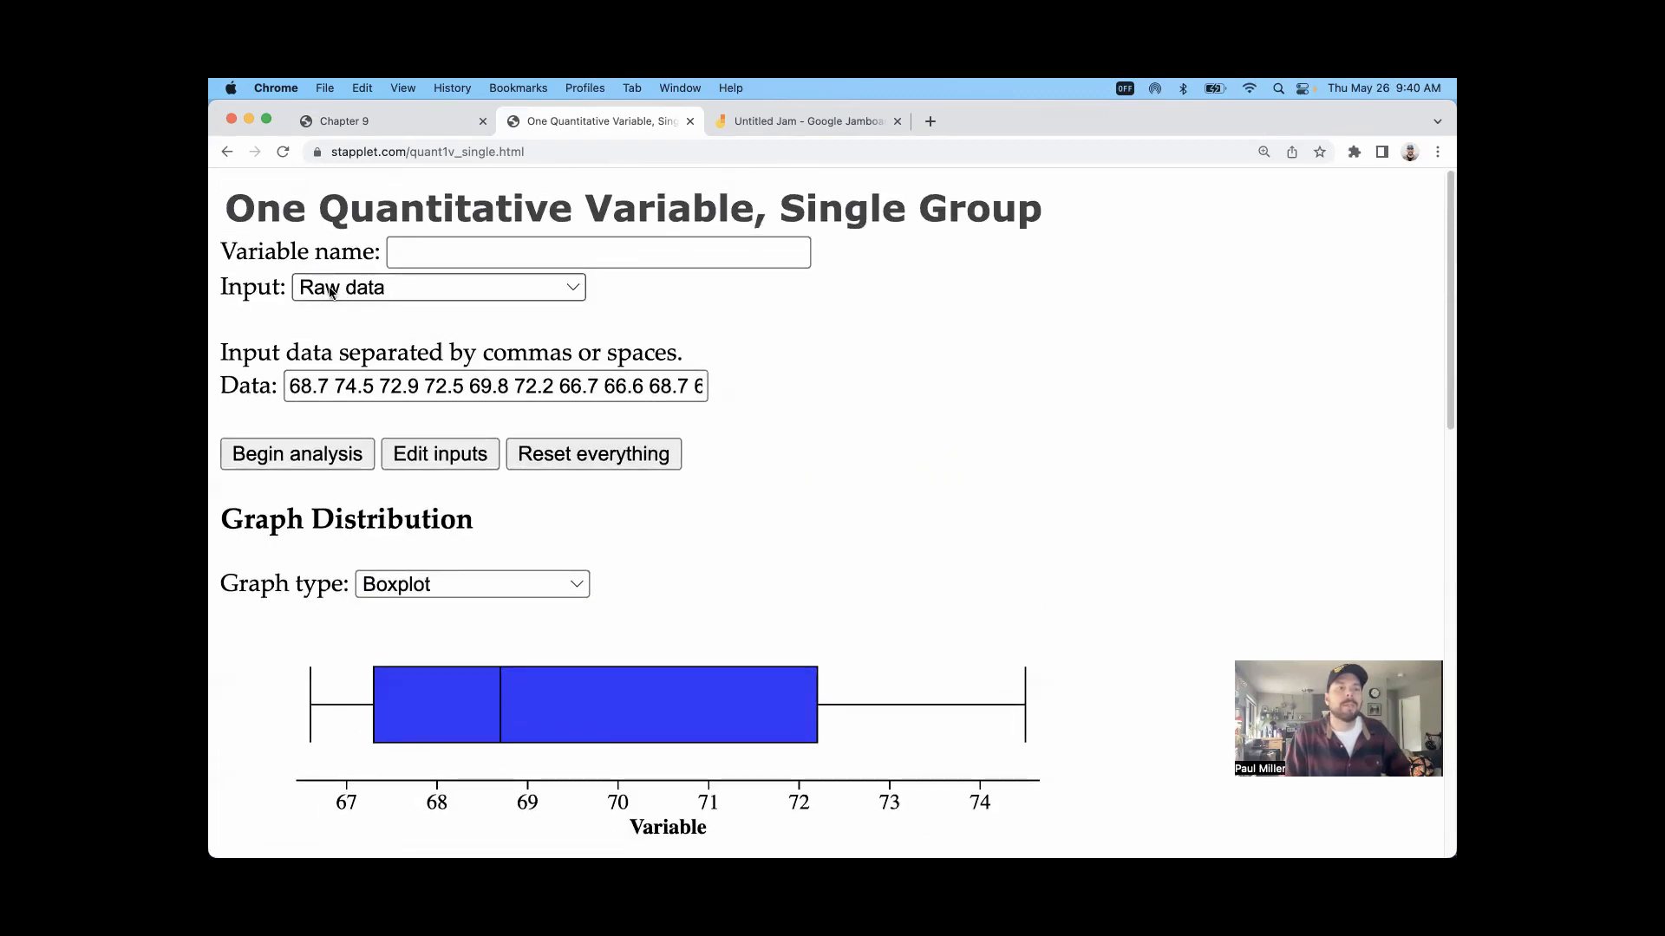
scroll(622, 335, "down", 7)
scroll(620, 337, "down", 4)
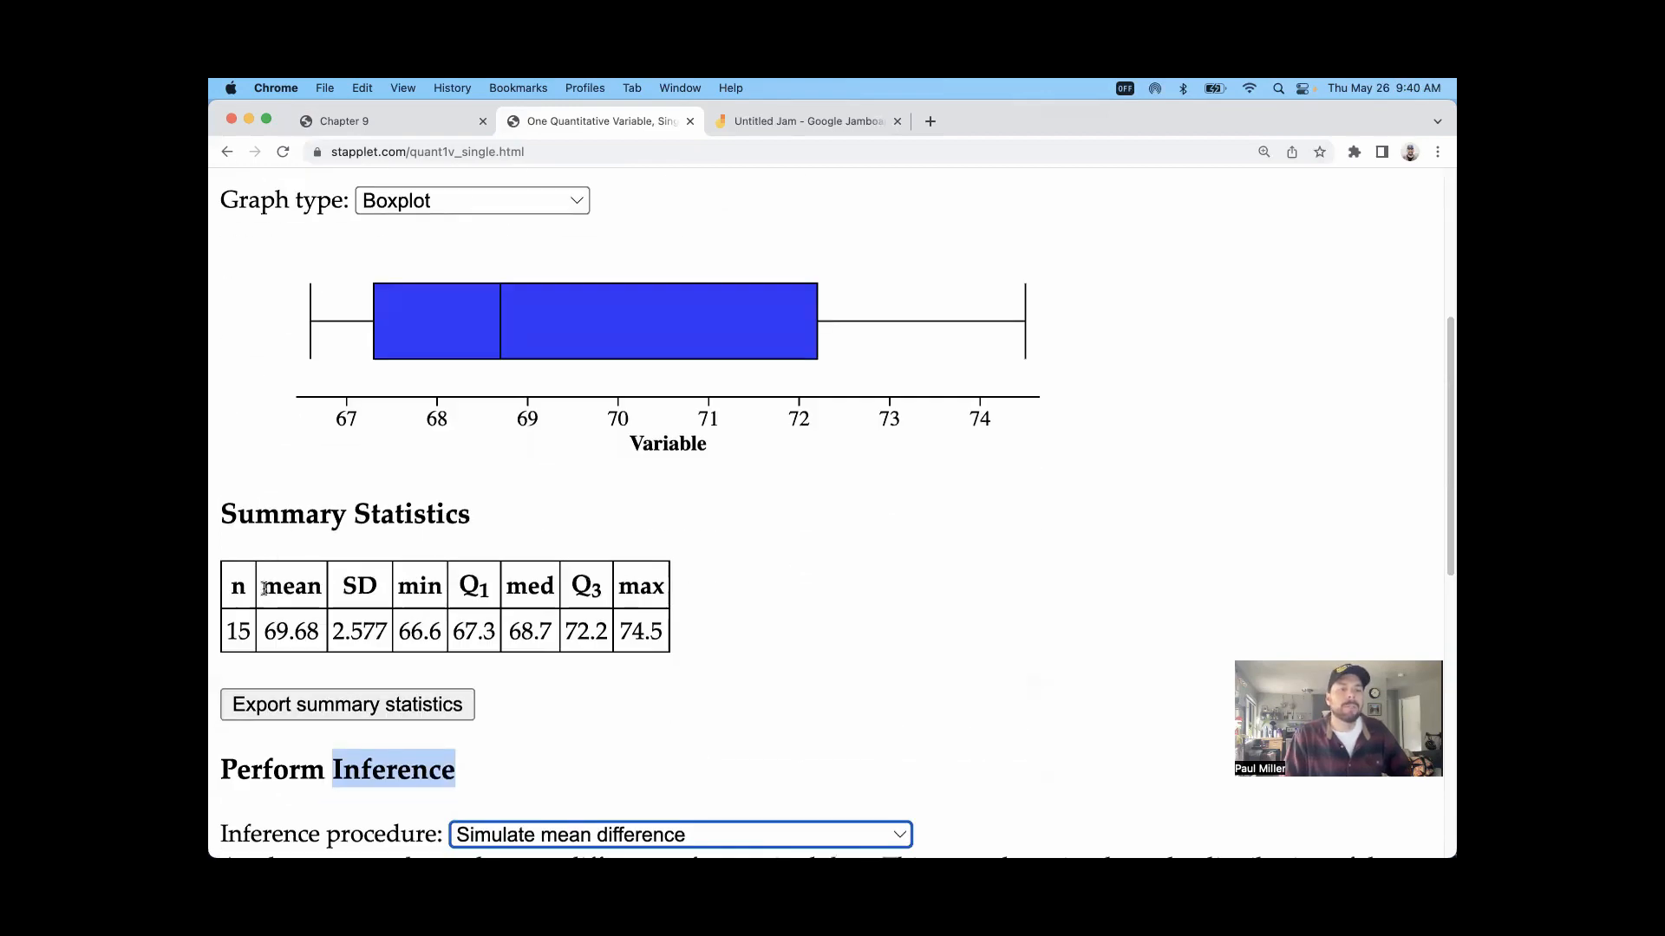
left_click_drag(263, 589, 387, 631)
Step: Perform a 1-sample t test for μ with the alternative hypothesis μ ≠ and a hypothesized mean of 69
scroll(573, 613, "down", 5)
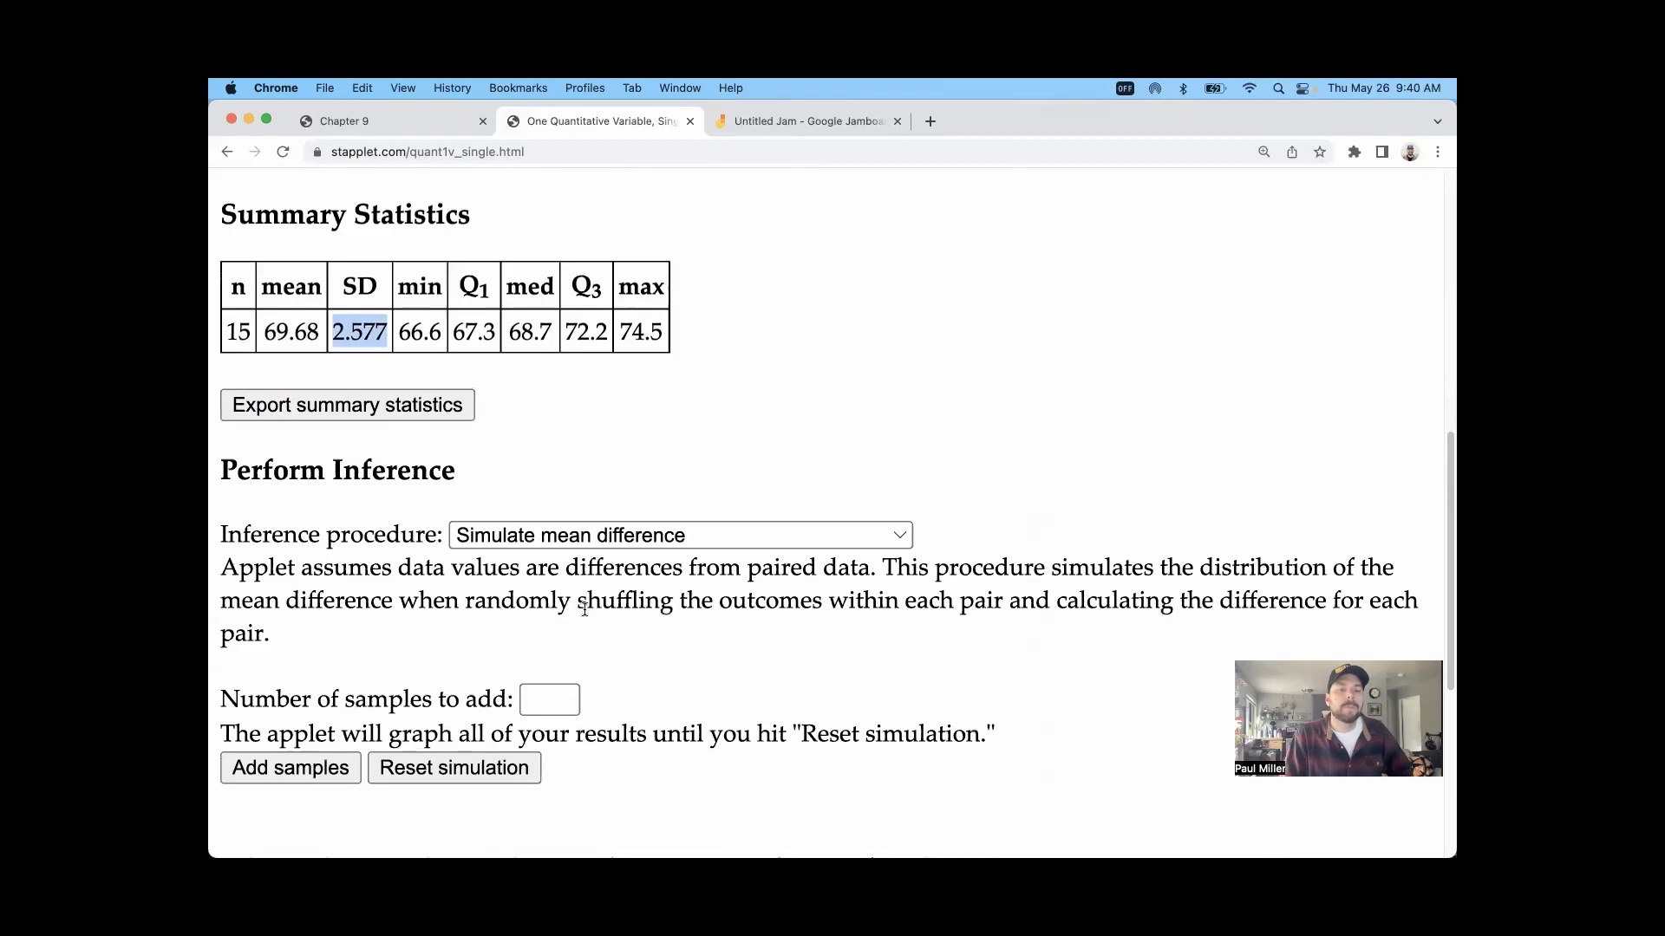
left_click(595, 535)
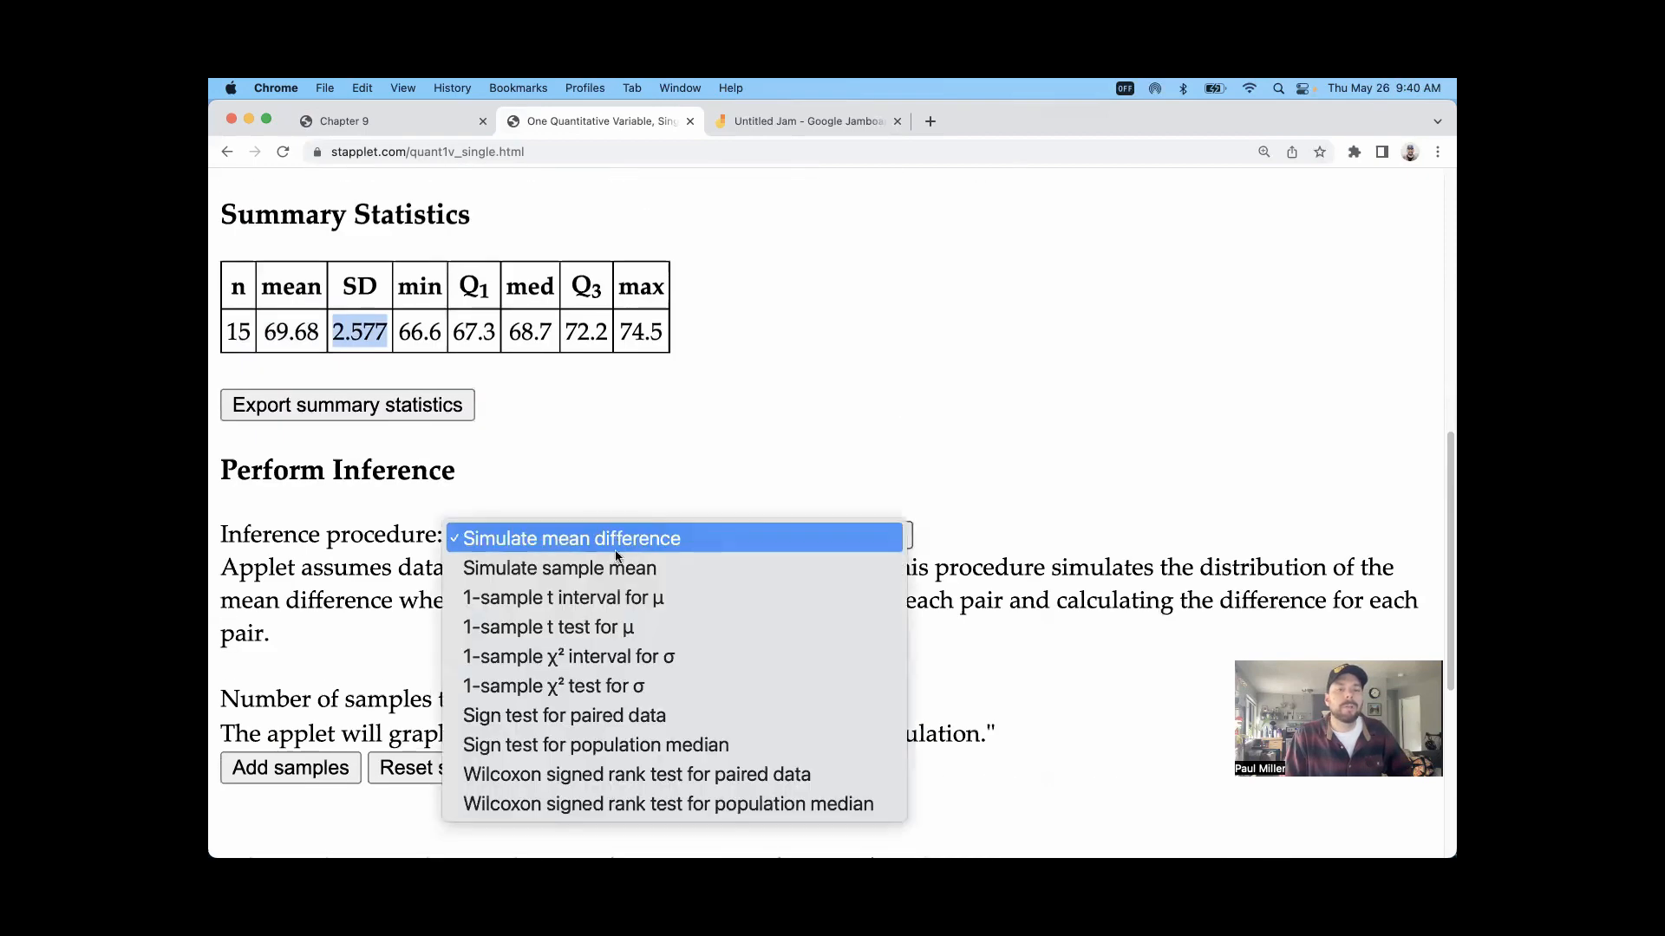
left_click(613, 628)
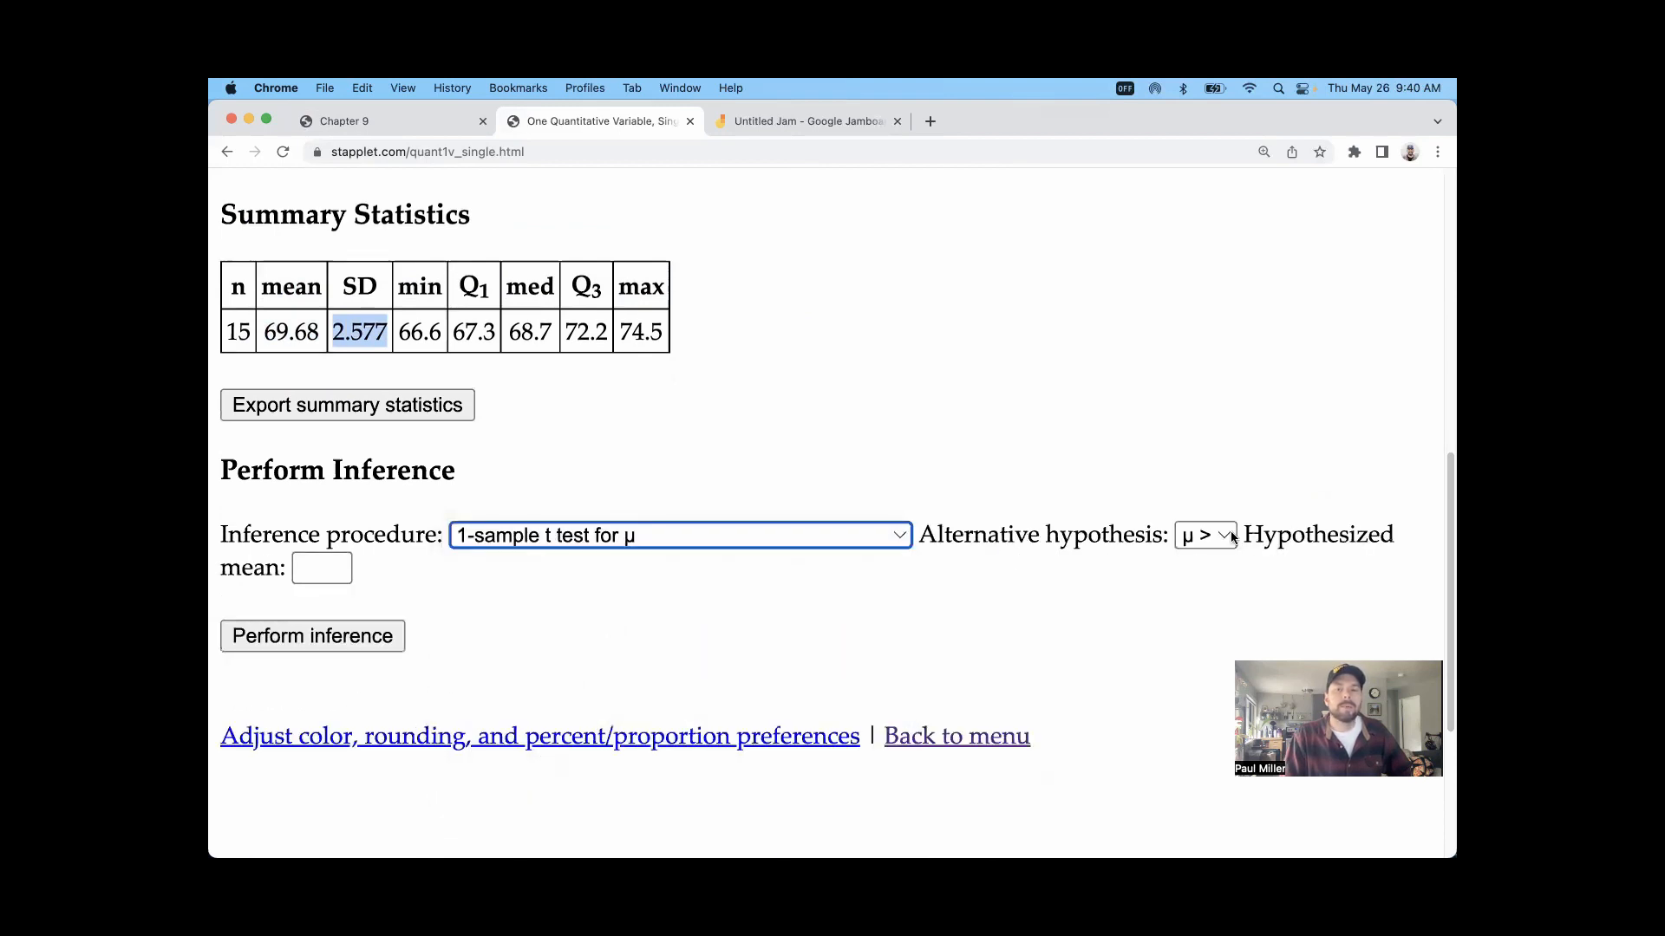
left_click(1205, 535)
left_click(1217, 596)
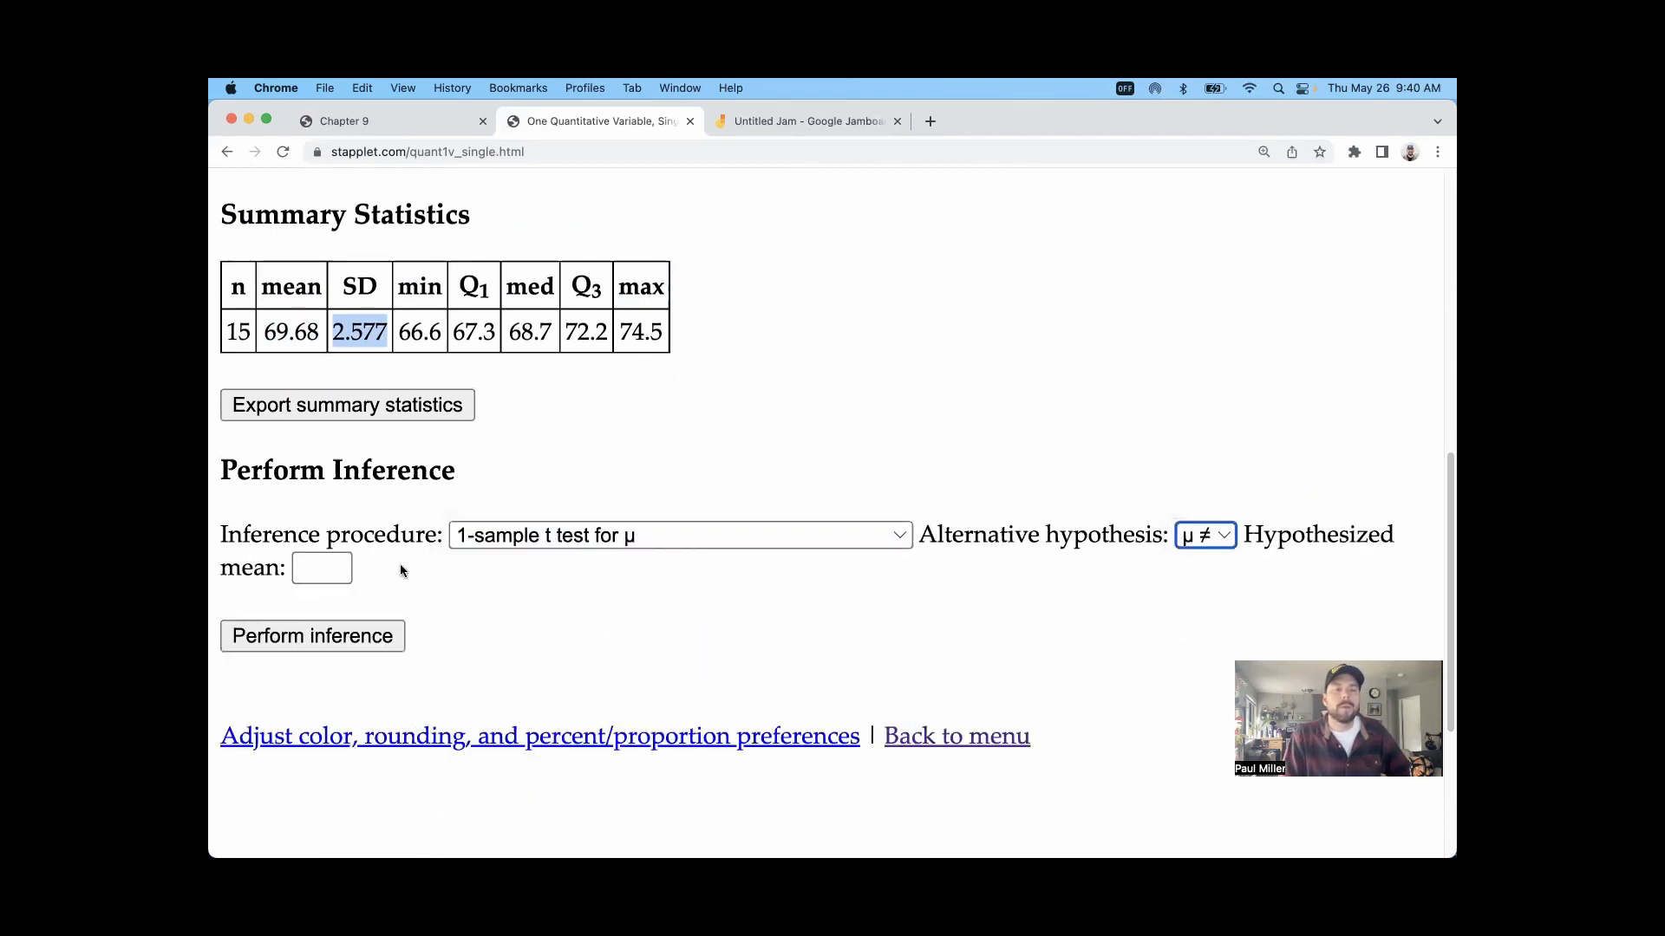
left_click(319, 568)
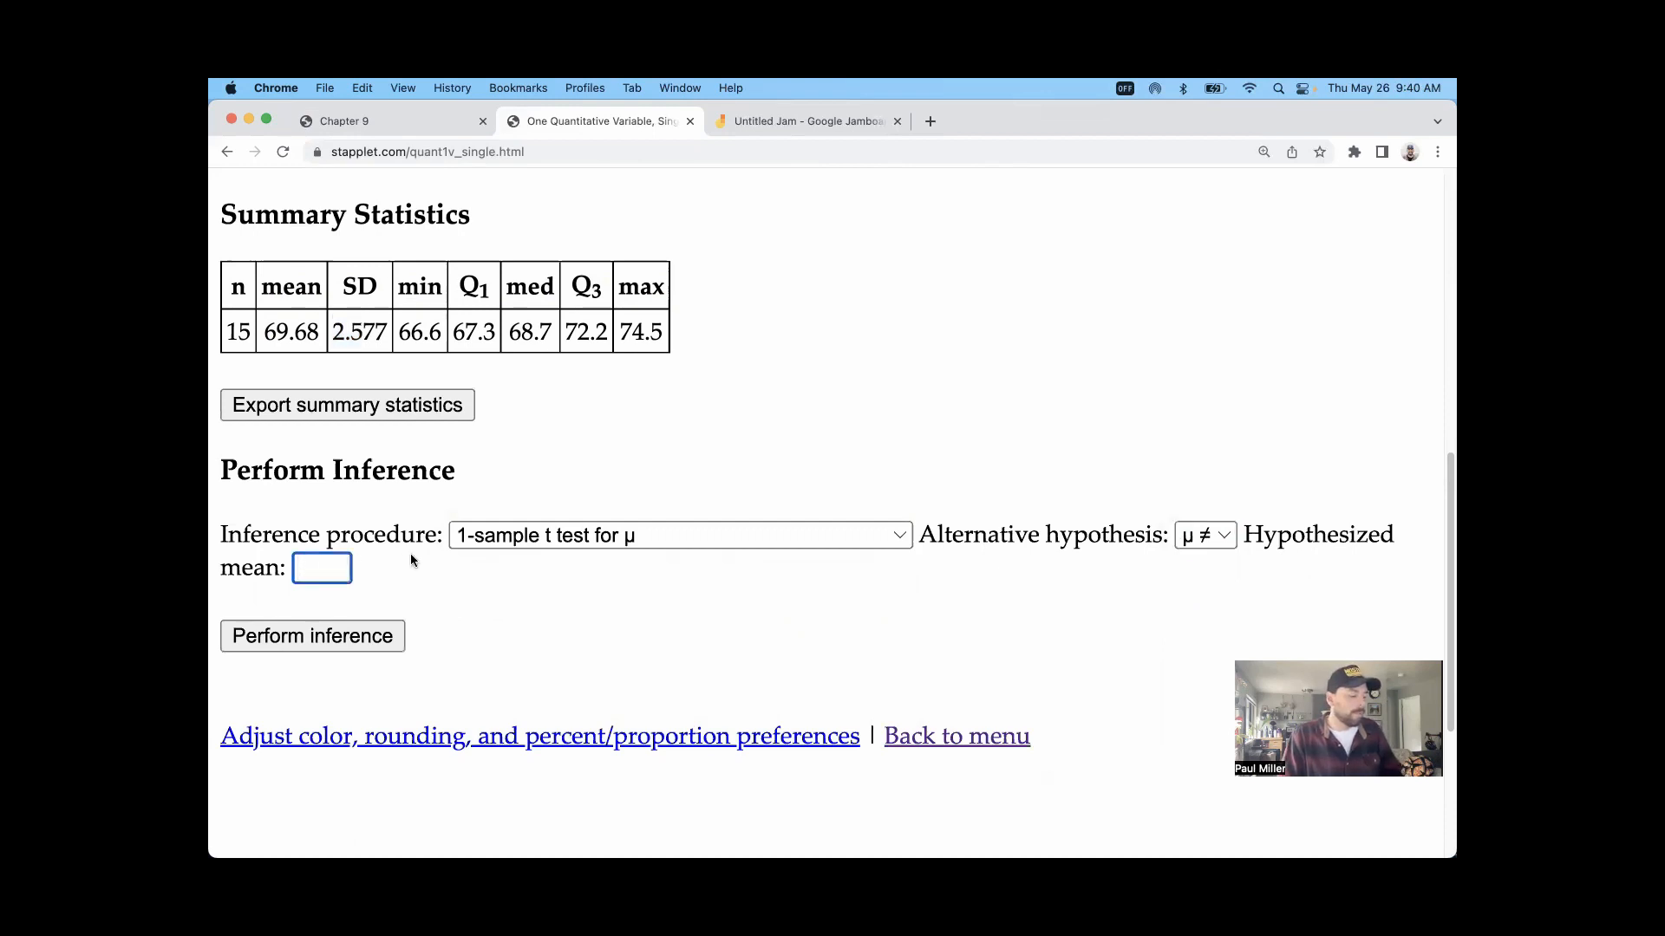
type("69")
left_click(342, 639)
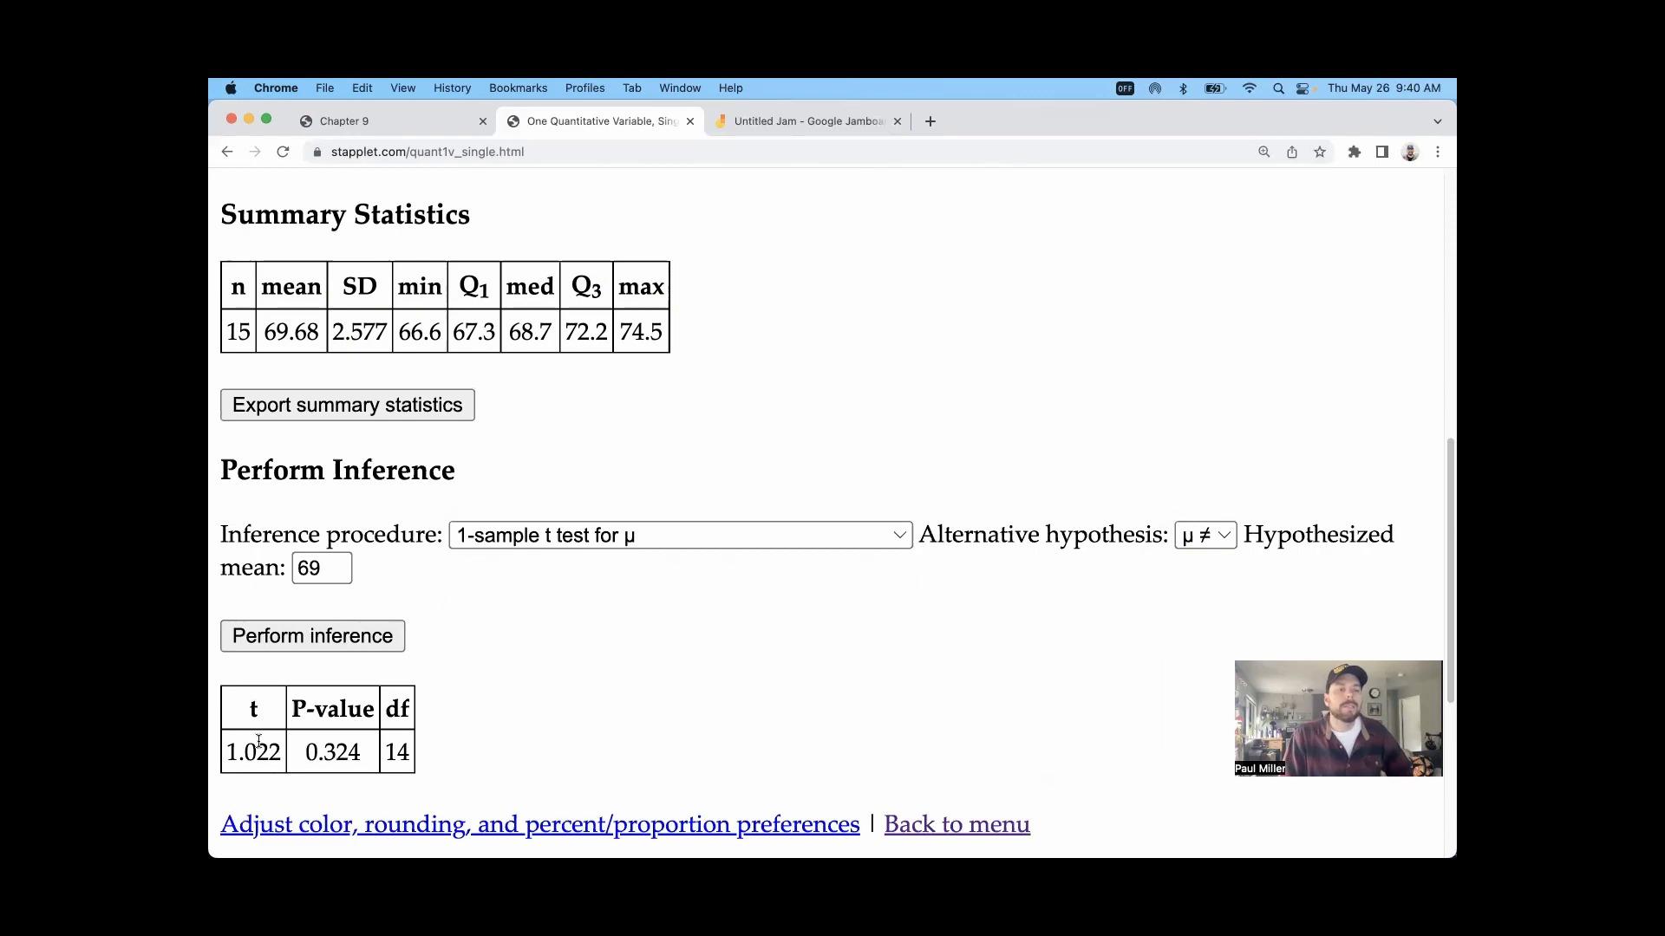
Step: Read the t test results, highlighting the t statistic and the P-value in the output table
left_click_drag(275, 750, 229, 754)
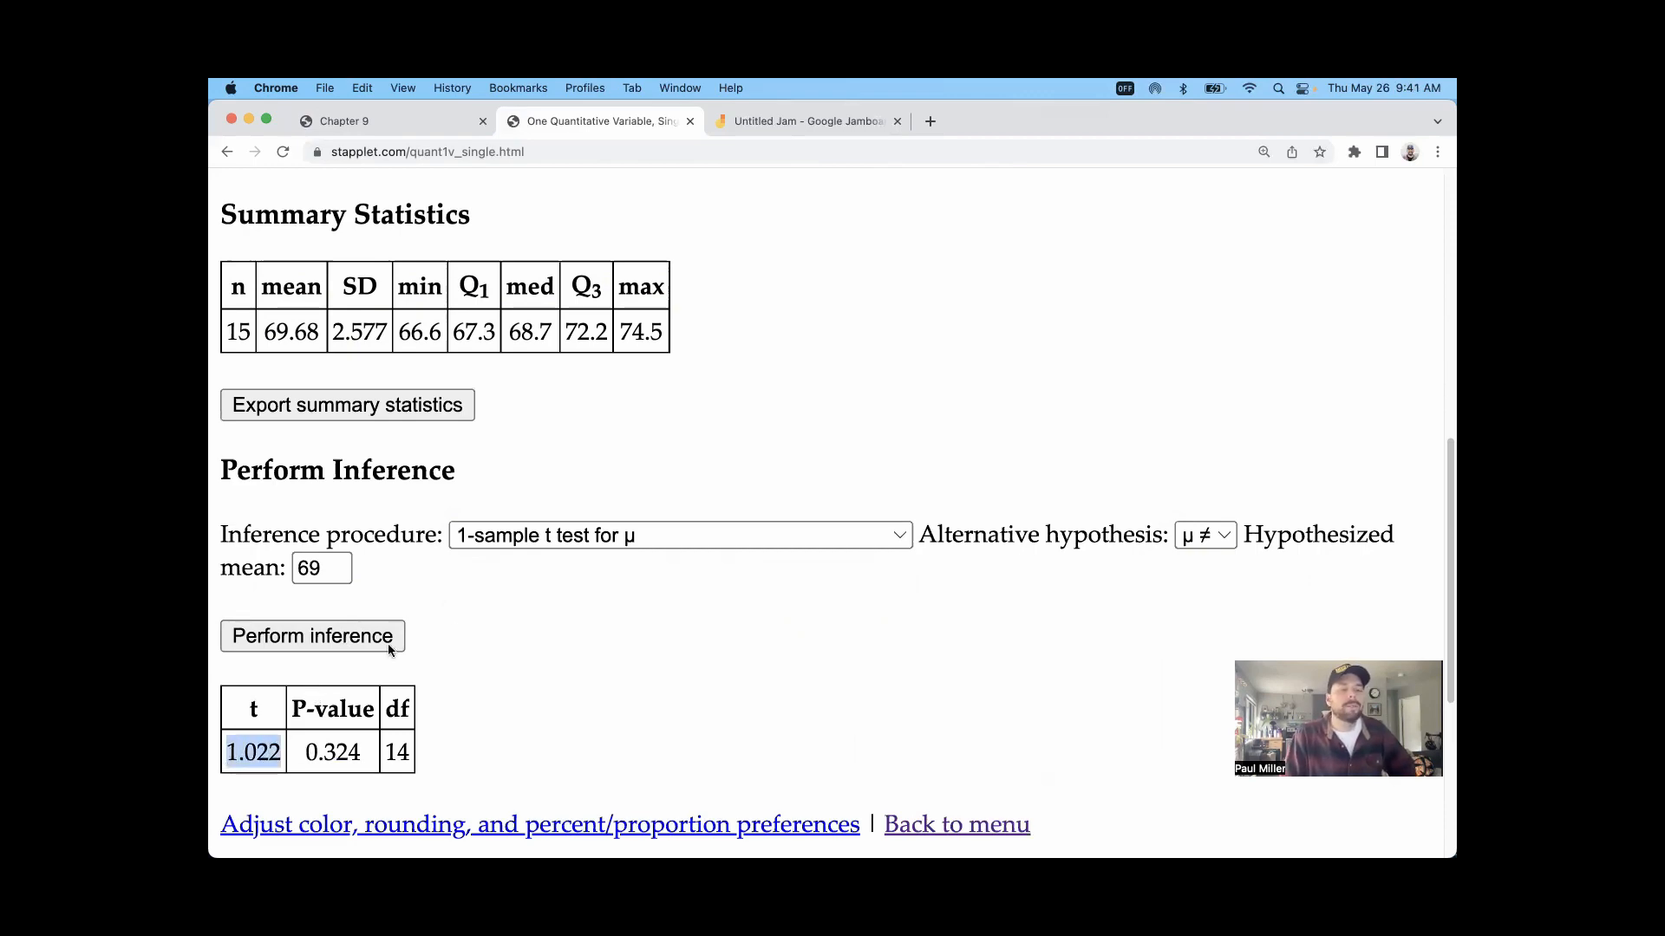
scroll(513, 618, "down", 5)
scroll(513, 607, "up", 3)
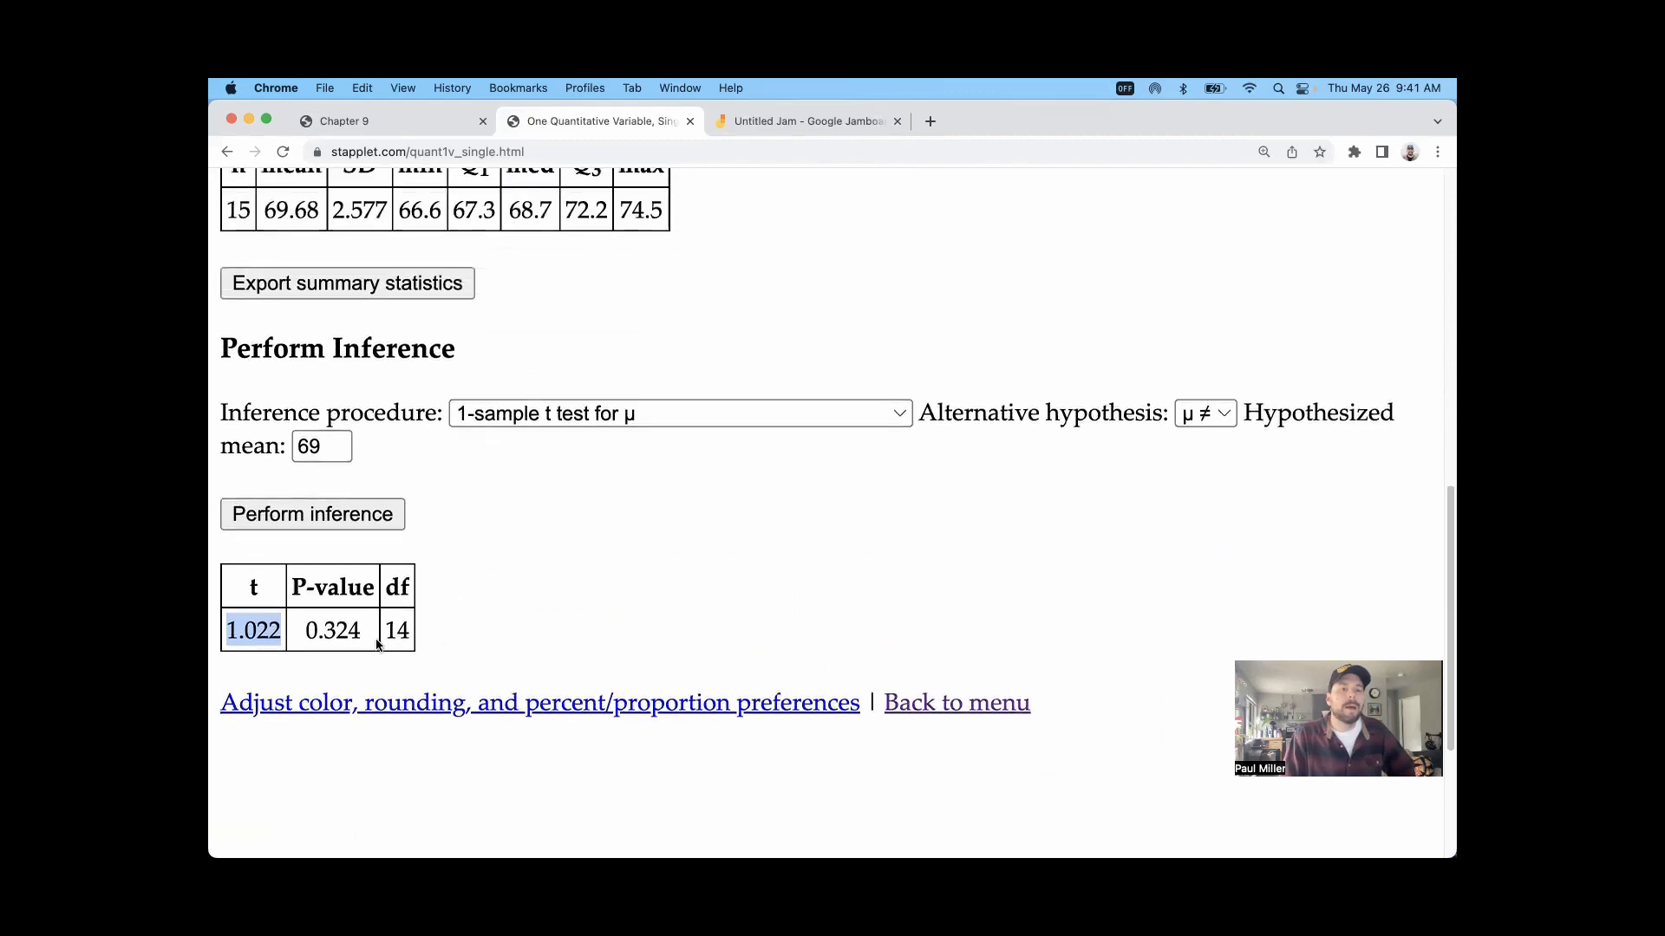
left_click_drag(362, 634, 316, 640)
double_click(308, 648)
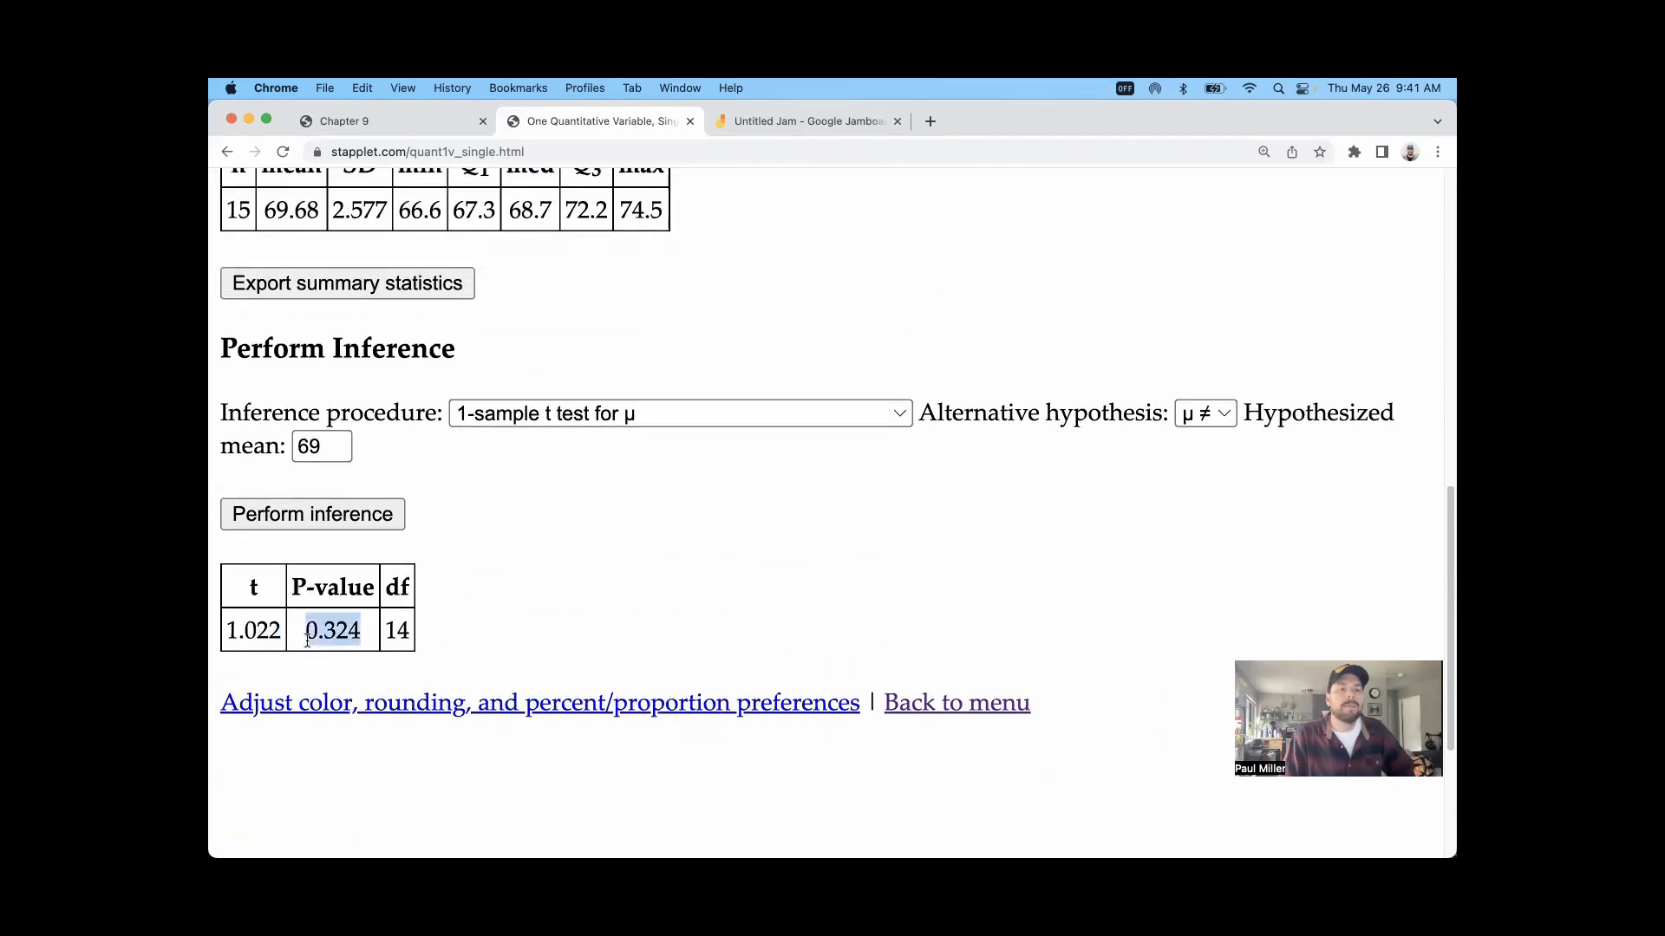
Step: Return to the Chapter 9 notes and examine Example 2's two-tailed critical values, highlighting the subscript and the critical value
left_click(382, 124)
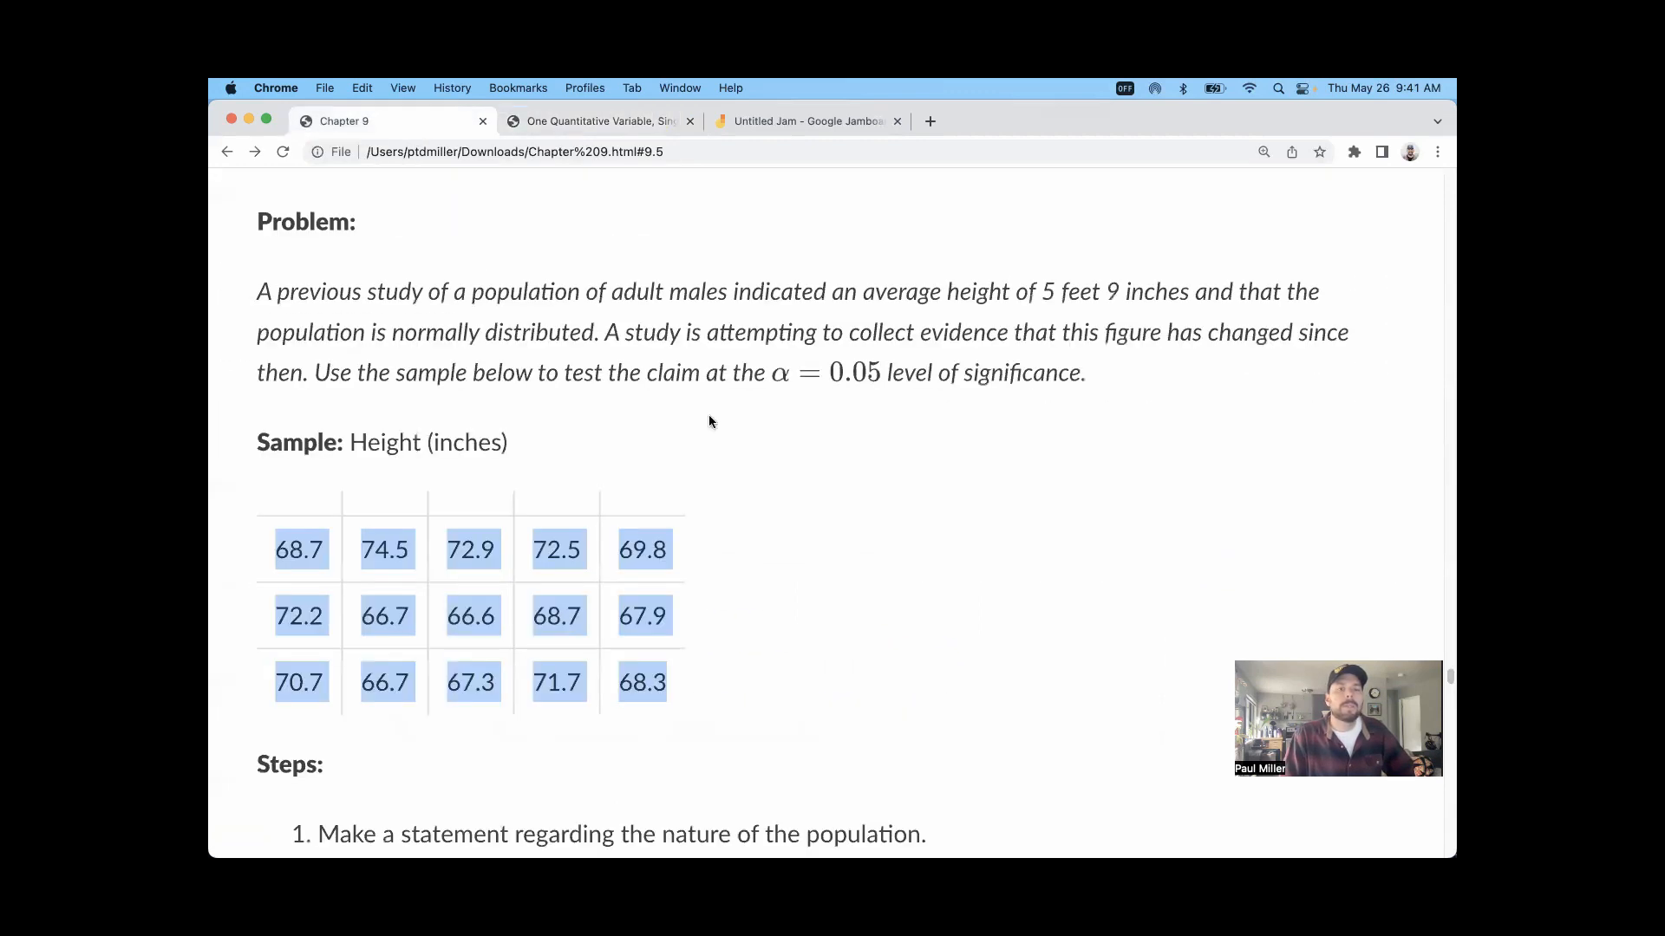
scroll(736, 496, "down", 15)
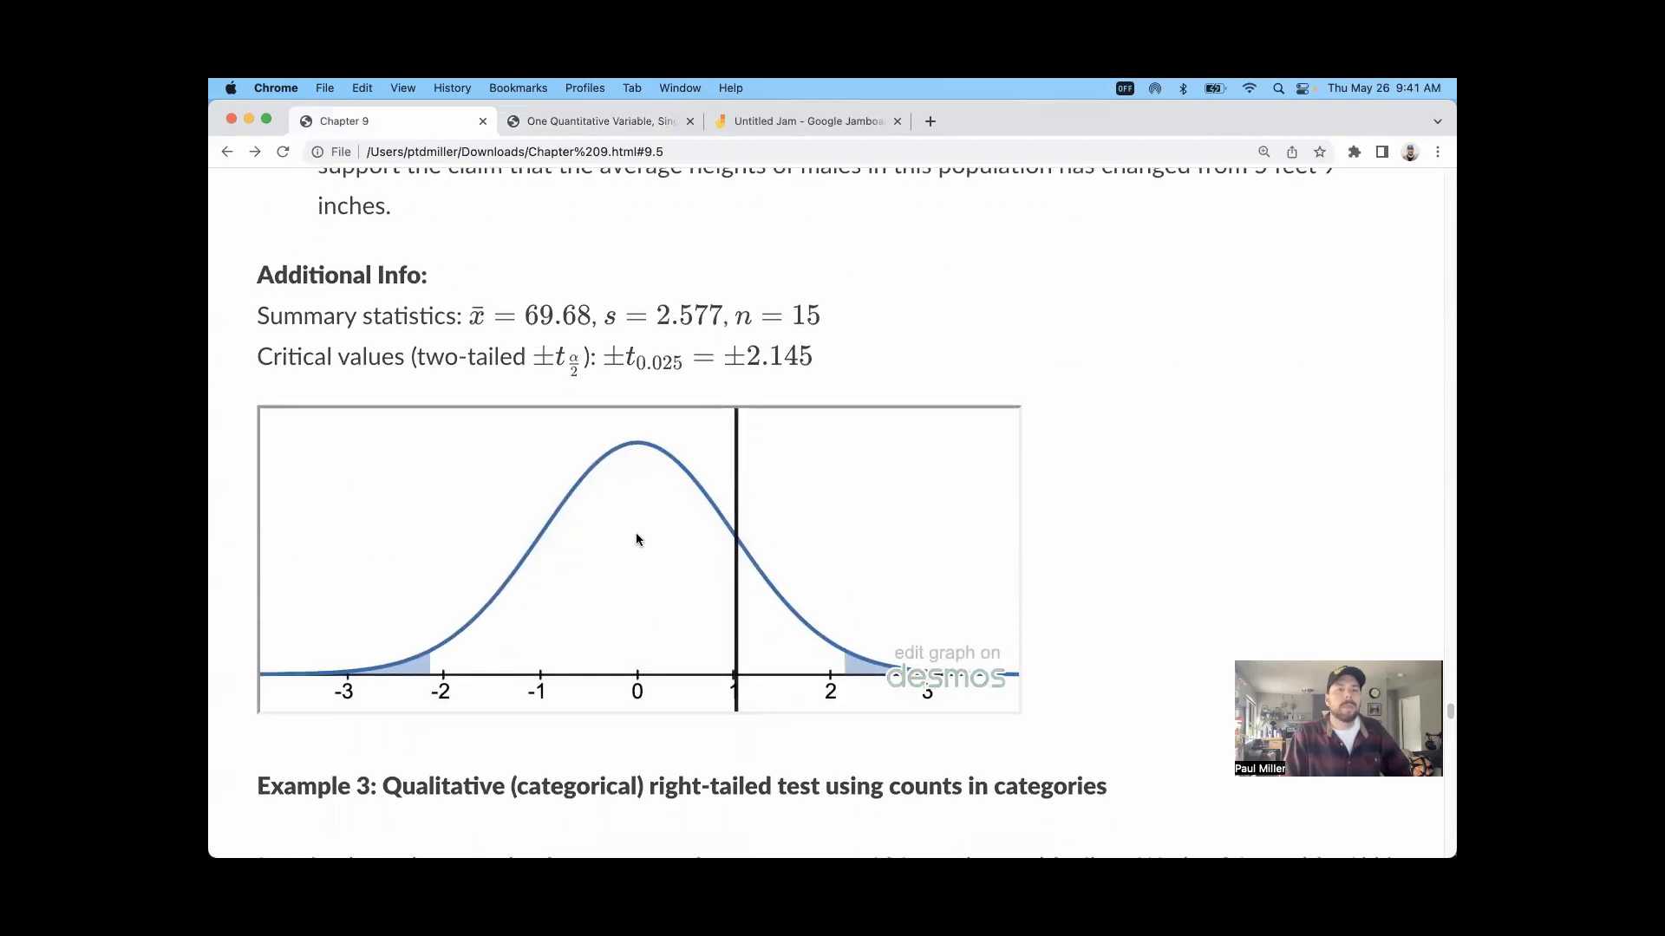
scroll(637, 539, "up", 8)
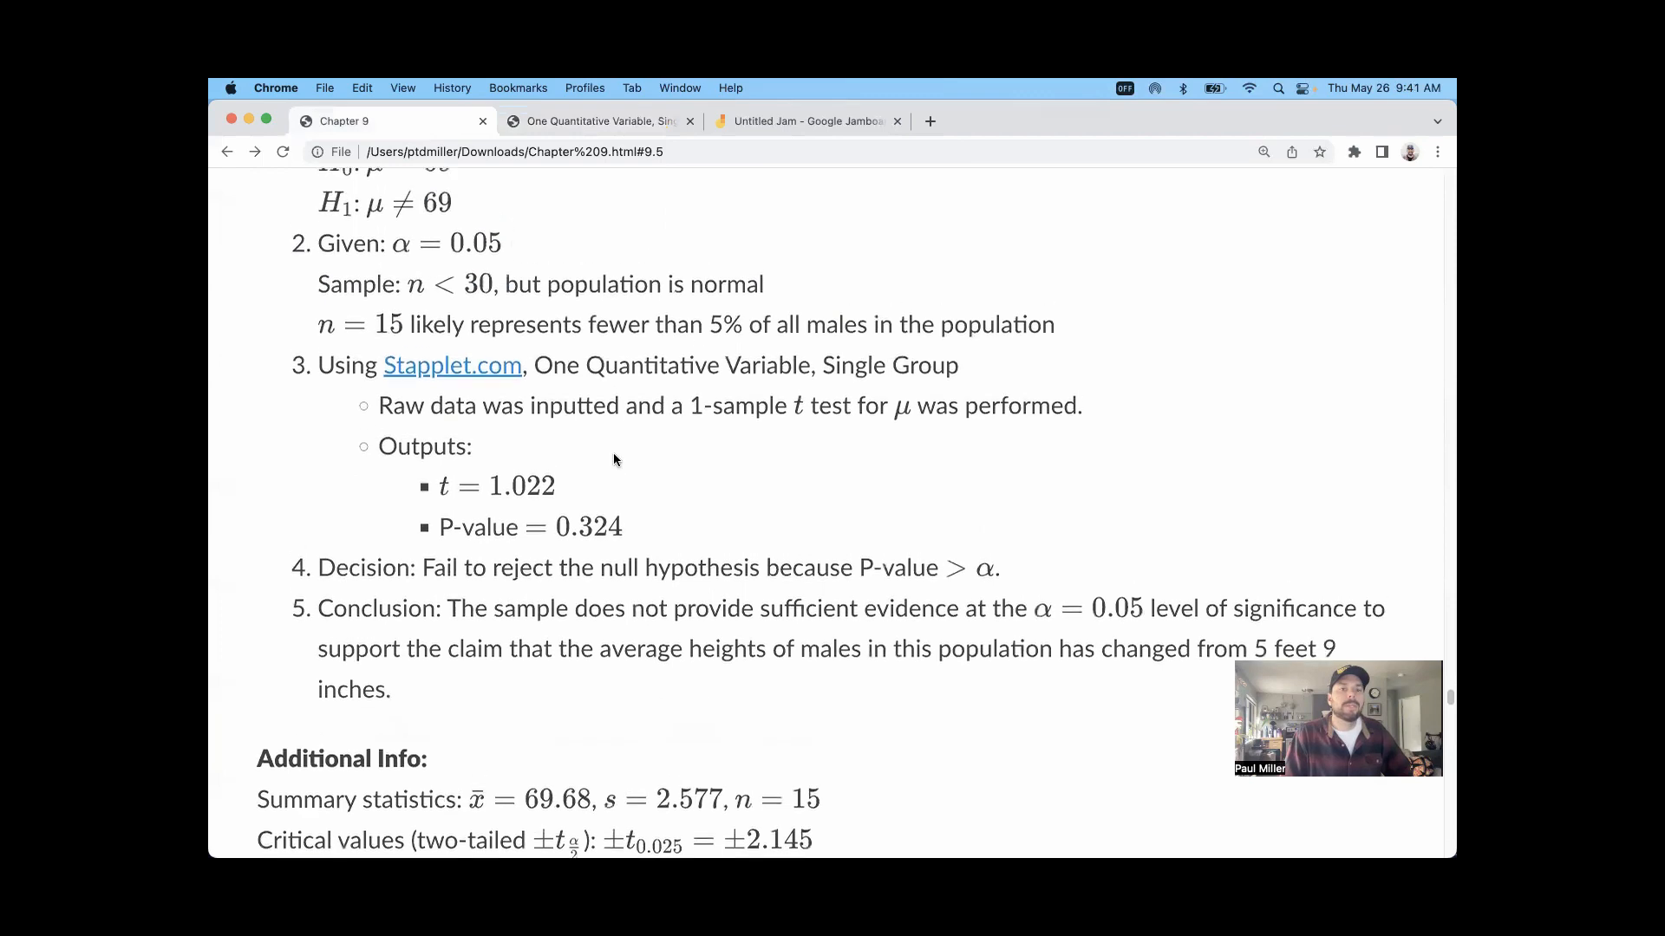
left_click_drag(501, 407, 451, 416)
scroll(529, 455, "down", 7)
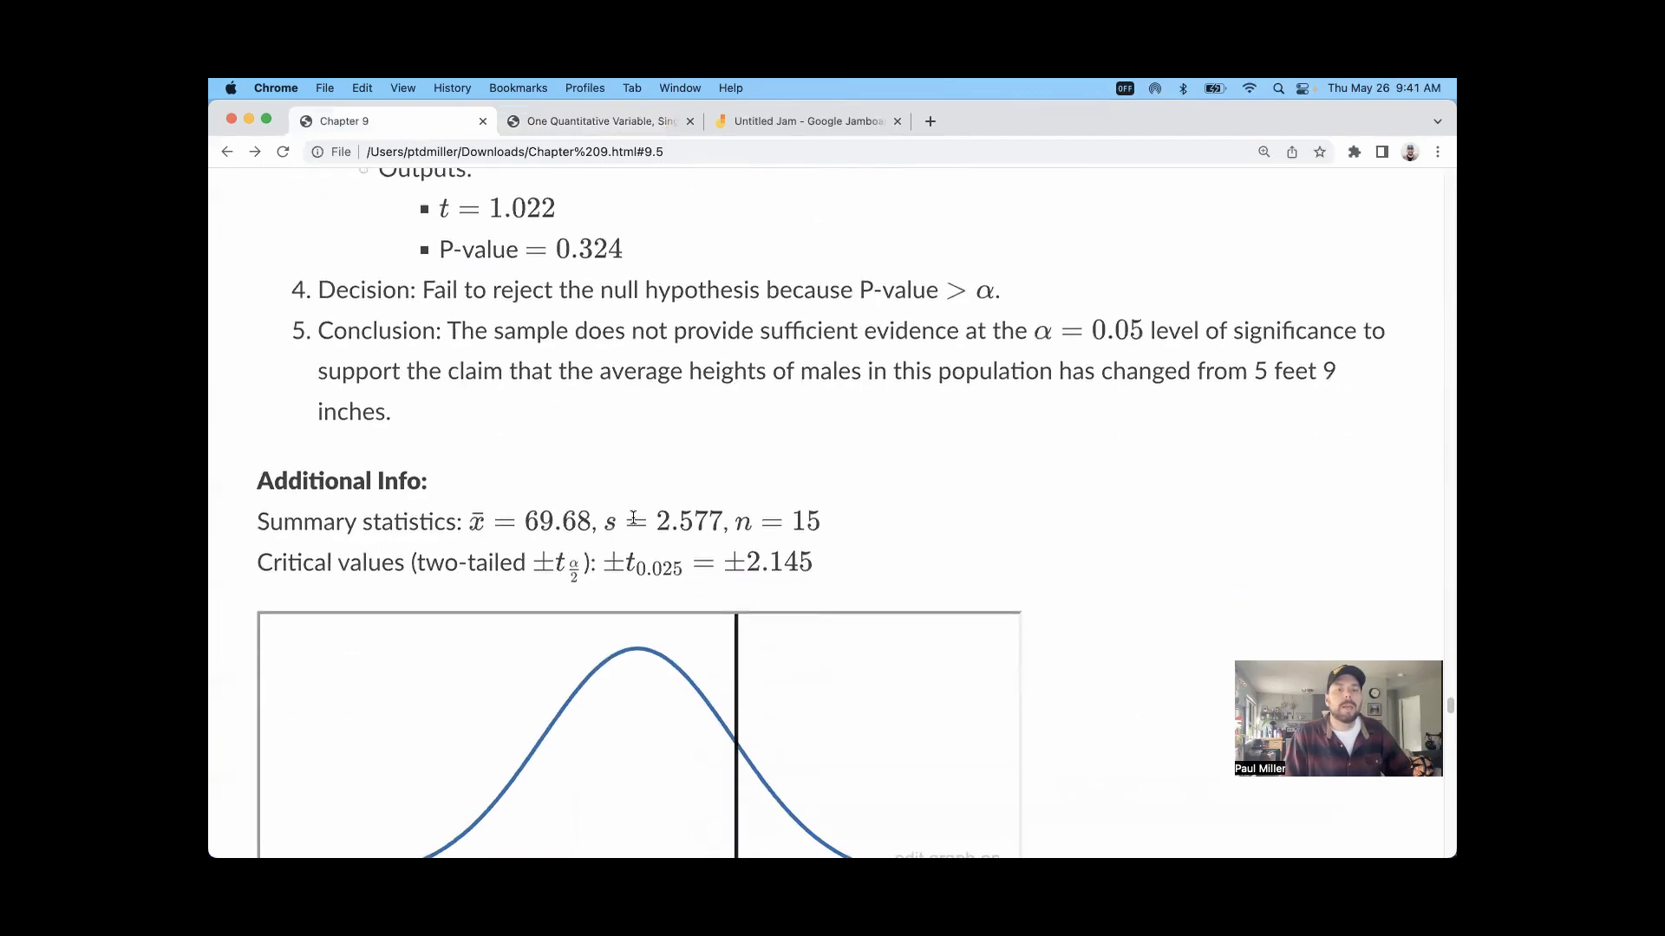
scroll(633, 519, "down", 1)
left_click_drag(672, 549, 649, 550)
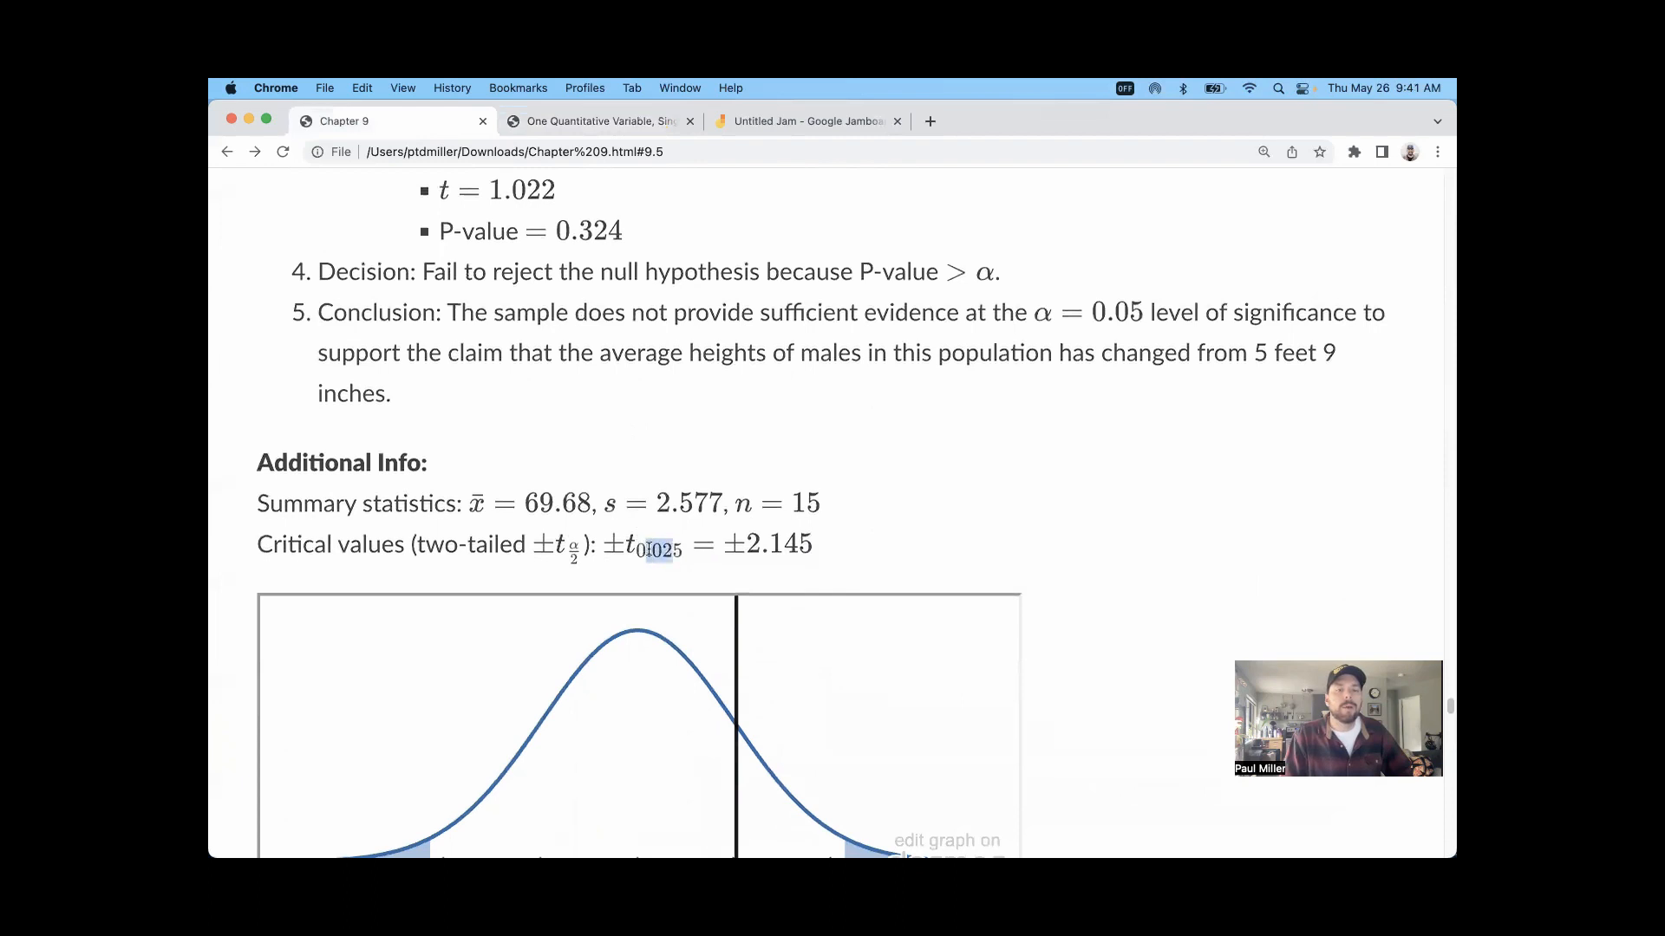
scroll(704, 546, "down", 3)
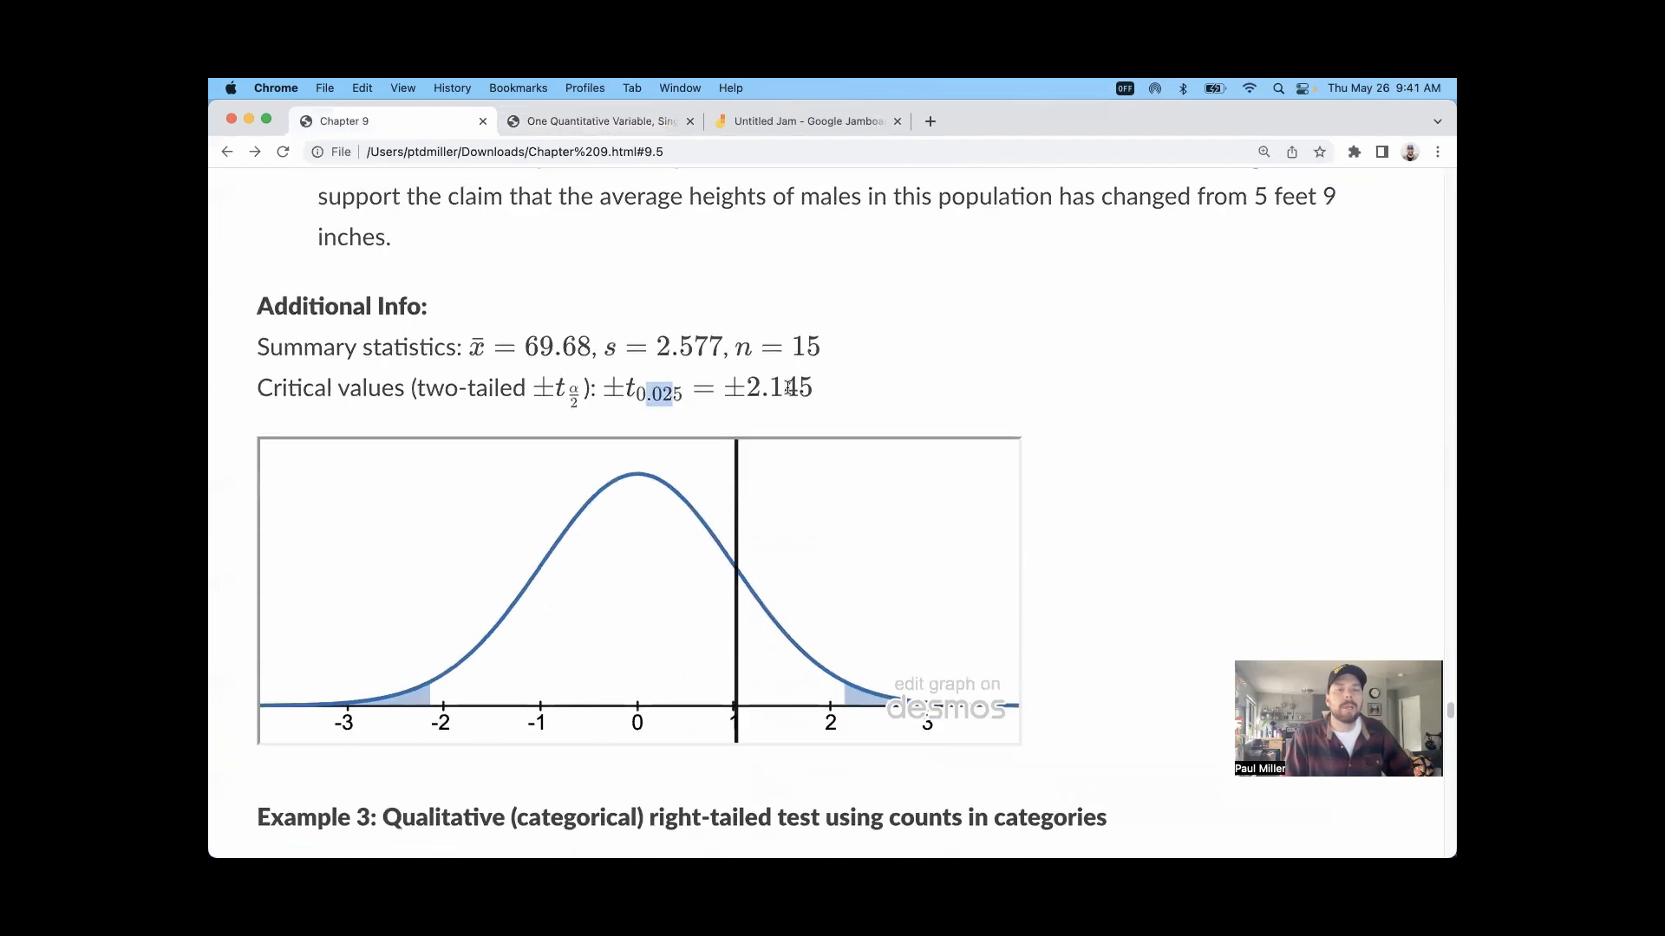
left_click_drag(822, 391, 745, 389)
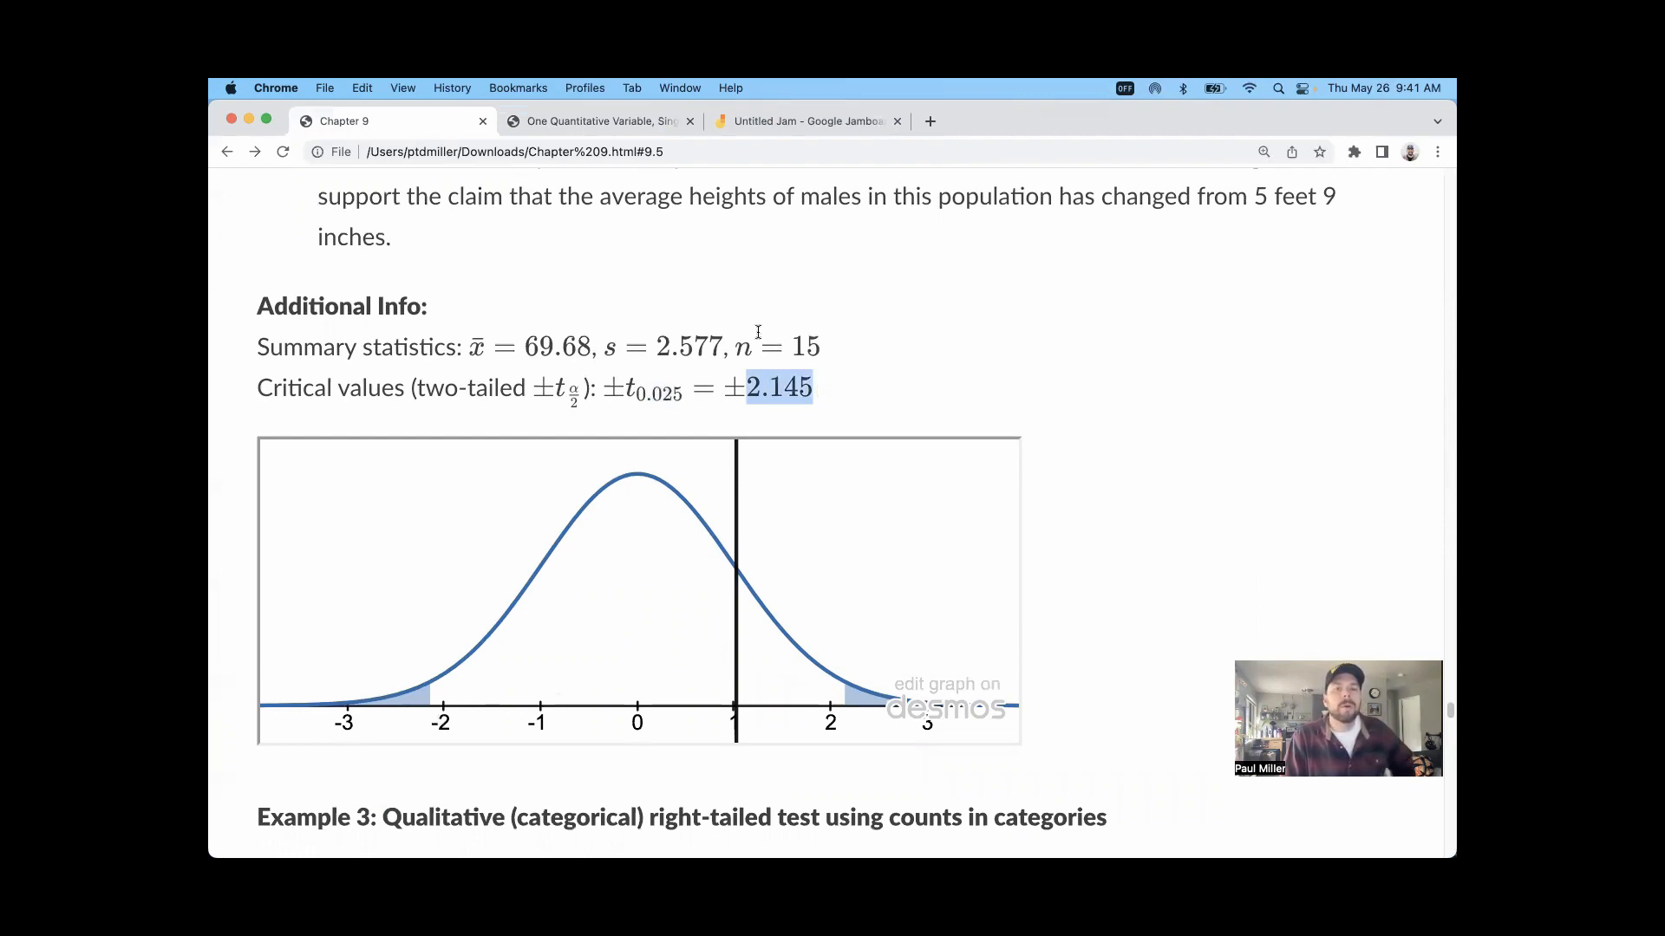
Step: Highlight the t statistic in Example 2's outputs and compare it with the shaded critical regions on the curve
scroll(744, 390, "up", 5)
left_click_drag(555, 485, 488, 507)
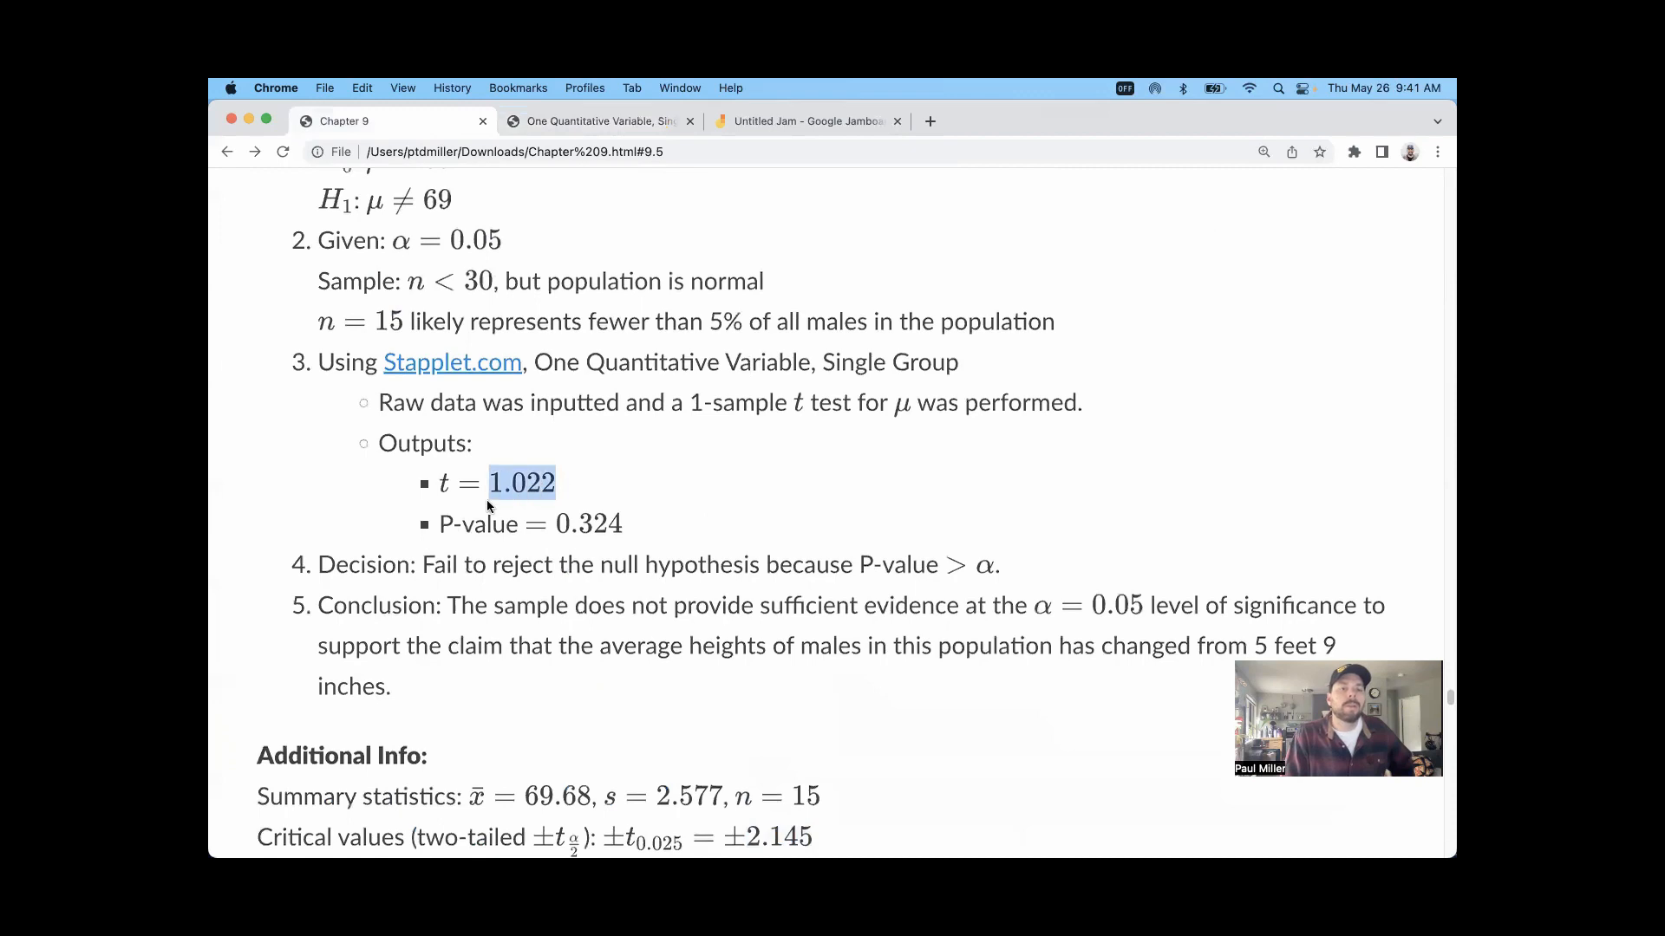
scroll(902, 479, "down", 7)
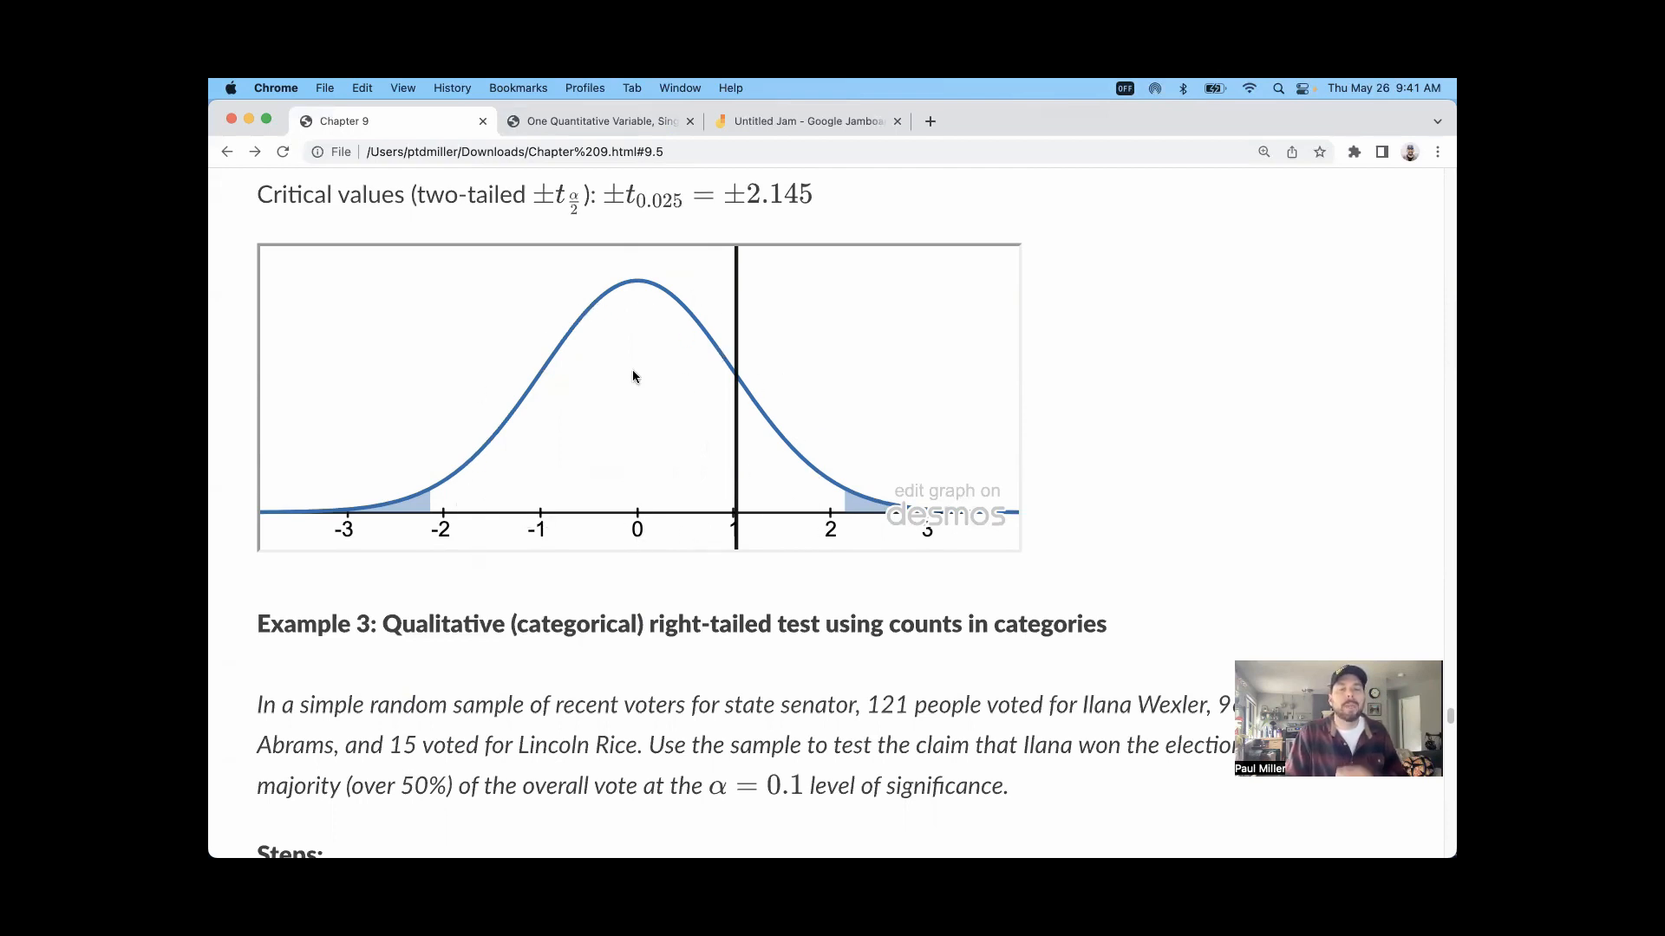
Step: Compare Example 2's P-value with the significance level, highlighting the given α value of 0.05
scroll(616, 446, "up", 2)
scroll(621, 446, "up", 5)
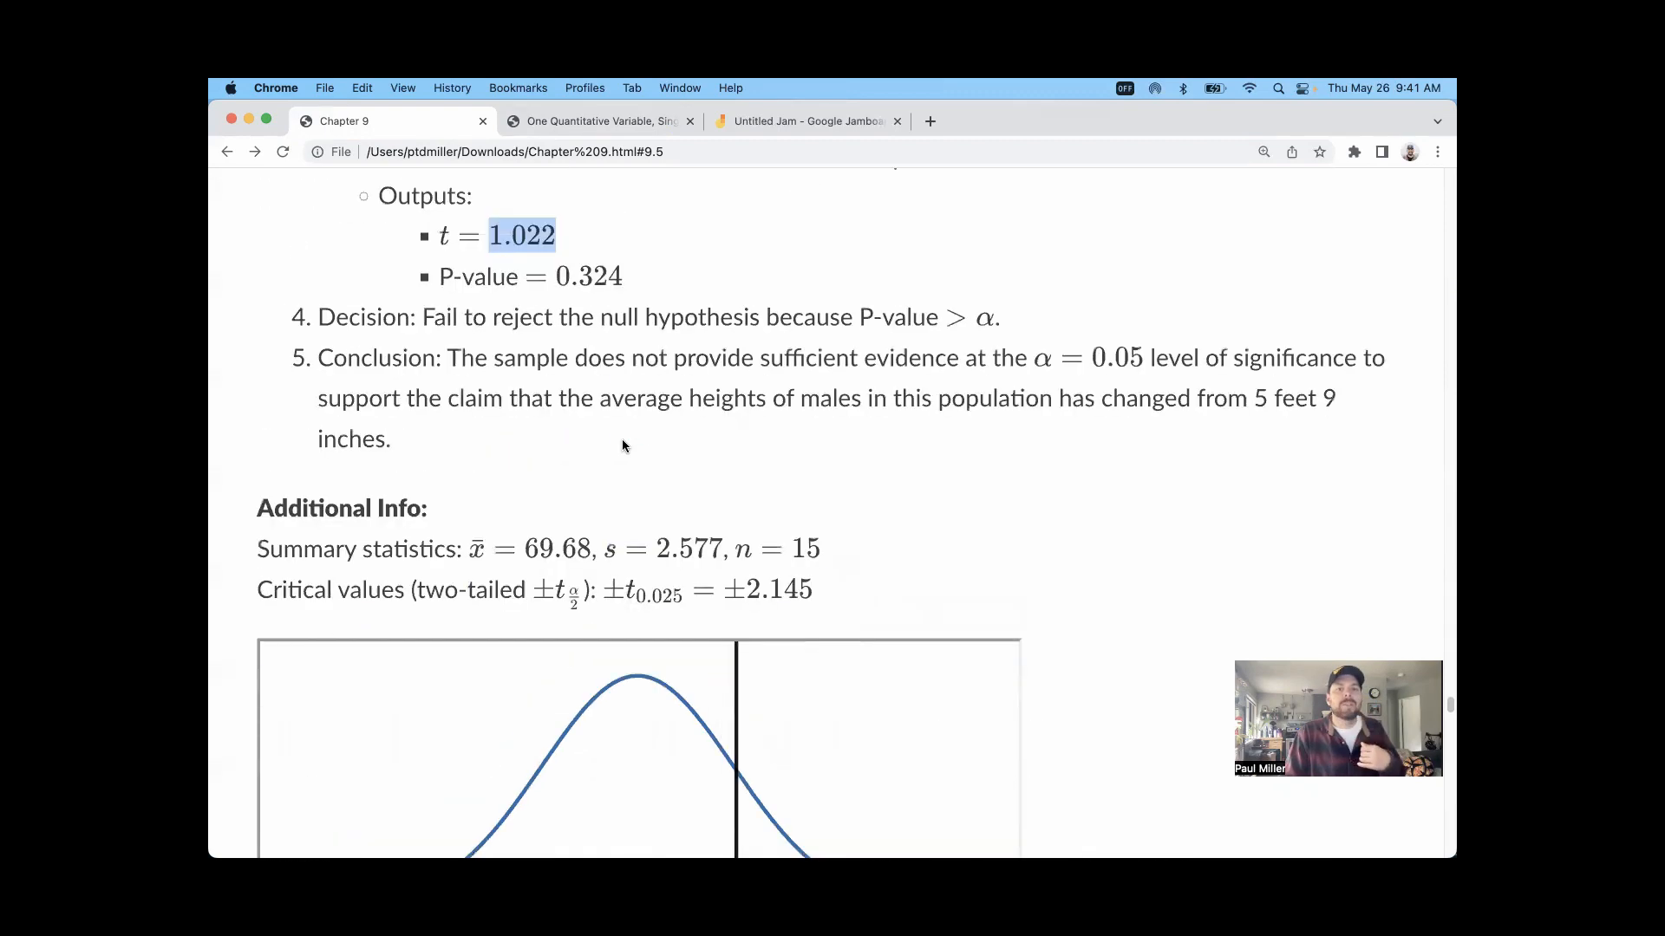
scroll(622, 433, "up", 2)
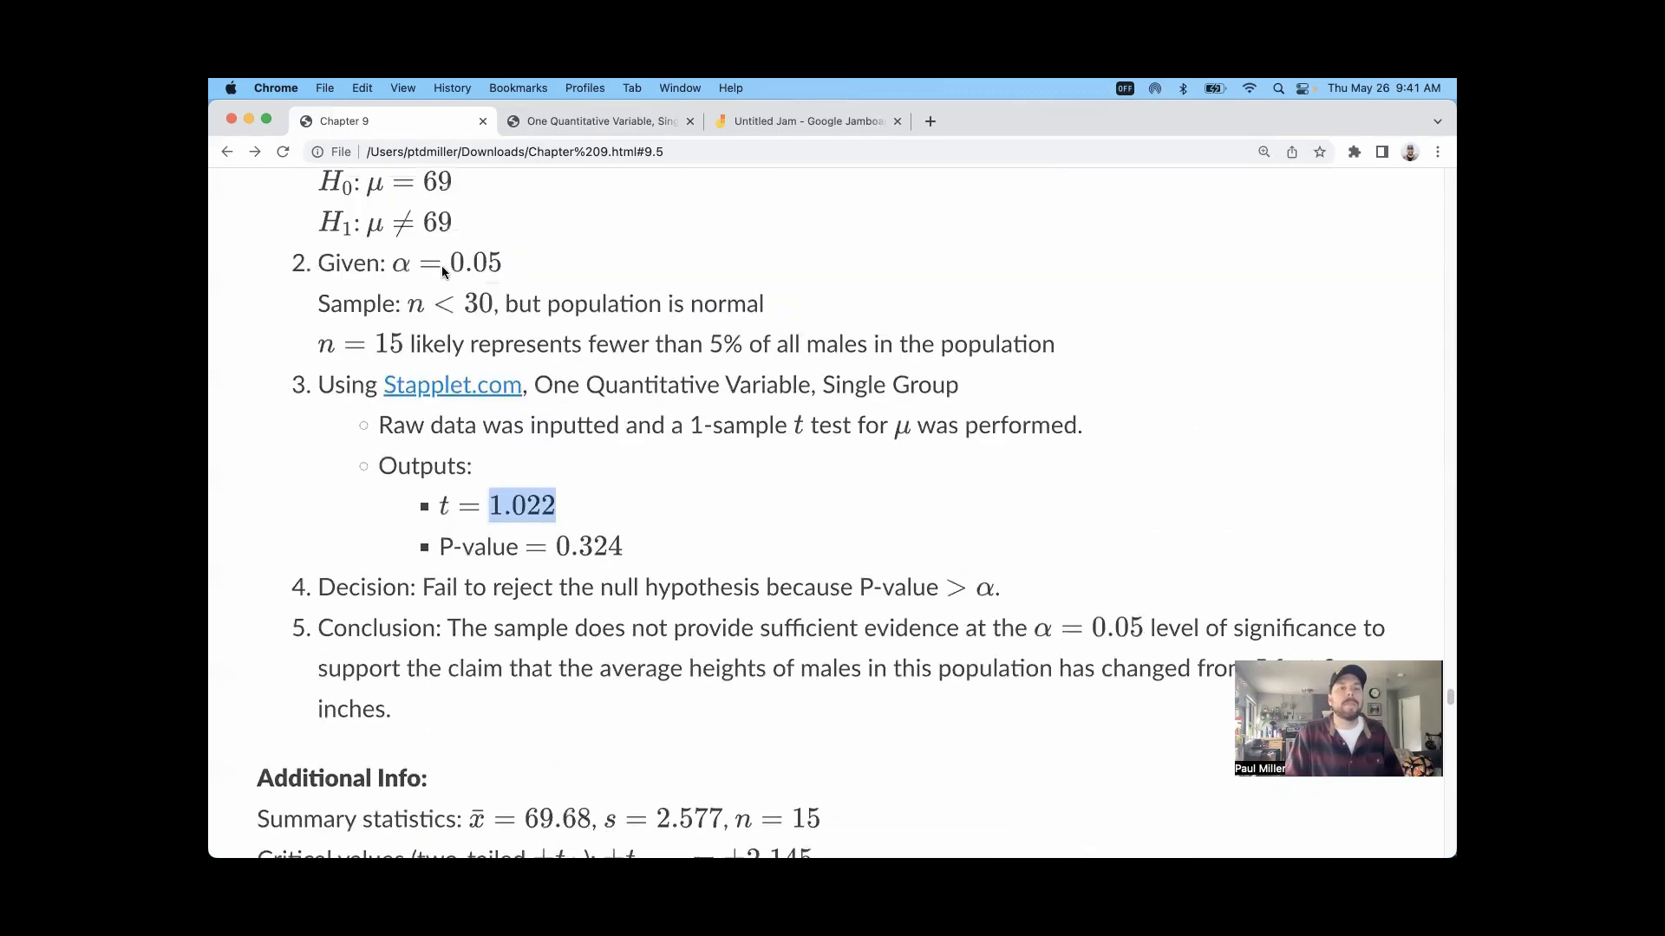
left_click_drag(502, 262, 452, 263)
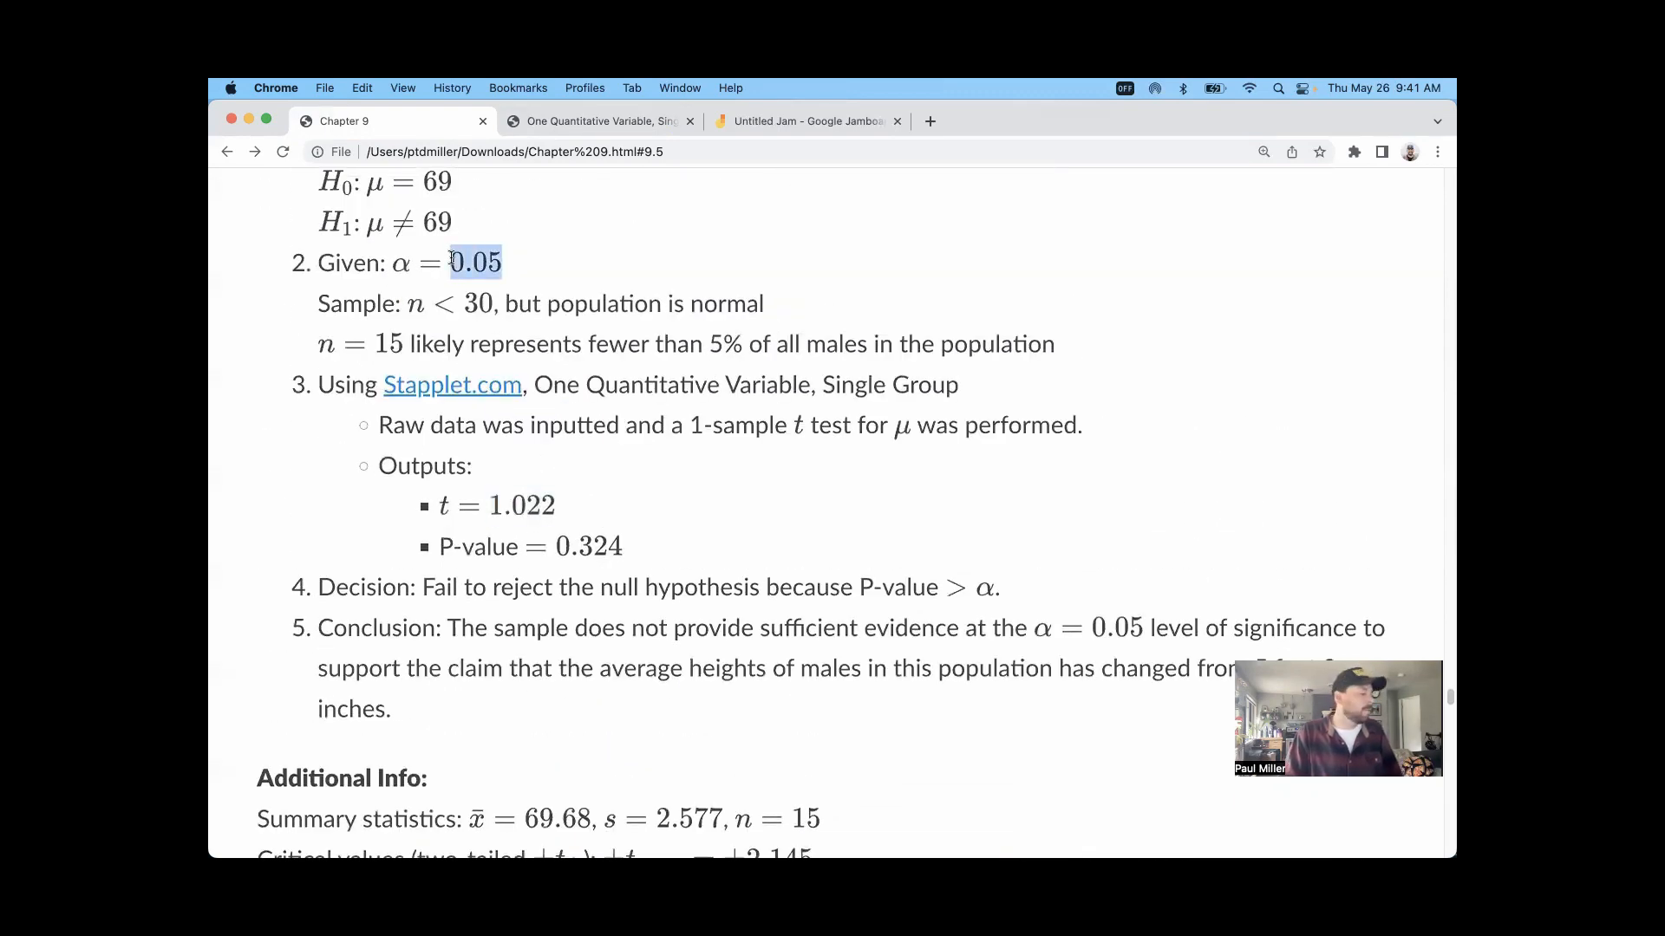